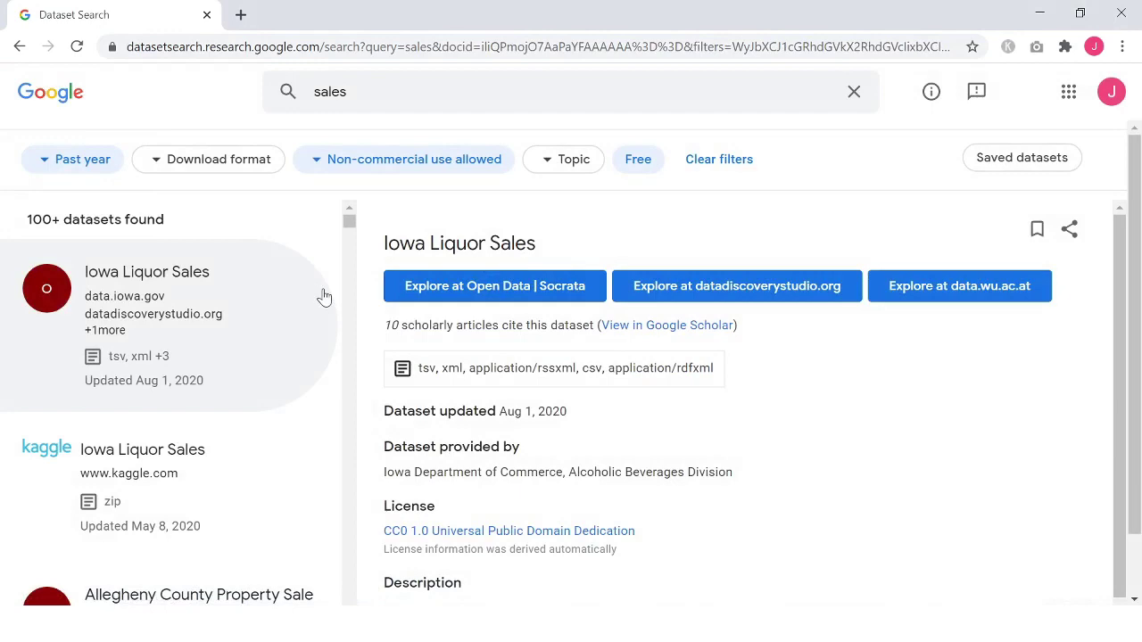
Browse the sales dataset results and open the "Wholesale trade, sales" dataset from open.canada.ca.
{"action": "scroll", "coordinate": [325, 298], "scroll_direction": "down", "scroll_amount": 6}
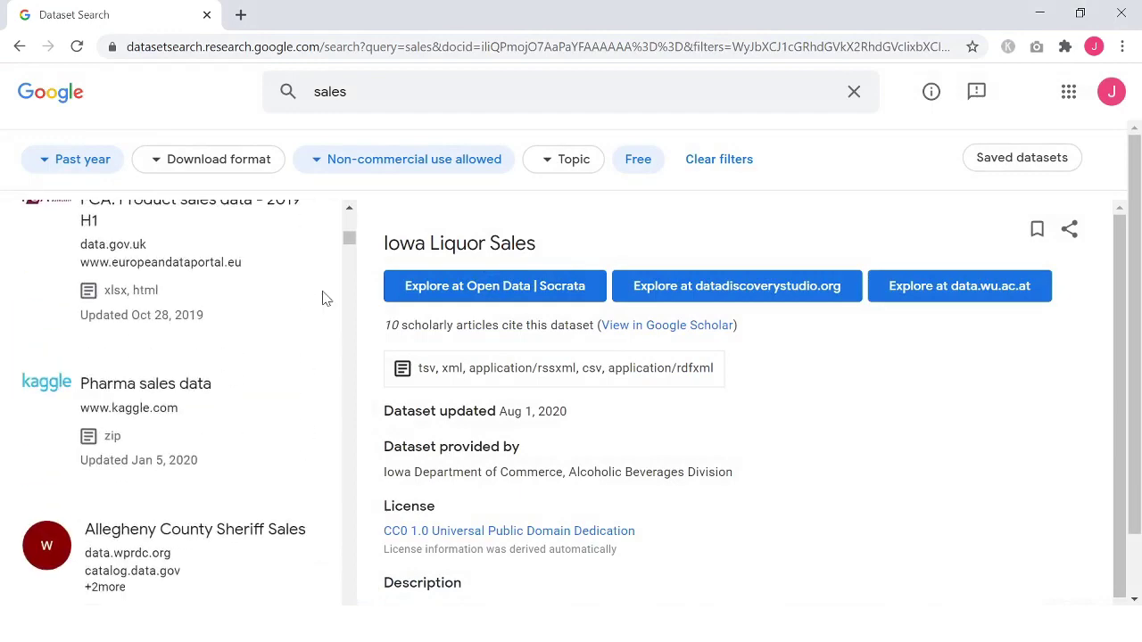
{"action": "scroll", "coordinate": [325, 297], "scroll_direction": "down", "scroll_amount": 8}
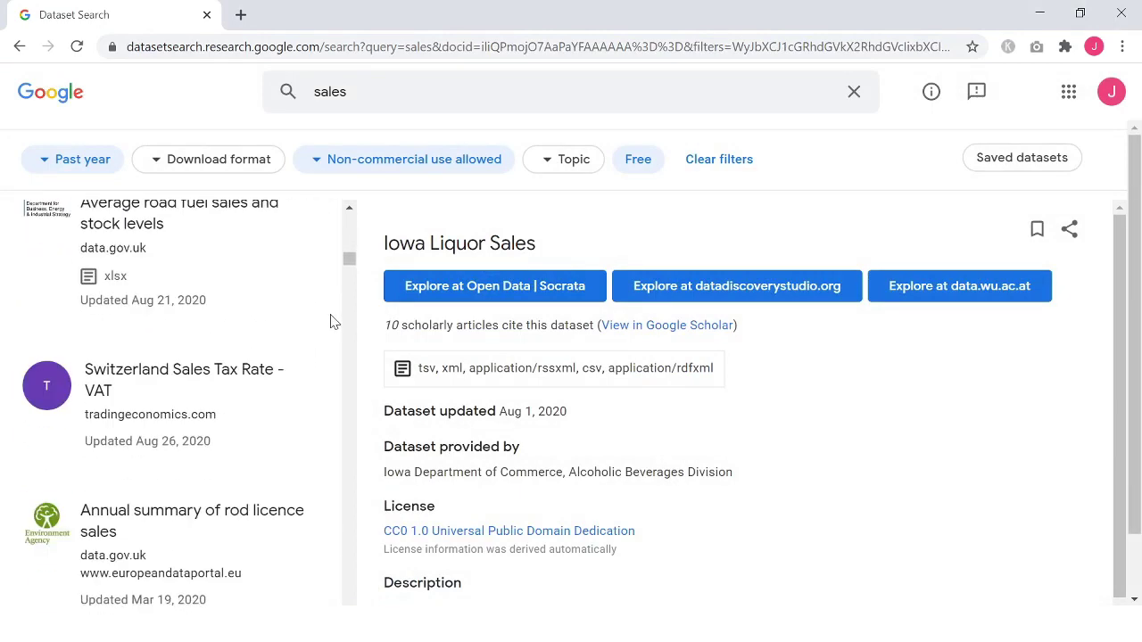
{"action": "scroll", "coordinate": [330, 321], "scroll_direction": "down", "scroll_amount": 8}
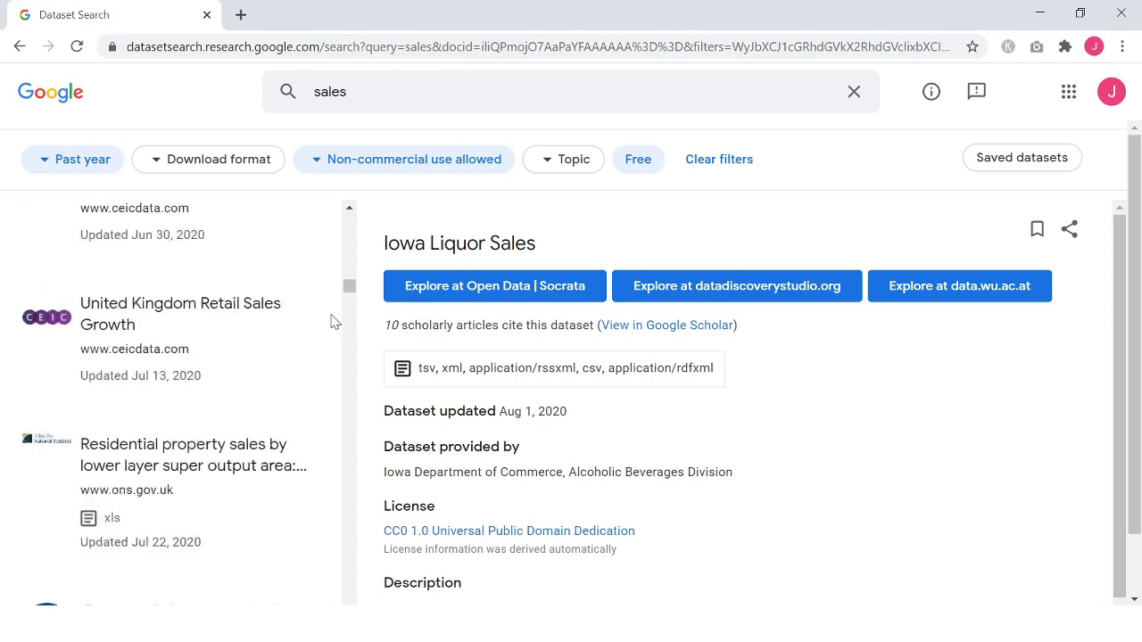
{"action": "scroll", "coordinate": [330, 321], "scroll_direction": "down", "scroll_amount": 8}
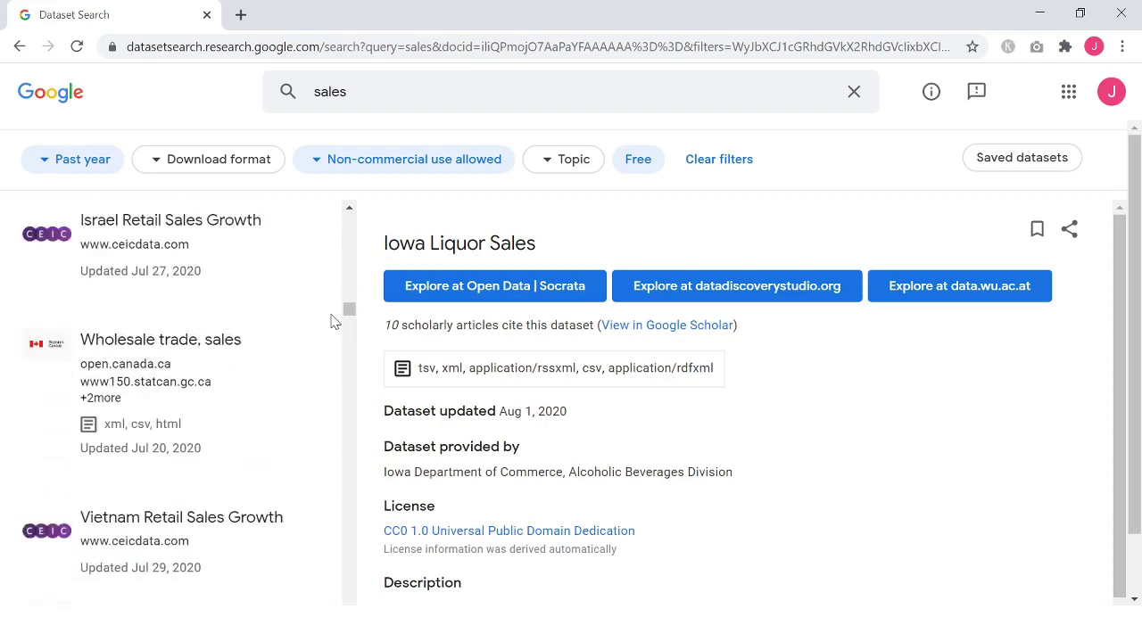
{"action": "scroll", "coordinate": [333, 322], "scroll_direction": "down", "scroll_amount": 1}
{"action": "left_click", "coordinate": [274, 335]}
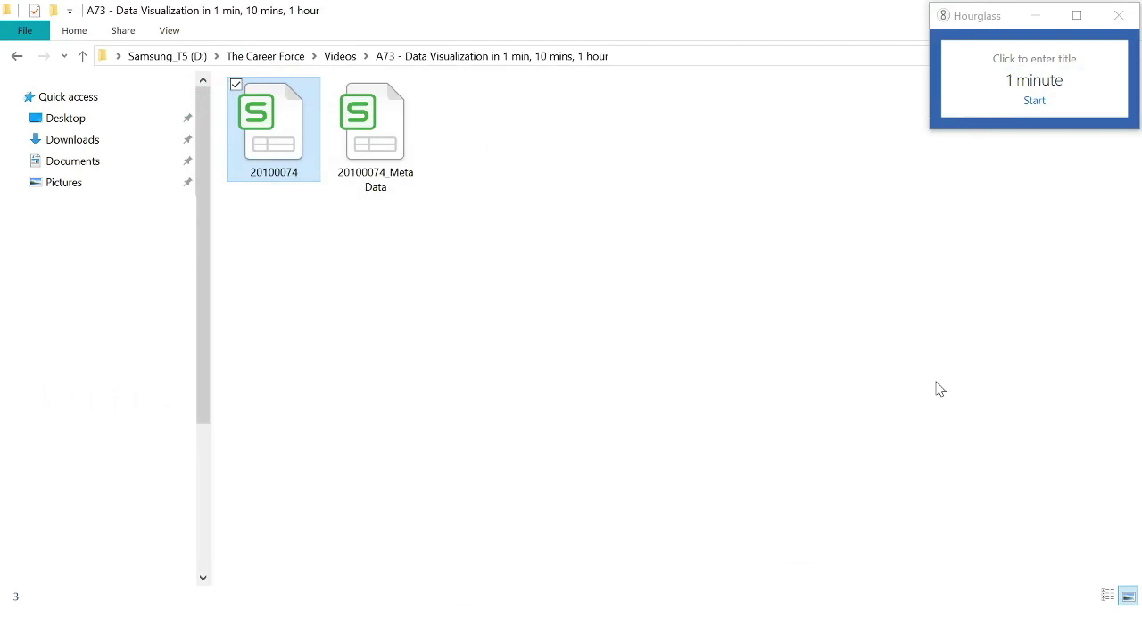
Start the 1-minute Hourglass countdown and open the 20100074 data file in a maximized Excel window.
{"action": "left_click", "coordinate": [941, 389]}
{"action": "left_click", "coordinate": [1033, 102]}
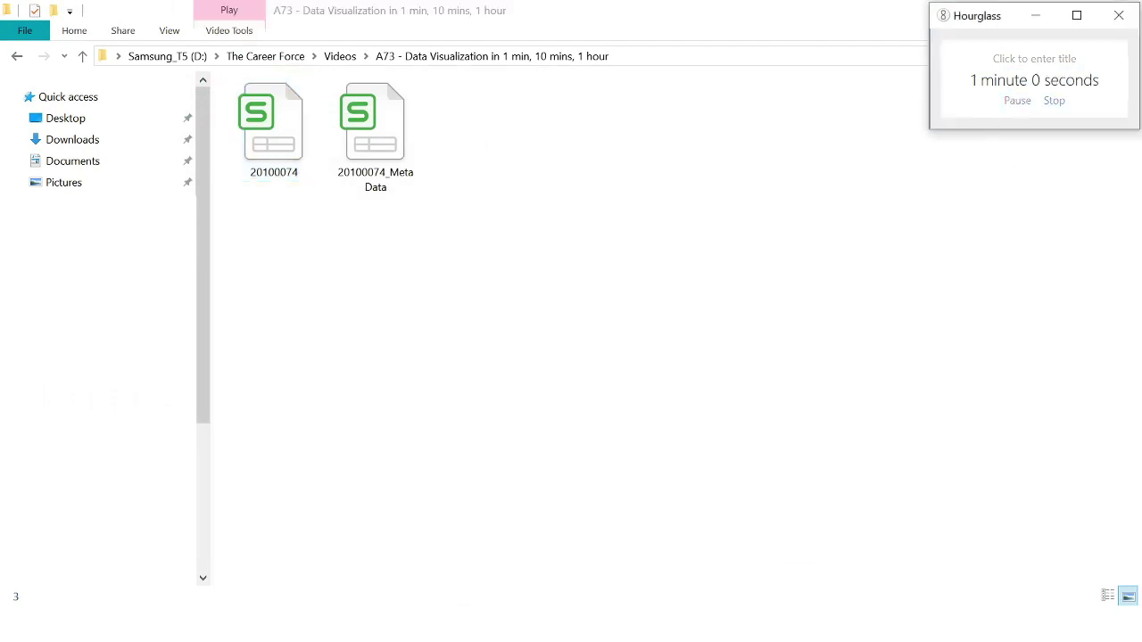
{"action": "double_click", "coordinate": [287, 172]}
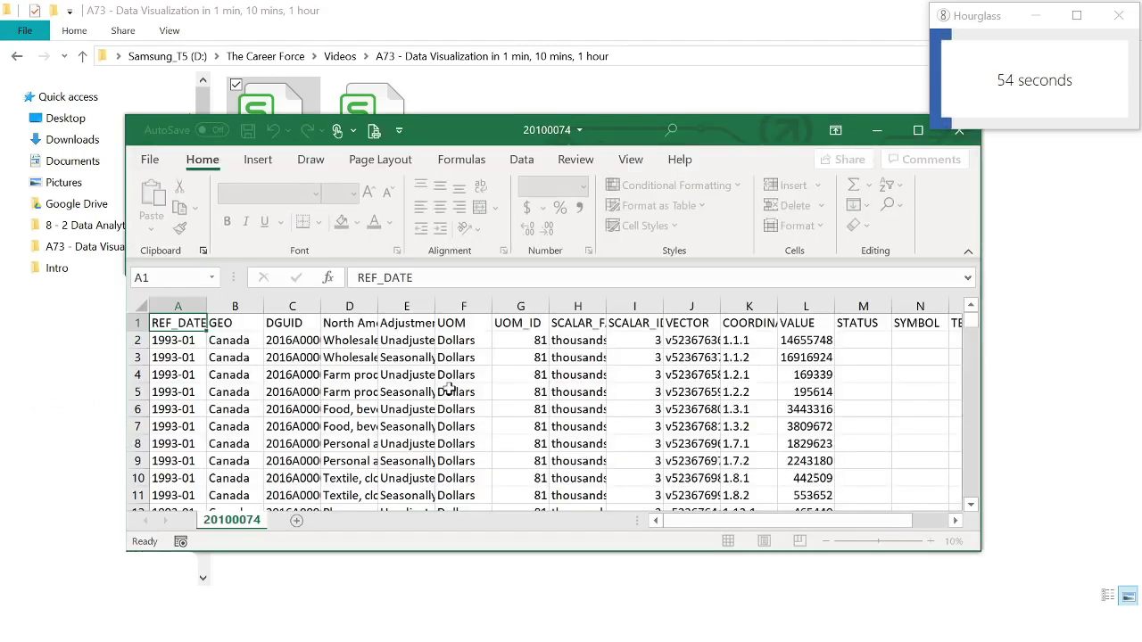
{"action": "left_click", "coordinate": [920, 131]}
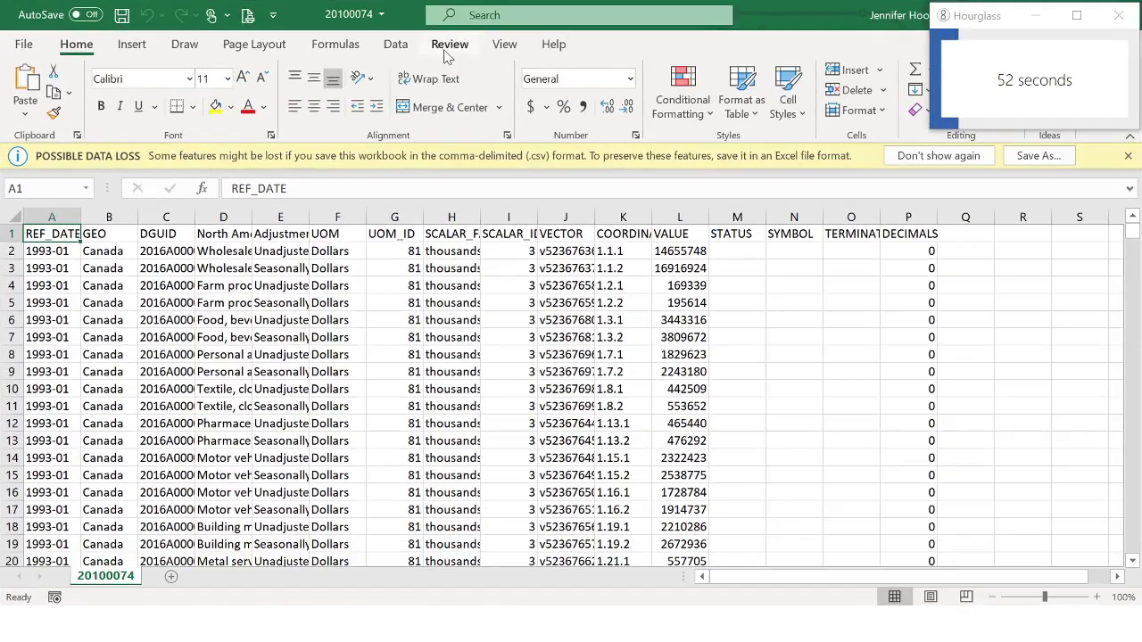
Turn on filtering for the header row and check the filter options of the GEO and Adjustments columns.
{"action": "left_click", "coordinate": [395, 43]}
{"action": "left_click", "coordinate": [557, 86]}
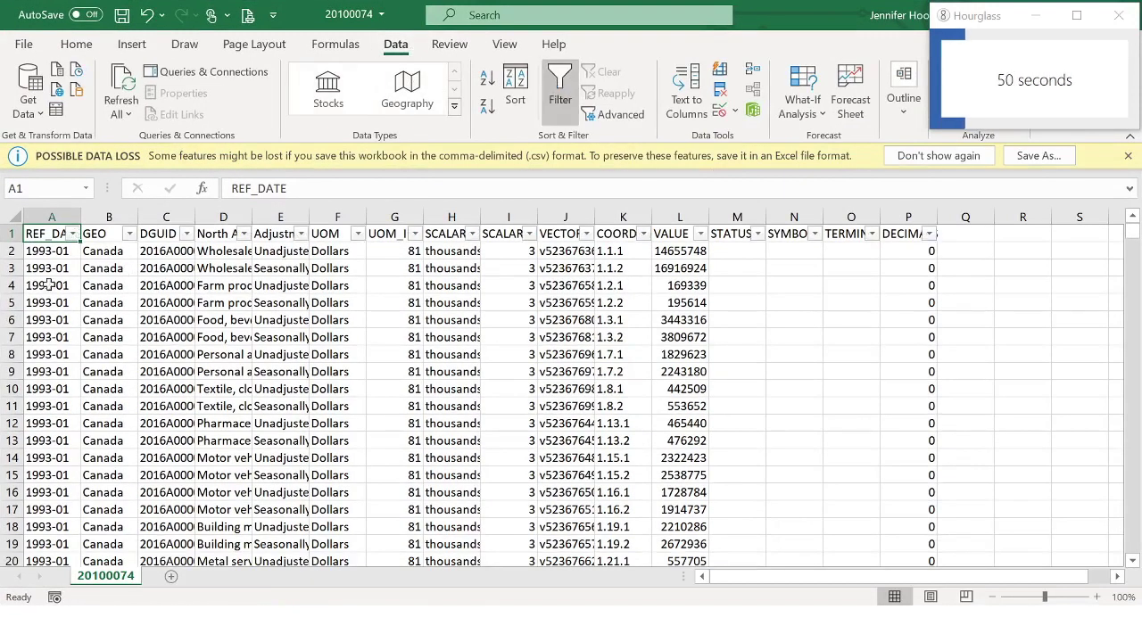
{"action": "left_click", "coordinate": [129, 234]}
{"action": "left_click", "coordinate": [129, 234]}
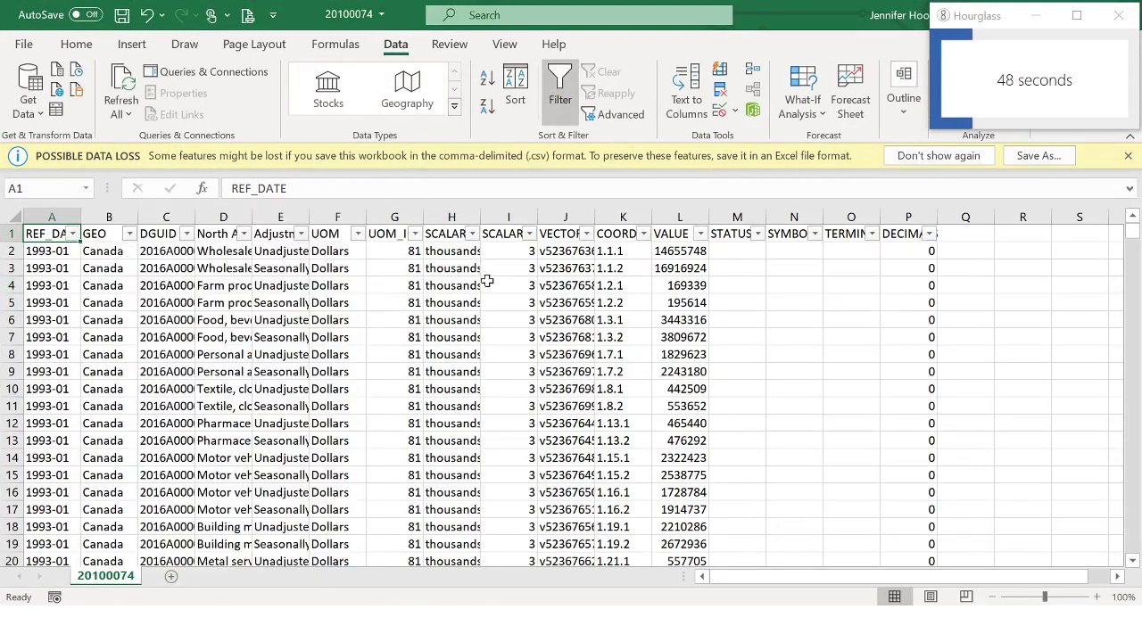
{"action": "left_click", "coordinate": [664, 234]}
{"action": "left_click", "coordinate": [278, 234]}
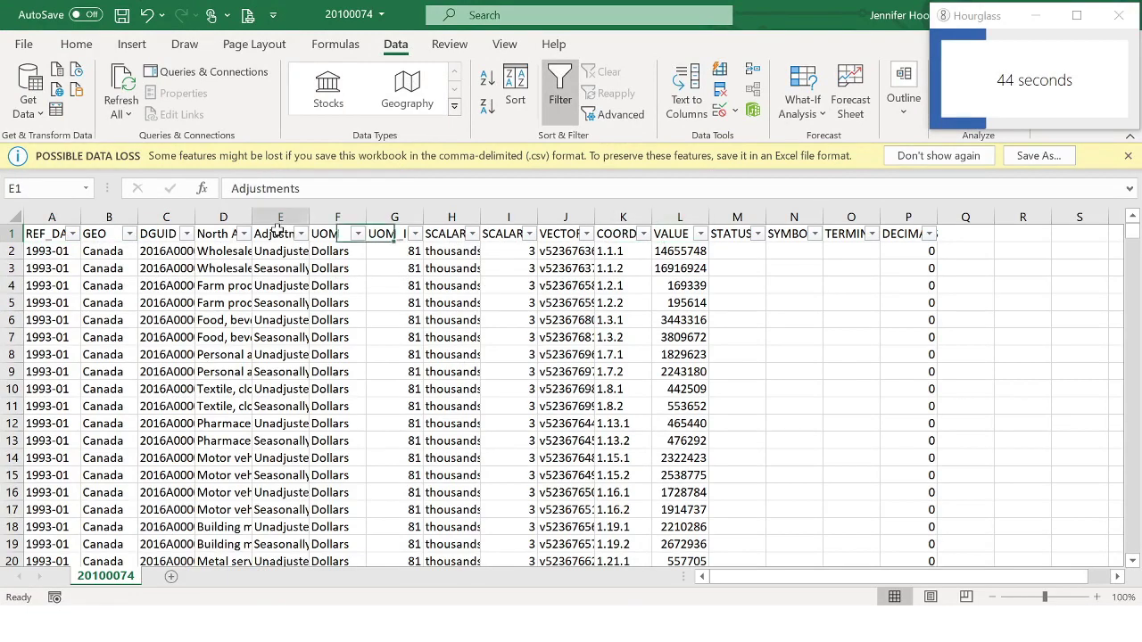
{"action": "left_click", "coordinate": [301, 234]}
{"action": "left_click", "coordinate": [300, 233]}
{"action": "left_click", "coordinate": [317, 321]}
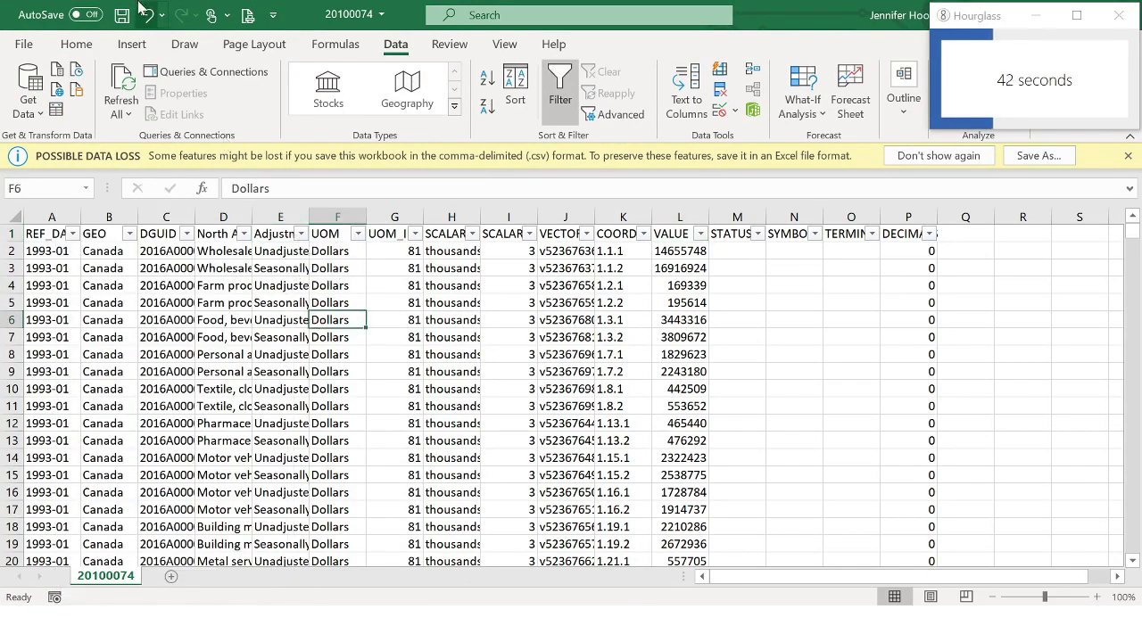
Insert a PivotChart on a new worksheet from the full data range A1:P123946.
{"action": "left_click", "coordinate": [132, 43]}
{"action": "left_click", "coordinate": [623, 81]}
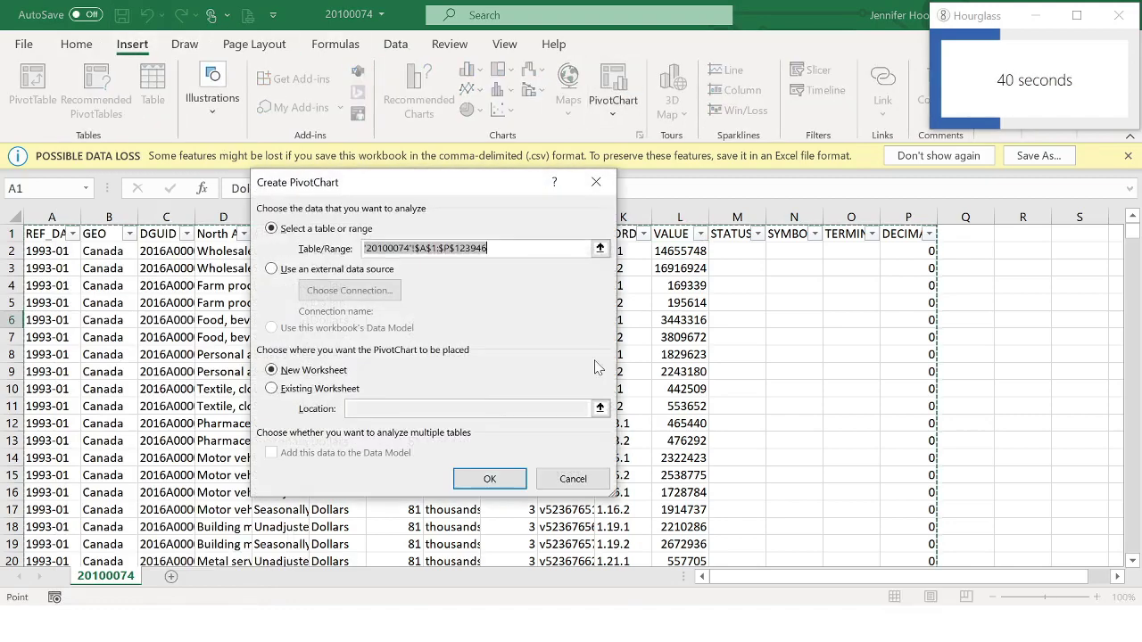
{"action": "left_click", "coordinate": [482, 479]}
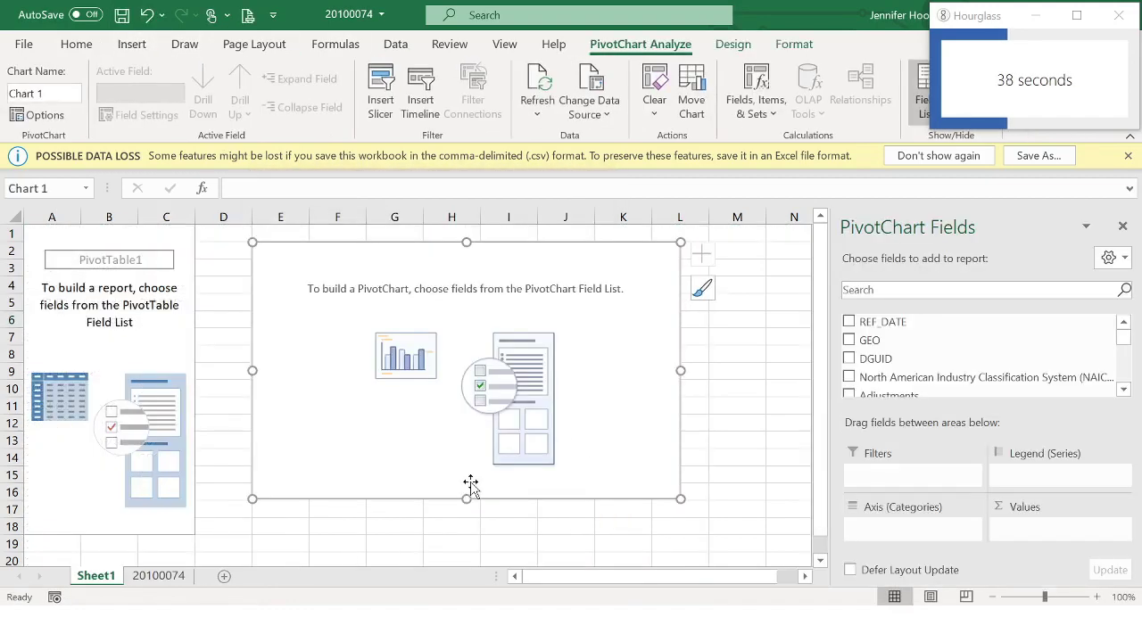
Add the GEO and Adjustments fields to the PivotChart as report filters.
{"action": "left_click_drag", "start_coordinate": [943, 341], "coordinate": [917, 474]}
{"action": "scroll", "coordinate": [943, 347], "scroll_direction": "down", "scroll_amount": 1}
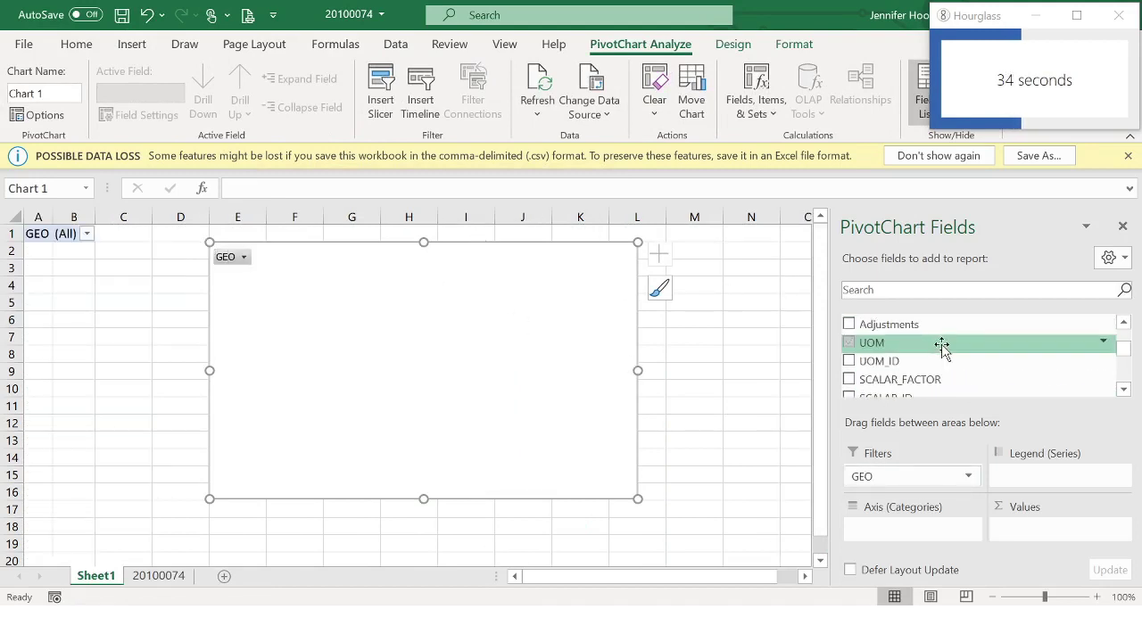
{"action": "left_click_drag", "start_coordinate": [902, 326], "coordinate": [892, 484]}
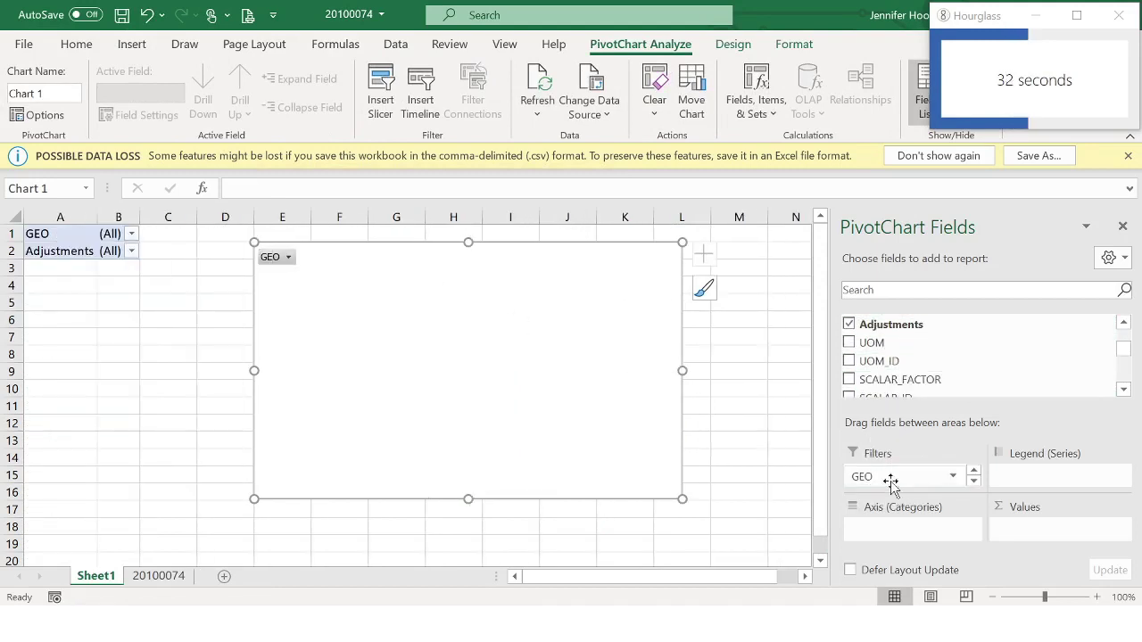
Allow multiple items in the GEO filter and exclude Canada from it.
{"action": "left_click", "coordinate": [132, 233]}
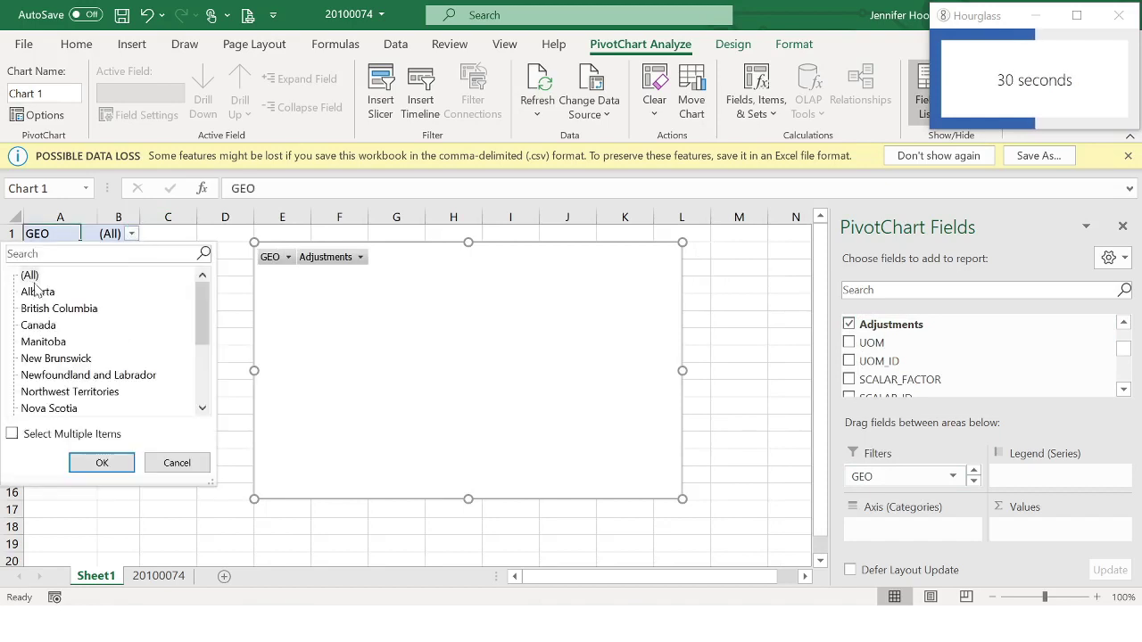
{"action": "left_click", "coordinate": [43, 436]}
{"action": "left_click", "coordinate": [25, 325]}
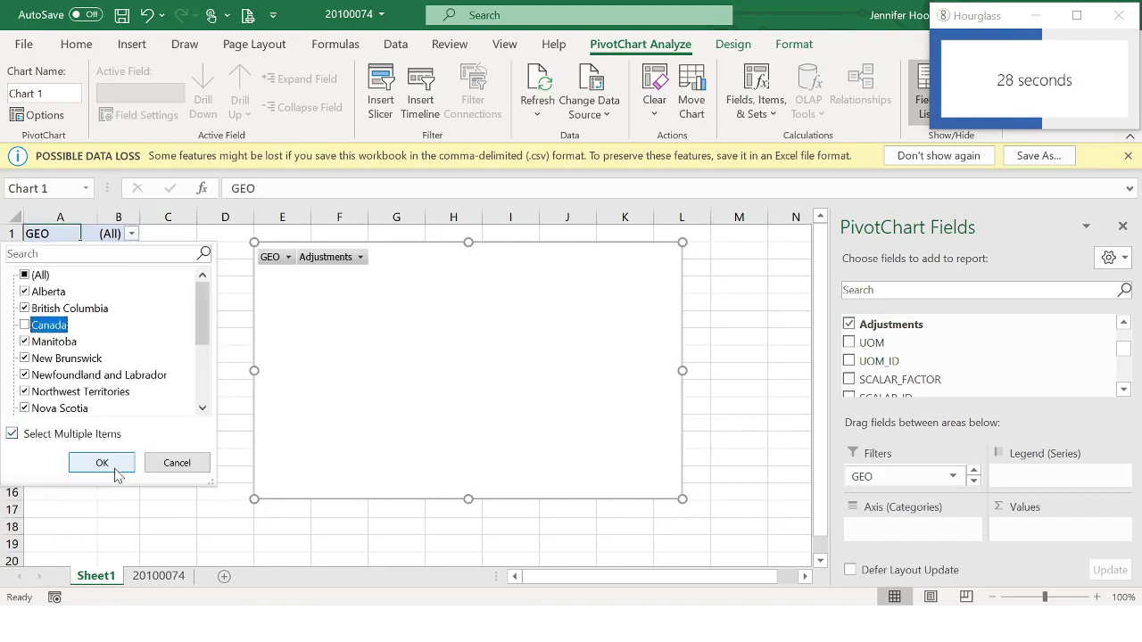
{"action": "left_click", "coordinate": [107, 466]}
Filter the Adjustments field to Seasonally adjusted only.
{"action": "left_click", "coordinate": [196, 251]}
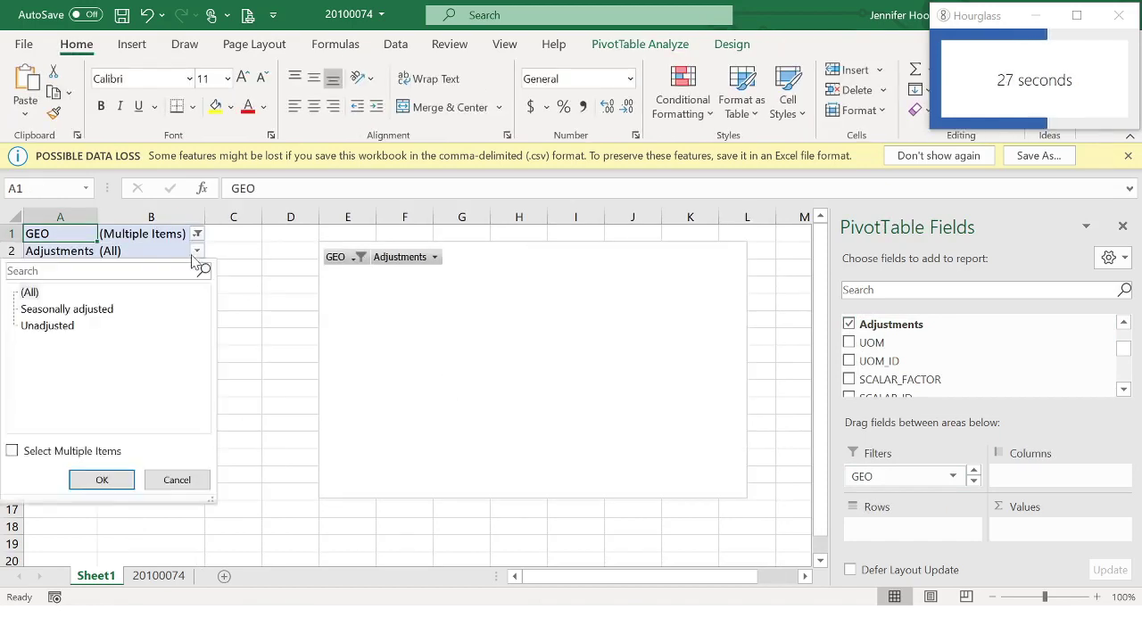
{"action": "left_click", "coordinate": [64, 310]}
{"action": "left_click", "coordinate": [101, 479]}
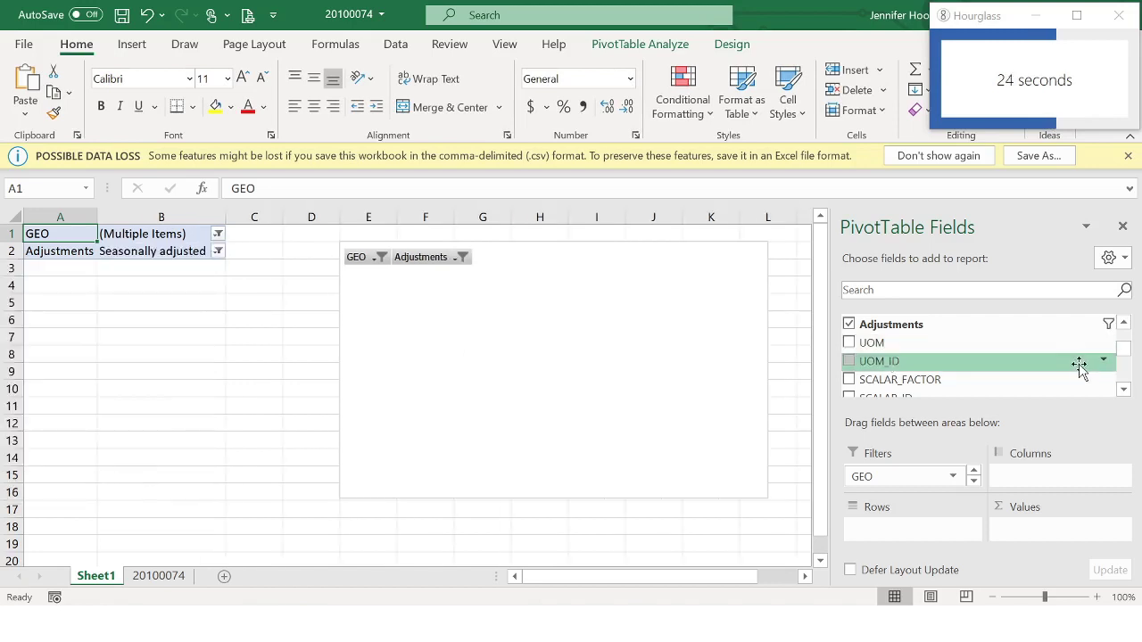
Move the GEO field to the pivot rows and add VALUE as the summed values field.
{"action": "scroll", "coordinate": [1127, 357], "scroll_direction": "up", "scroll_amount": 3}
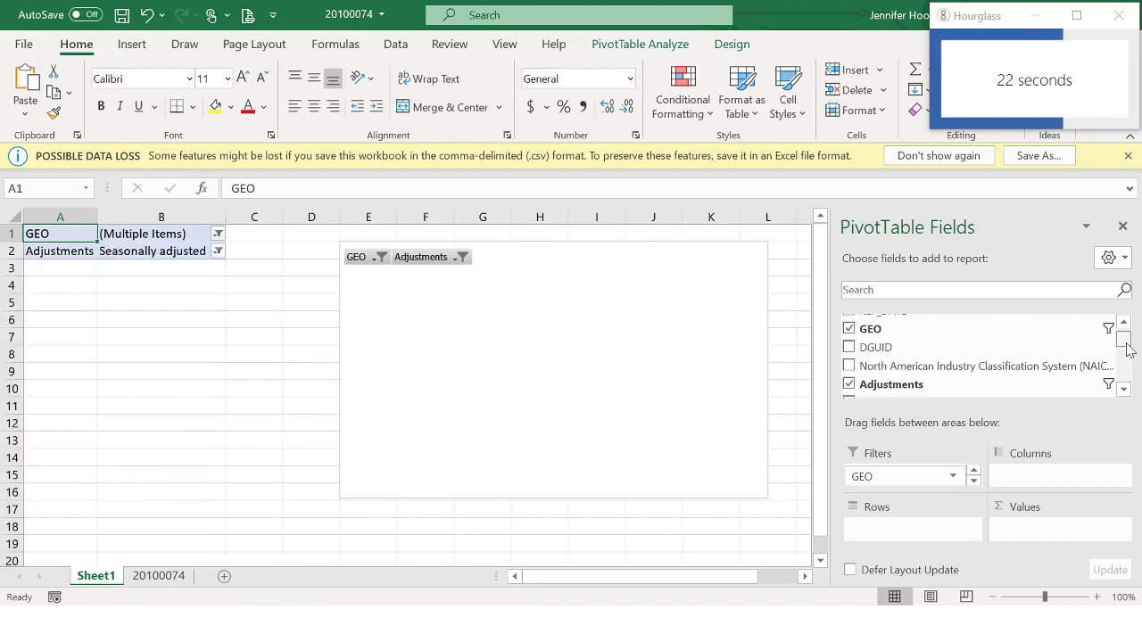
{"action": "left_click_drag", "start_coordinate": [921, 337], "coordinate": [909, 530]}
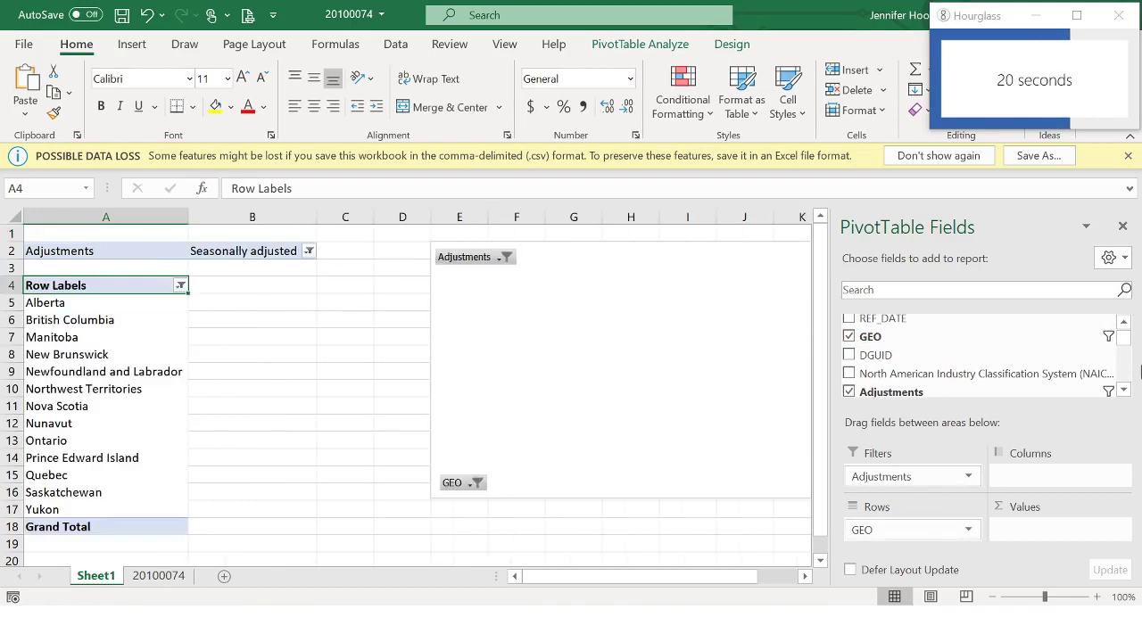
{"action": "scroll", "coordinate": [1122, 366], "scroll_direction": "down", "scroll_amount": 3}
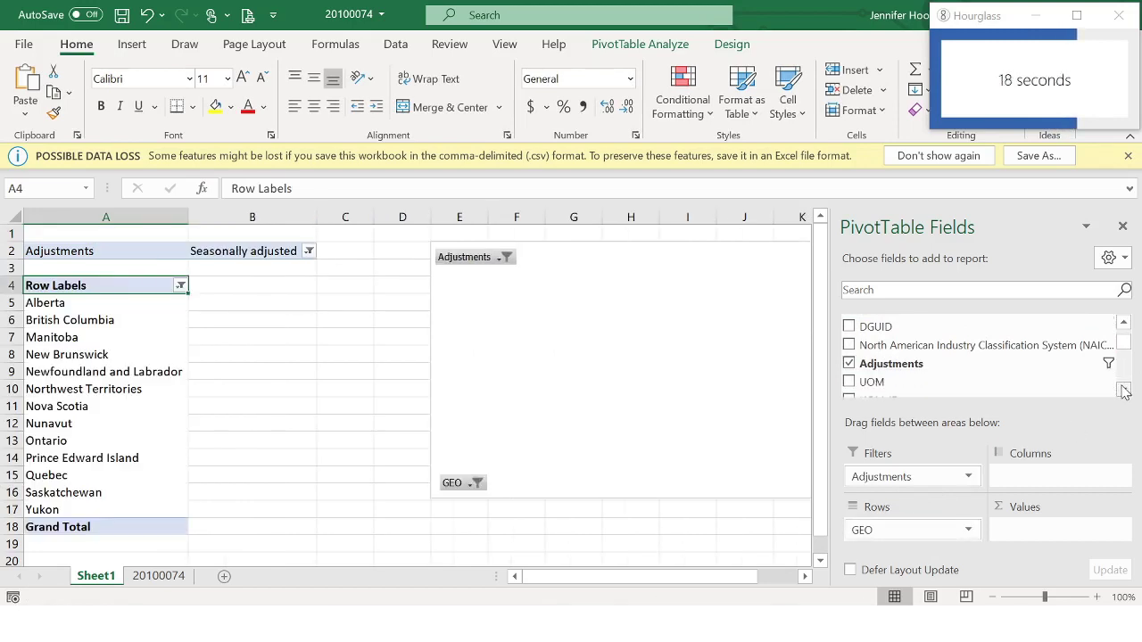
{"action": "scroll", "coordinate": [1126, 361], "scroll_direction": "down", "scroll_amount": 6}
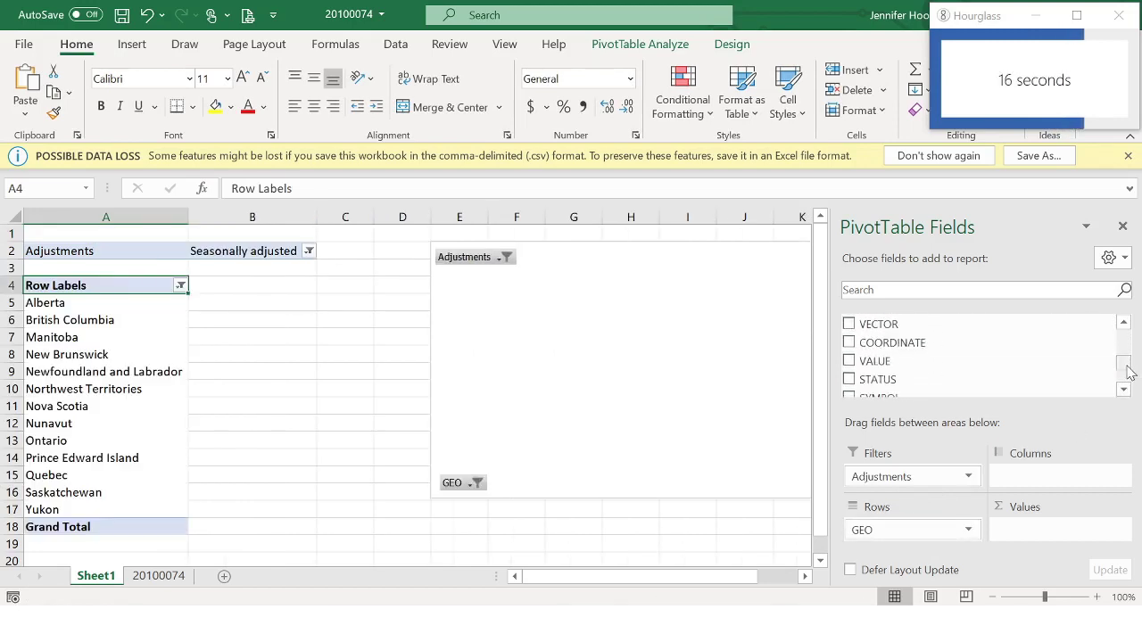
{"action": "left_click_drag", "start_coordinate": [1030, 360], "coordinate": [1044, 525]}
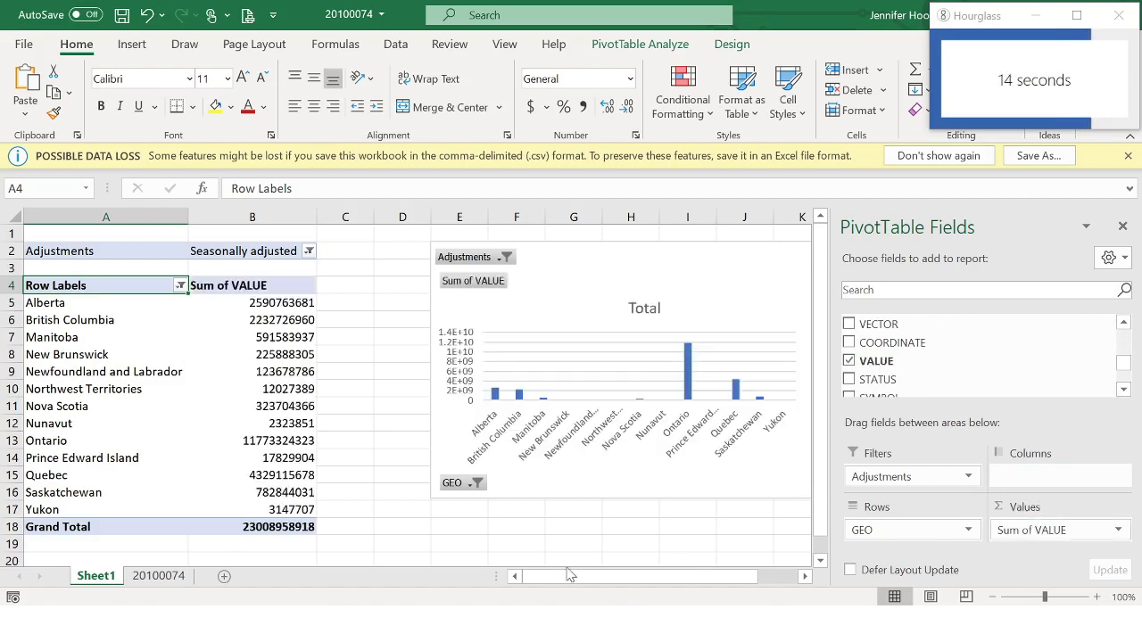
{"action": "left_click_drag", "start_coordinate": [564, 581], "coordinate": [598, 593]}
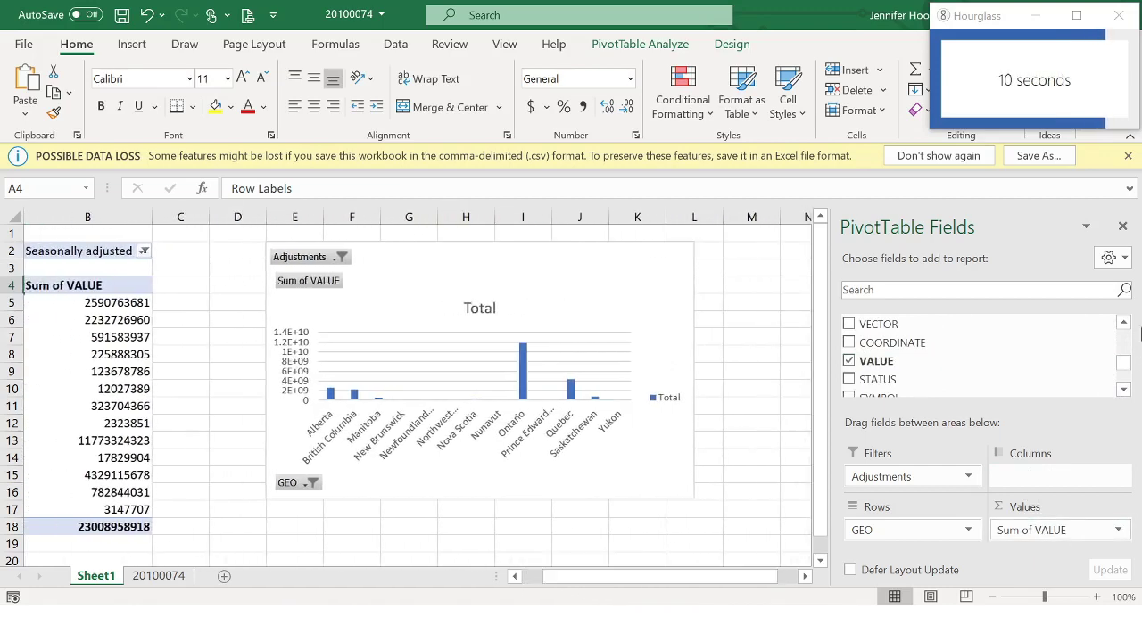
Add REF_DATE as a report filter, allow multiple items in its filter list, and close the expired timer.
{"action": "left_click_drag", "start_coordinate": [1125, 329], "coordinate": [1126, 329]}
{"action": "left_click_drag", "start_coordinate": [897, 320], "coordinate": [925, 475]}
{"action": "left_click", "coordinate": [143, 252]}
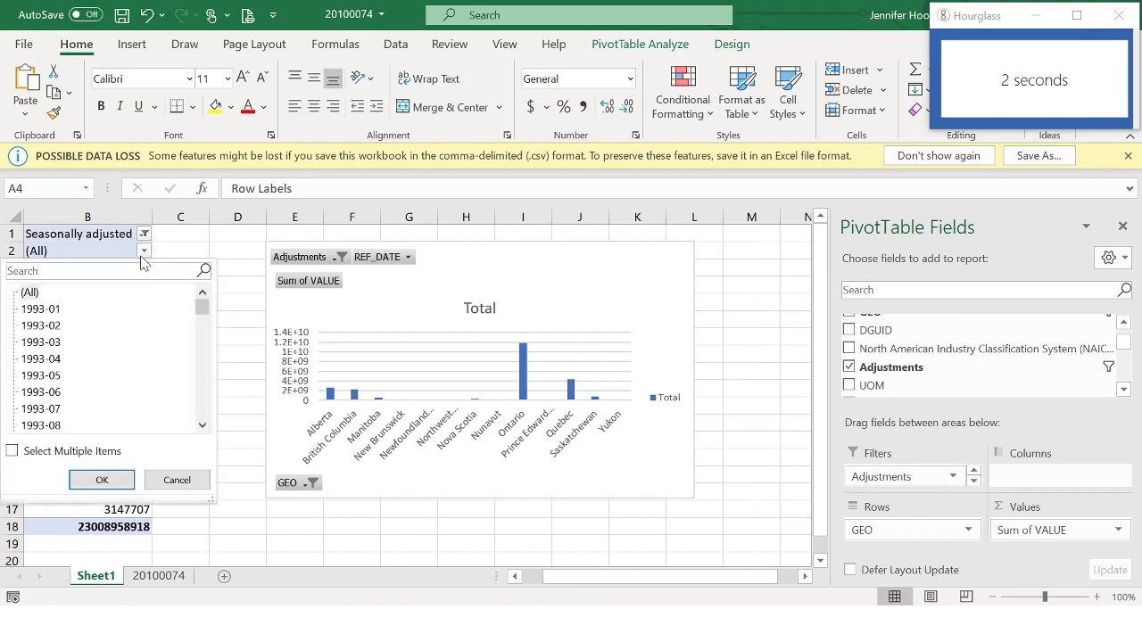
{"action": "left_click", "coordinate": [59, 451]}
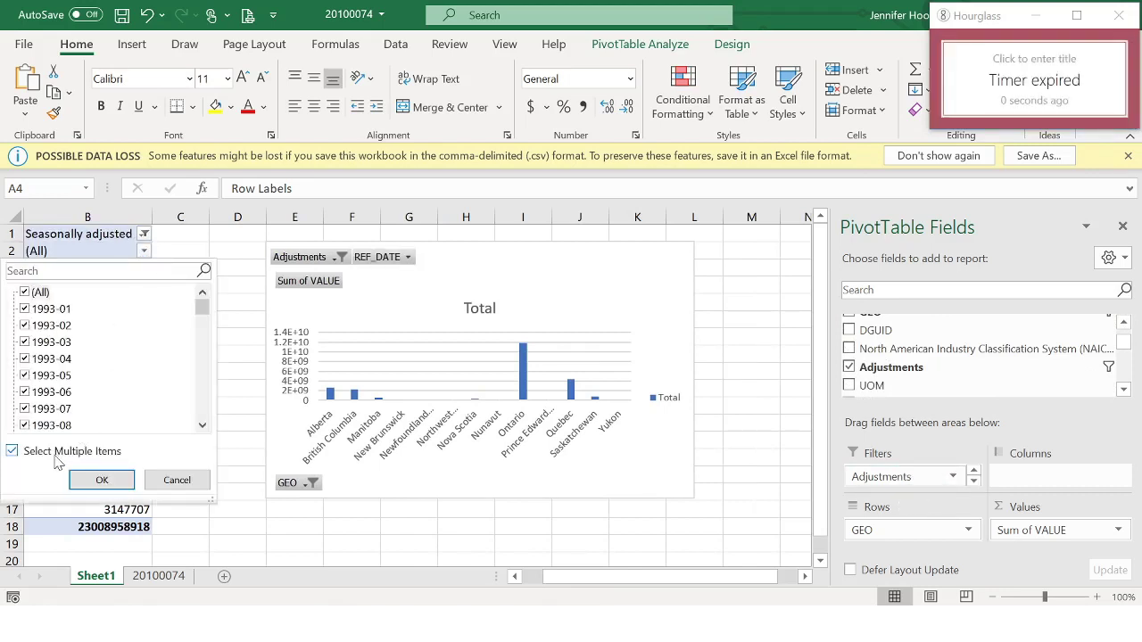
{"action": "mouse_move", "coordinate": [1053, 102]}
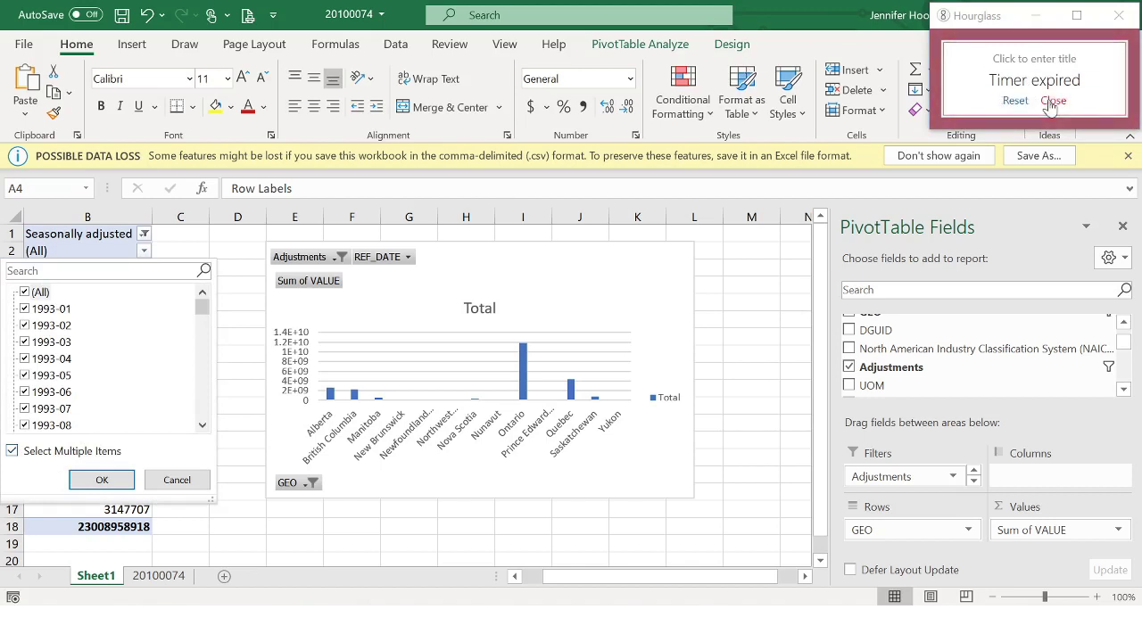
{"action": "left_click", "coordinate": [1053, 101]}
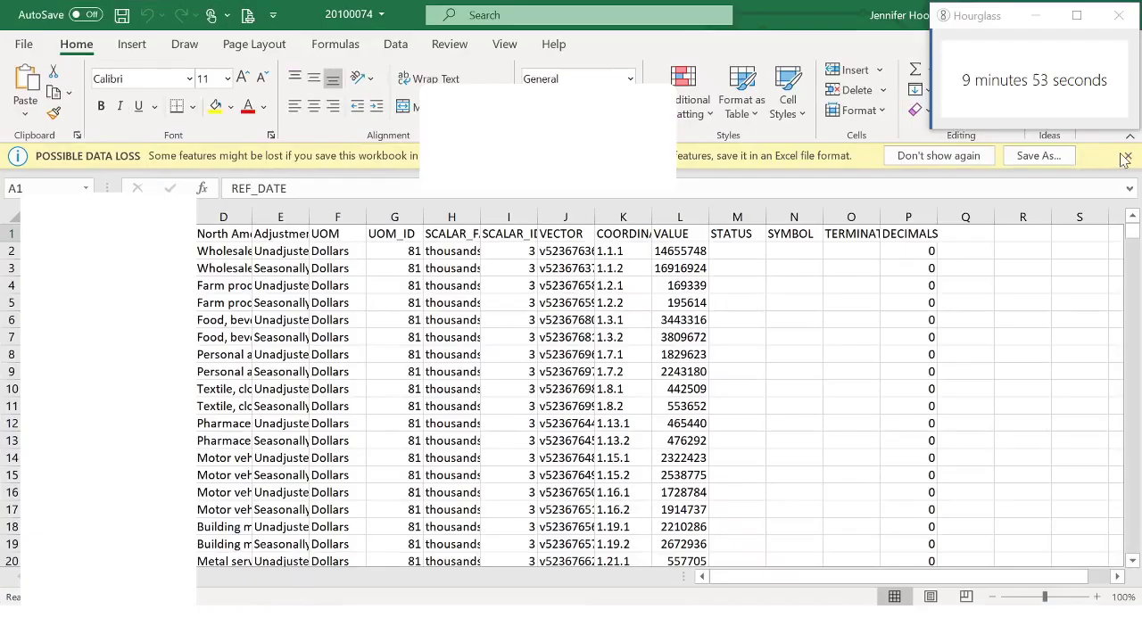
Dismiss the data loss warning and insert a PivotChart on a new worksheet from the whole 20100074 data range.
{"action": "left_click", "coordinate": [1128, 162]}
{"action": "left_click", "coordinate": [132, 43]}
{"action": "left_click", "coordinate": [622, 79]}
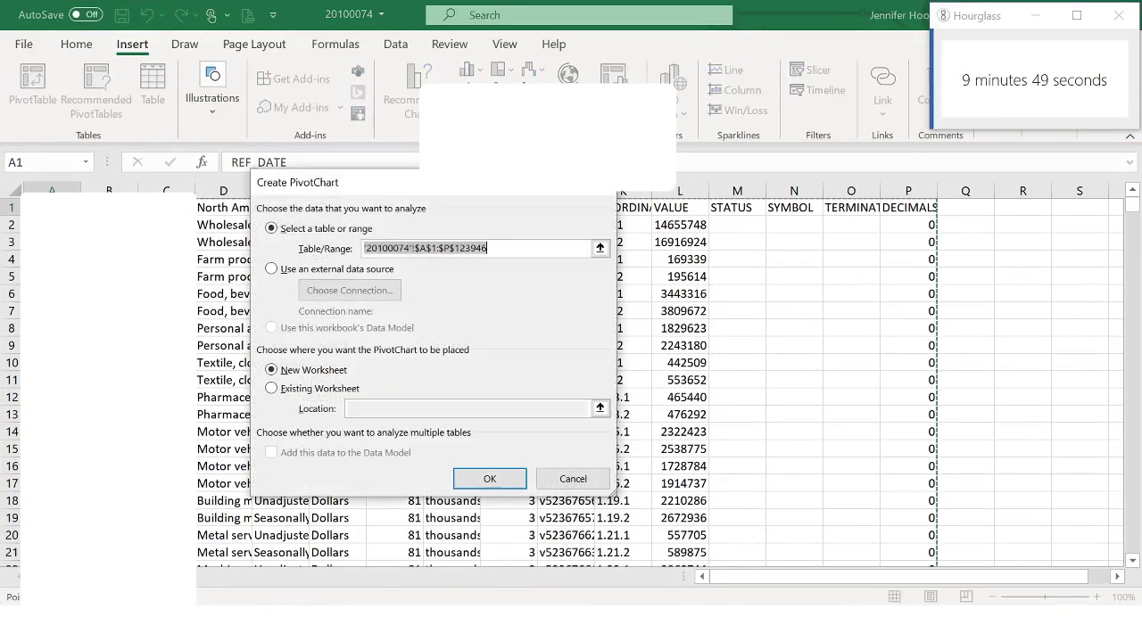
{"action": "left_click", "coordinate": [473, 476]}
Add GEO as a report filter restricted through multiple-item selection, and add VALUE as the summed values field.
{"action": "left_click_drag", "start_coordinate": [870, 314], "coordinate": [892, 462]}
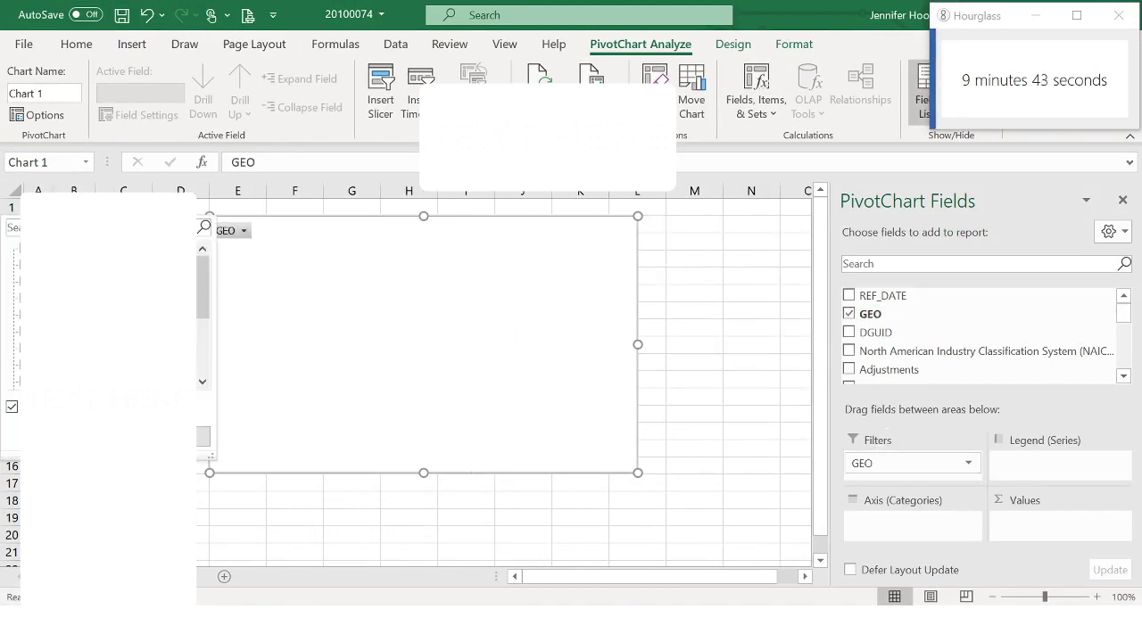
{"action": "left_click", "coordinate": [105, 436]}
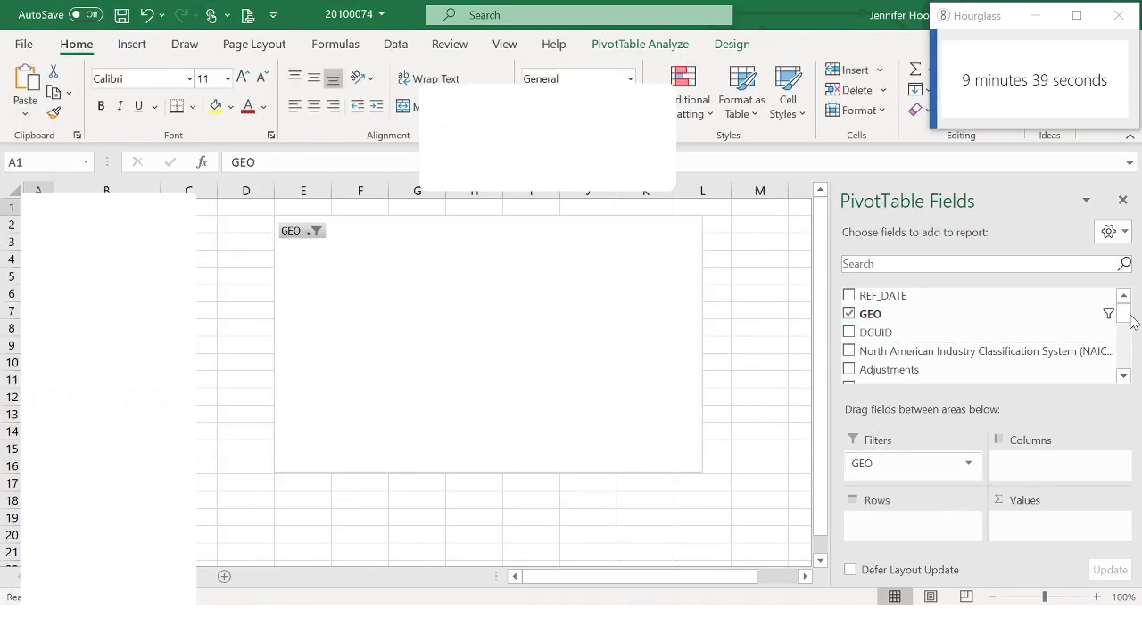
{"action": "scroll", "coordinate": [1125, 330], "scroll_direction": "down", "scroll_amount": 3}
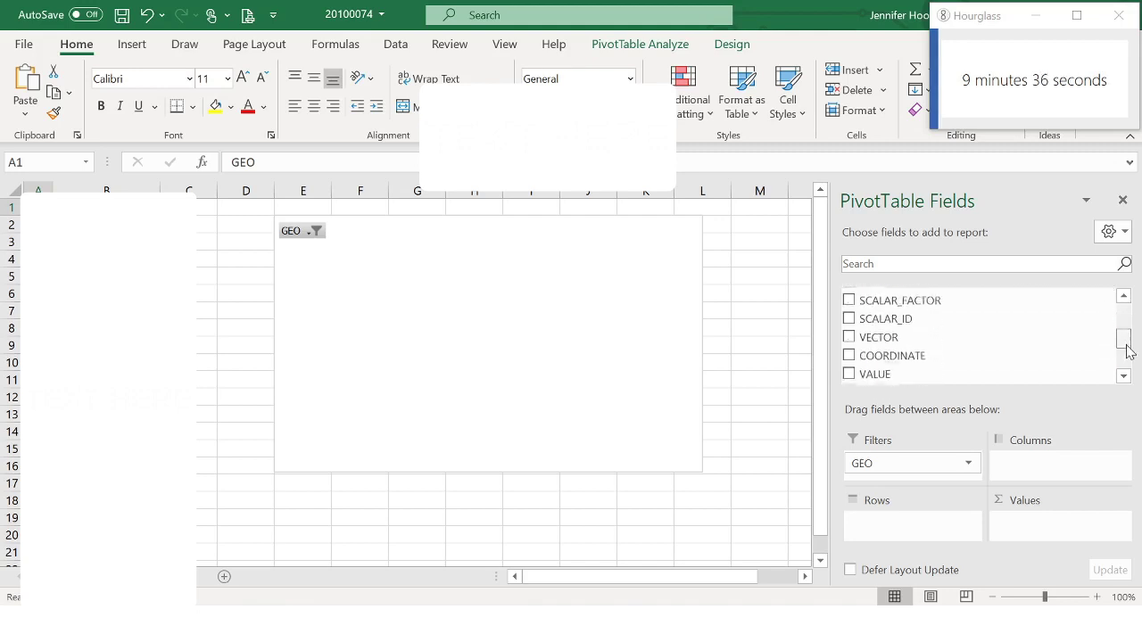
{"action": "left_click_drag", "start_coordinate": [911, 326], "coordinate": [1022, 526]}
{"action": "scroll", "coordinate": [886, 321], "scroll_direction": "up", "scroll_amount": 5}
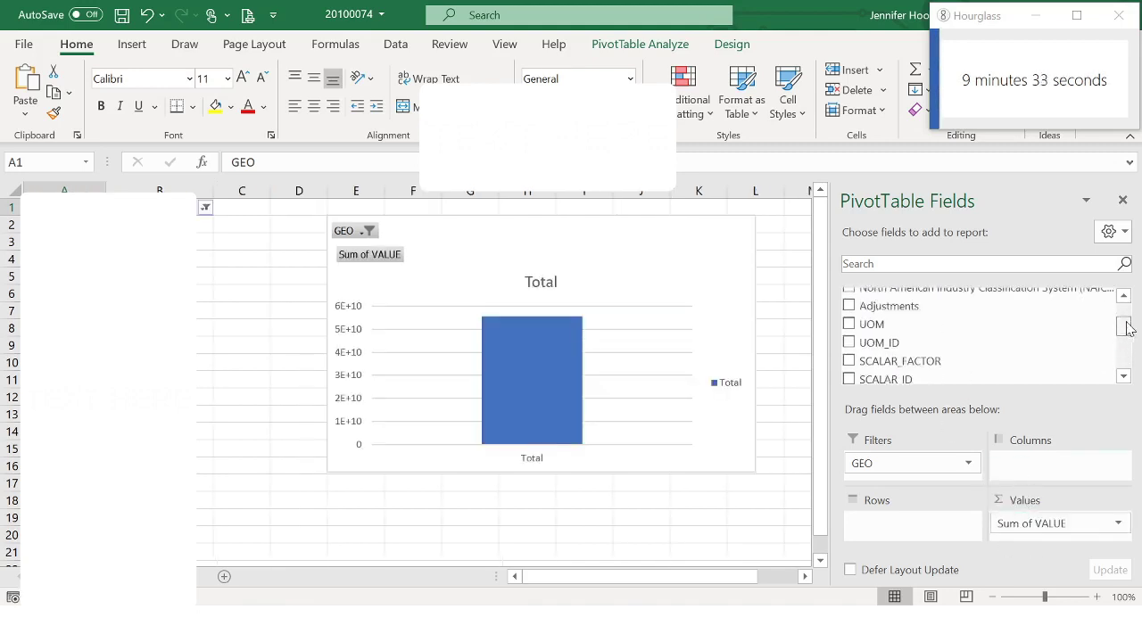
Move GEO to the pivot rows and add Adjustments as a report filter set to Seasonally adjusted.
{"action": "left_click_drag", "start_coordinate": [886, 314], "coordinate": [892, 523]}
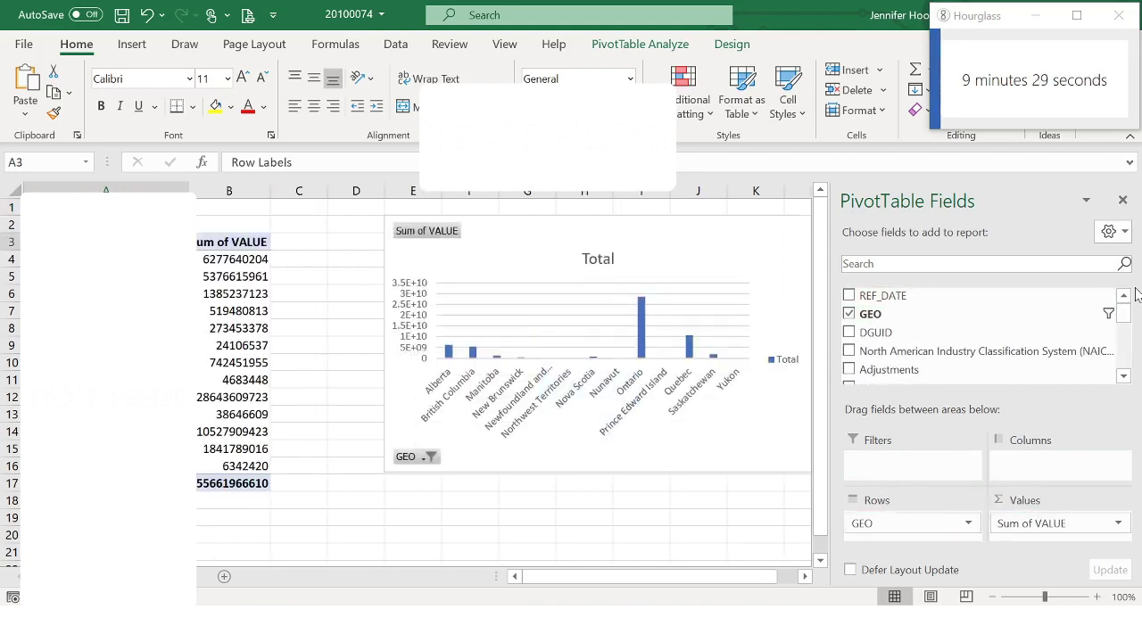
{"action": "left_click_drag", "start_coordinate": [892, 369], "coordinate": [906, 457]}
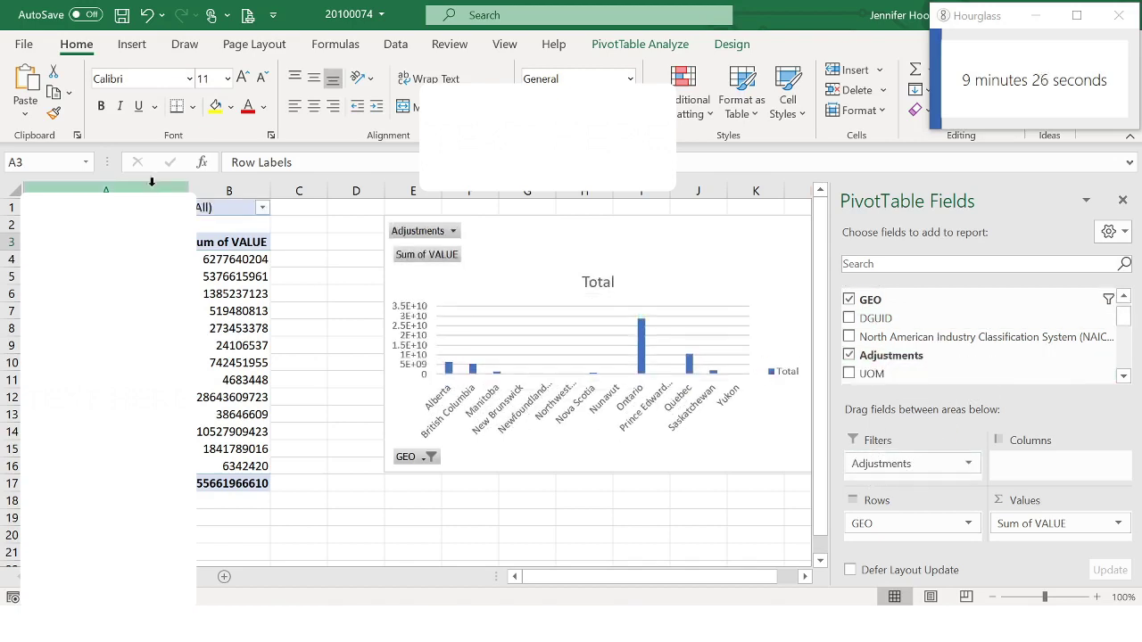
{"action": "left_click", "coordinate": [262, 208]}
{"action": "left_click", "coordinate": [161, 437]}
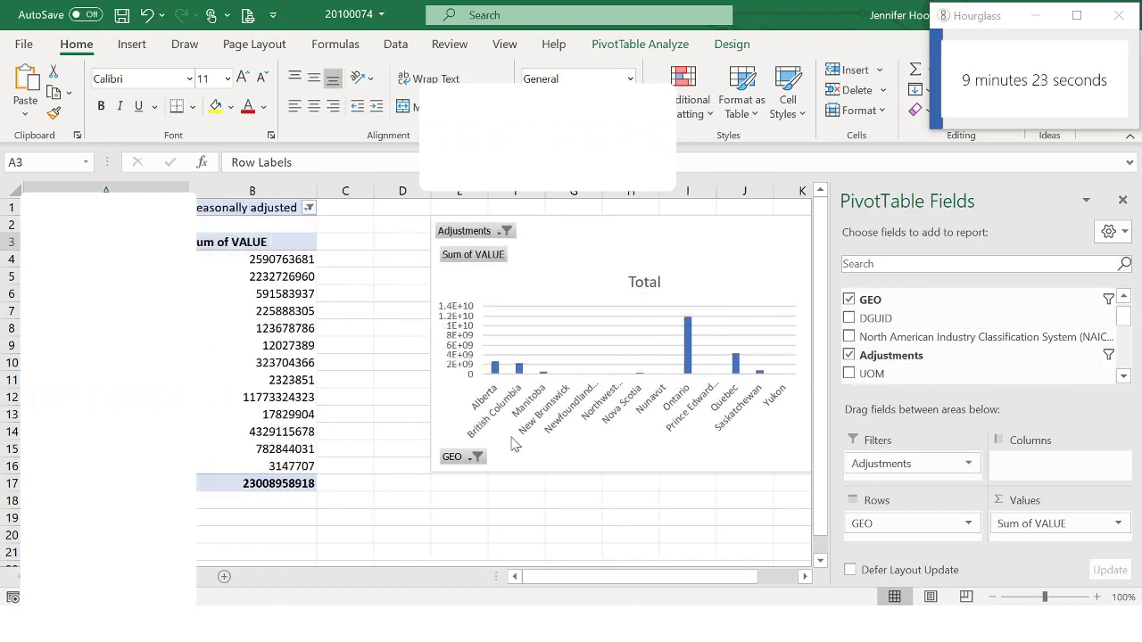
Turn on column filters for the whole 20100074 data sheet and autofit its column widths.
{"action": "left_click_drag", "start_coordinate": [974, 306], "coordinate": [924, 485]}
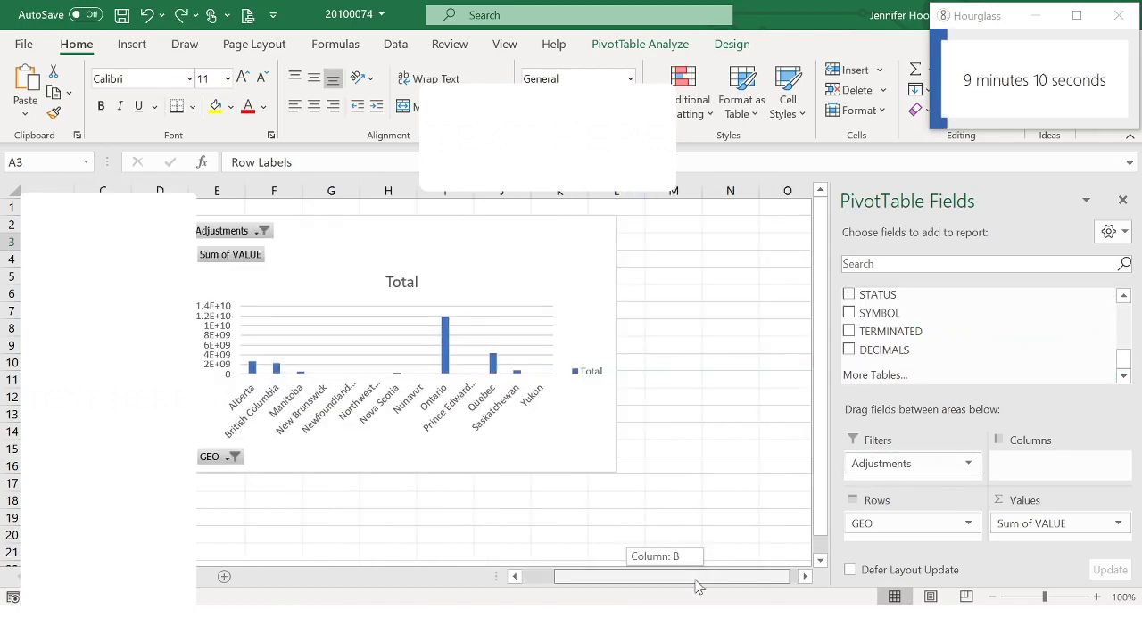
{"action": "left_click_drag", "start_coordinate": [695, 585], "coordinate": [709, 585]}
{"action": "left_click", "coordinate": [166, 577]}
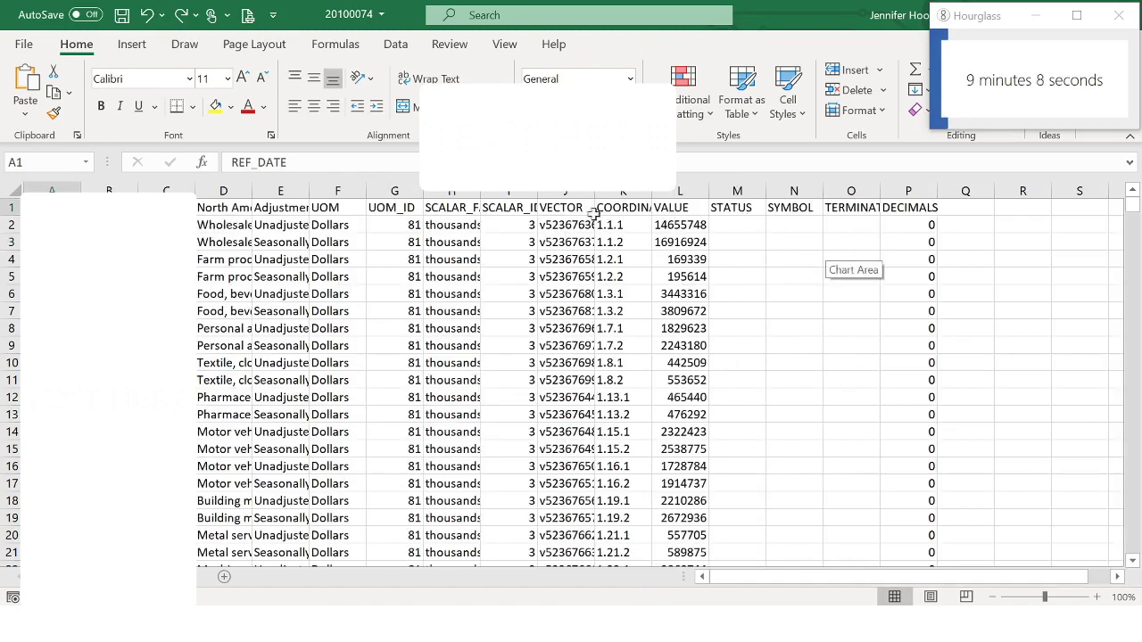
{"action": "left_click", "coordinate": [8, 189]}
{"action": "left_click", "coordinate": [395, 44]}
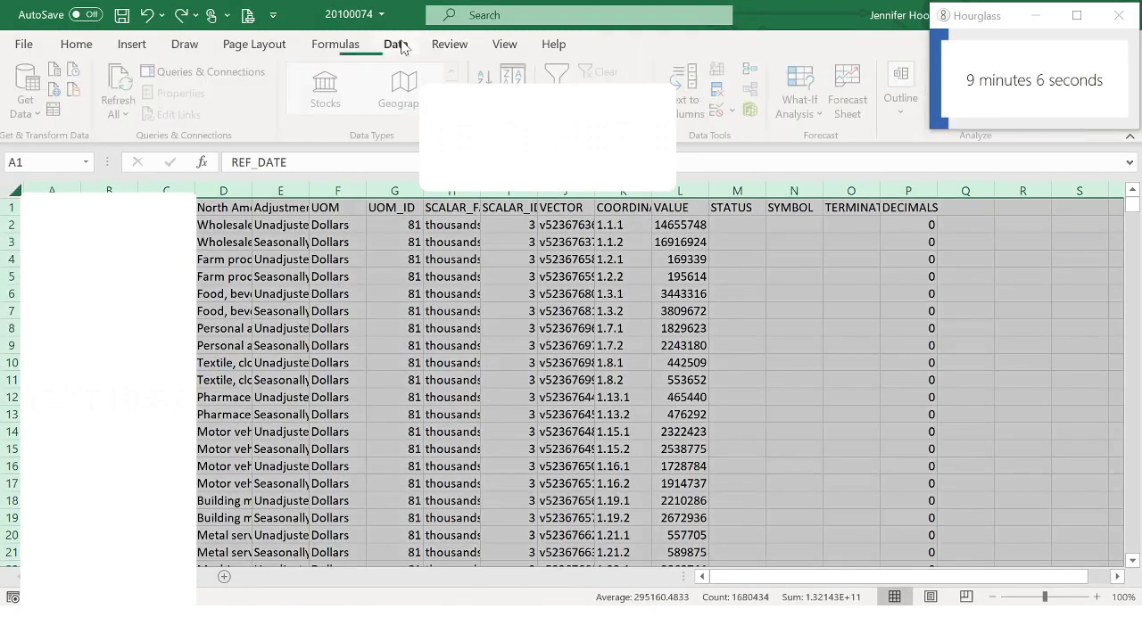
{"action": "left_click", "coordinate": [559, 76]}
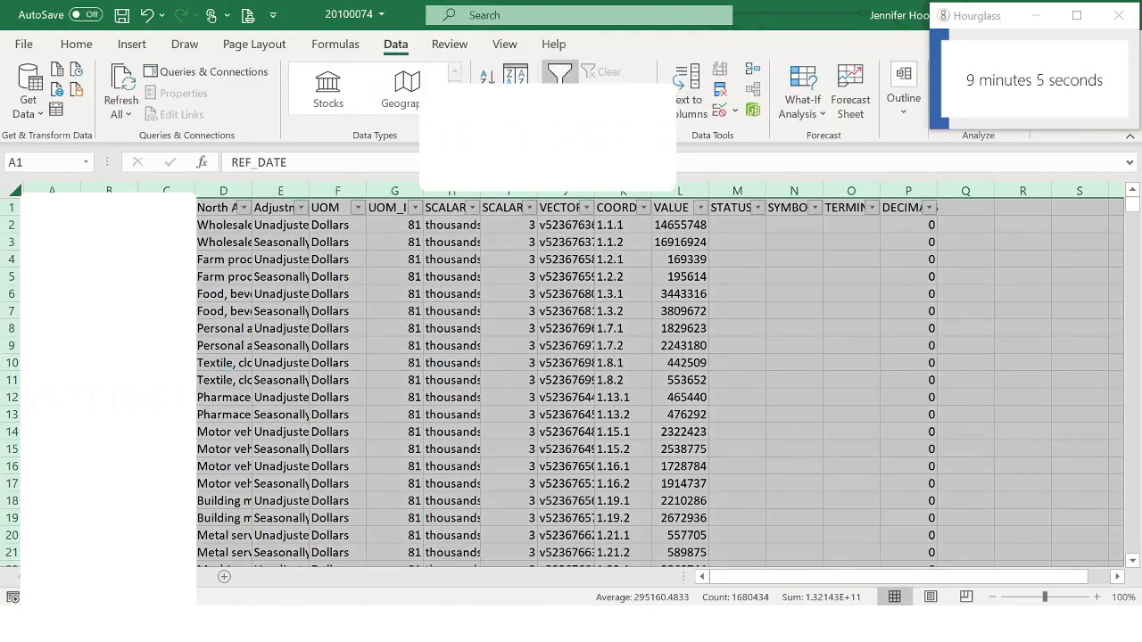
{"action": "double_click", "coordinate": [80, 190]}
{"action": "left_click", "coordinate": [296, 278]}
Examine the filter lists of the GEO, DGUID and NAICS columns on the data sheet, then return to Sheet1.
{"action": "left_click", "coordinate": [255, 208]}
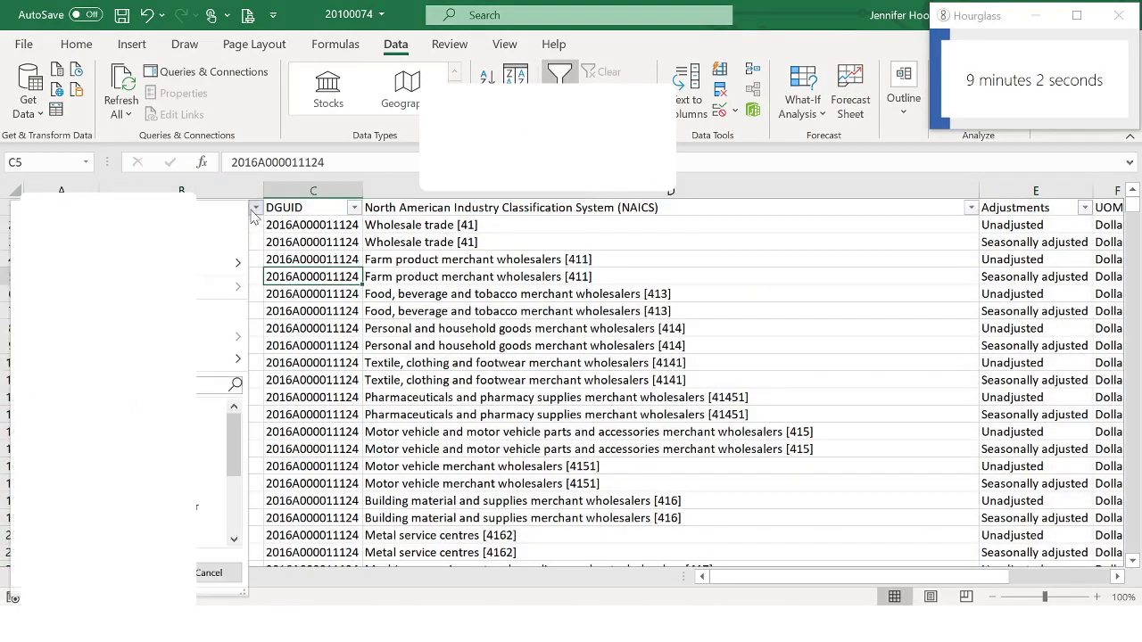
{"action": "left_click", "coordinate": [354, 208]}
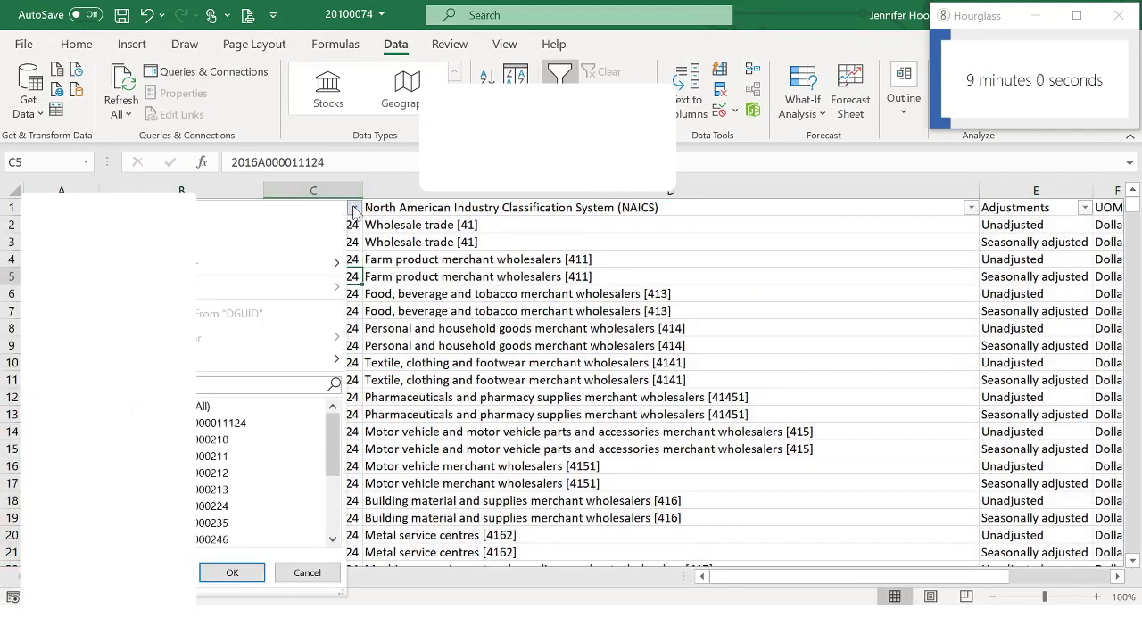
{"action": "left_click", "coordinate": [354, 208]}
{"action": "left_click", "coordinate": [681, 242]}
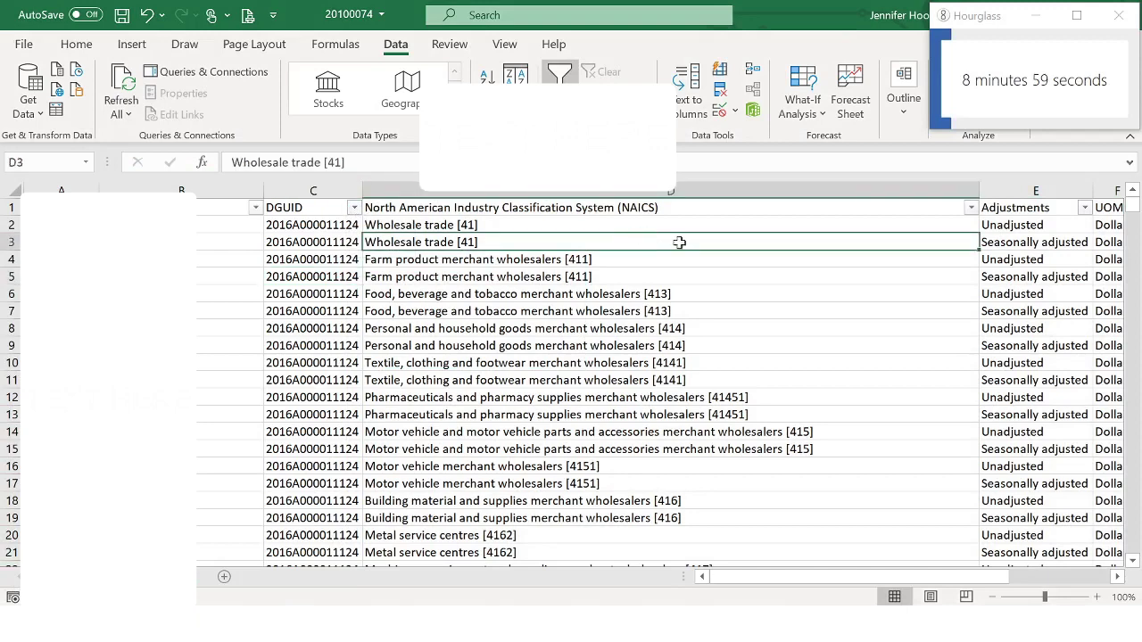
{"action": "left_click", "coordinate": [973, 209]}
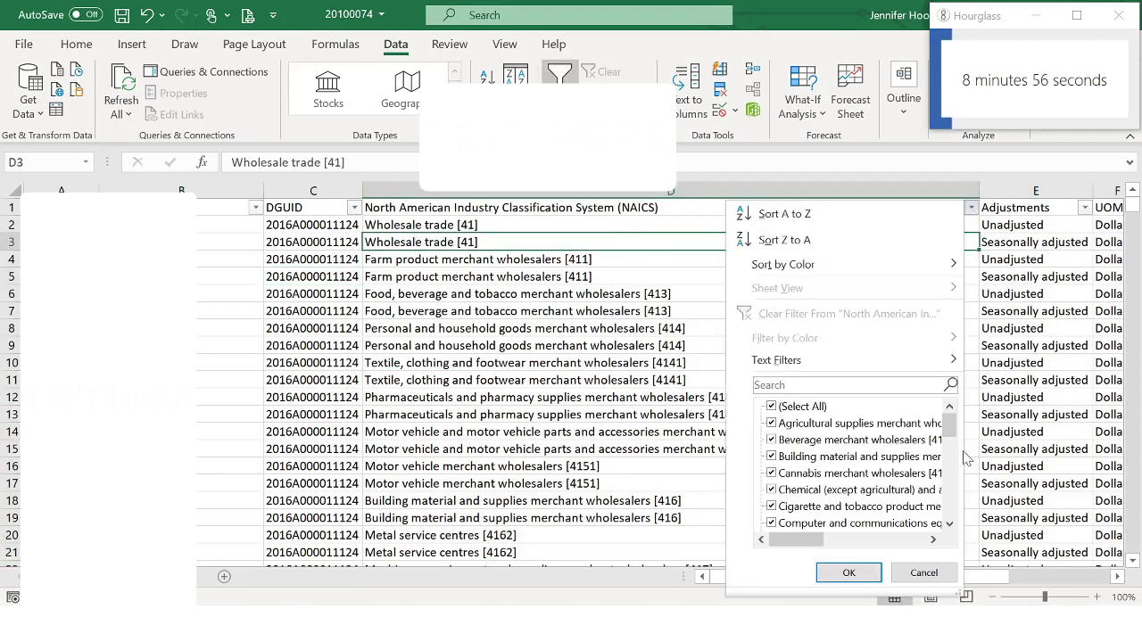
{"action": "left_click_drag", "start_coordinate": [813, 541], "coordinate": [790, 552]}
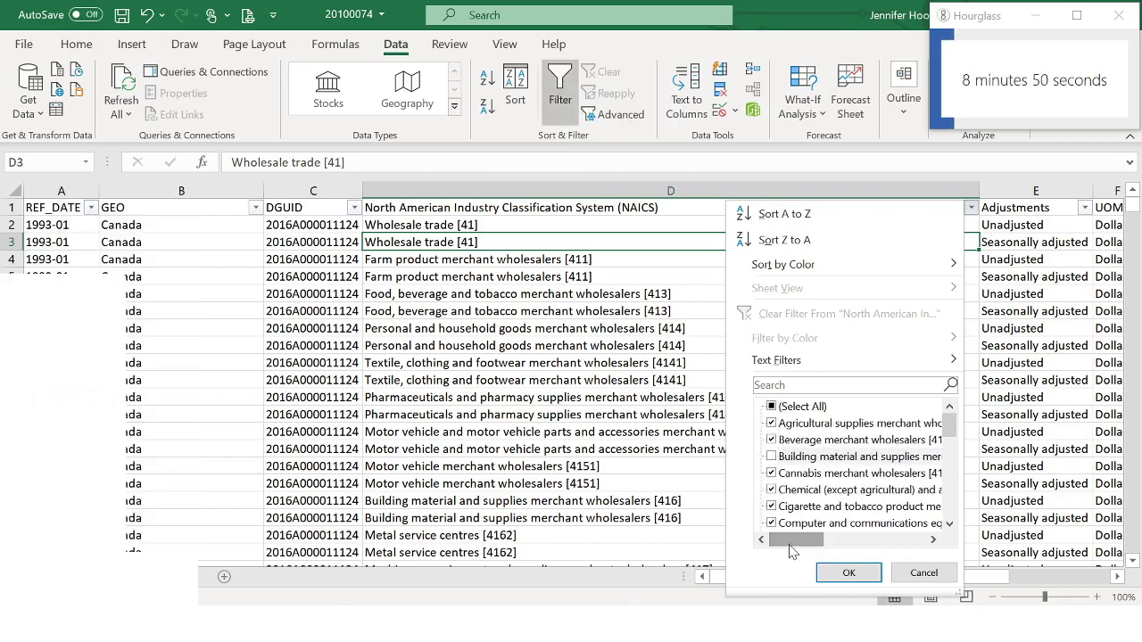
{"action": "left_click", "coordinate": [771, 459]}
{"action": "left_click", "coordinate": [831, 572]}
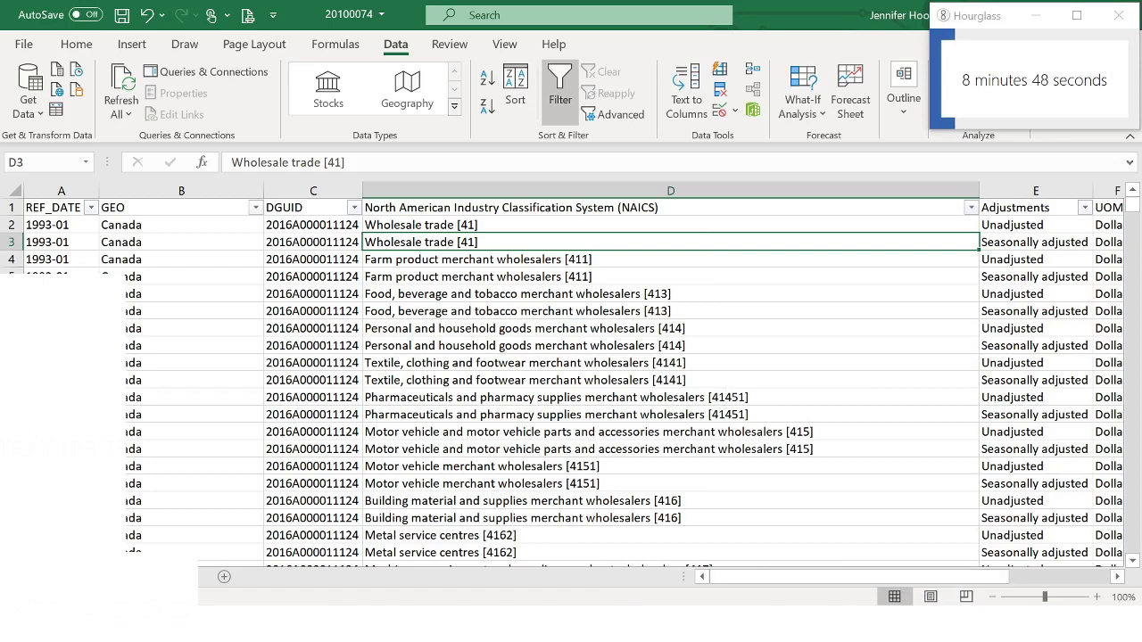
{"action": "left_click", "coordinate": [111, 577]}
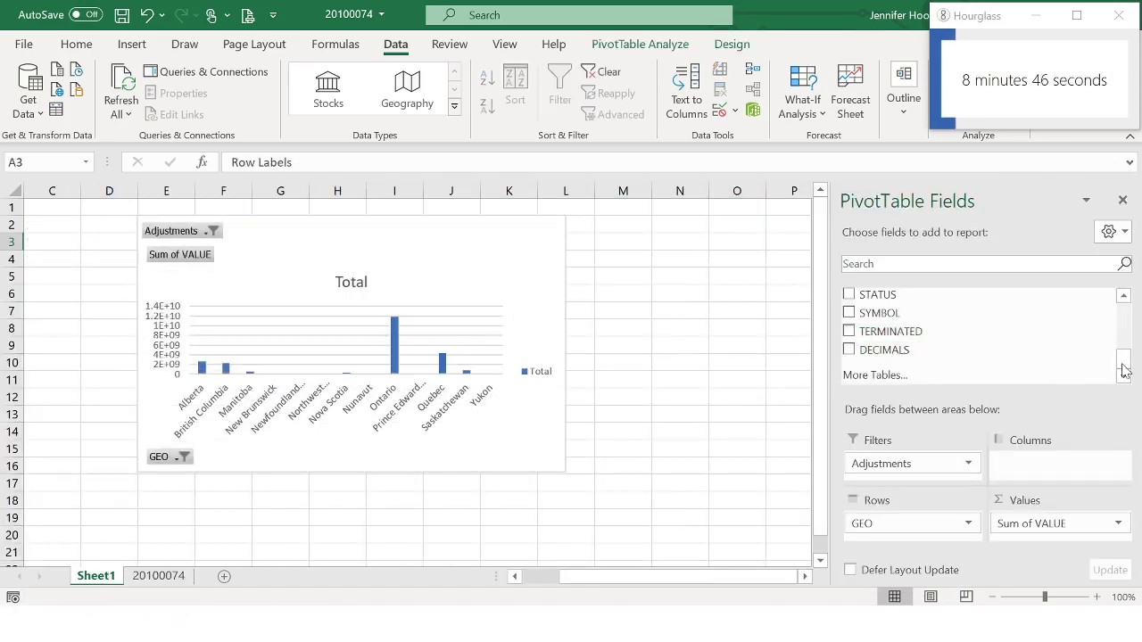
Try the North American Industry Classification System (NAICS) field in the pivot columns and take it out again.
{"action": "scroll", "coordinate": [1126, 361], "scroll_direction": "up", "scroll_amount": 1}
{"action": "left_click_drag", "start_coordinate": [1126, 362], "coordinate": [1128, 321]}
{"action": "left_click_drag", "start_coordinate": [1009, 351], "coordinate": [1038, 469]}
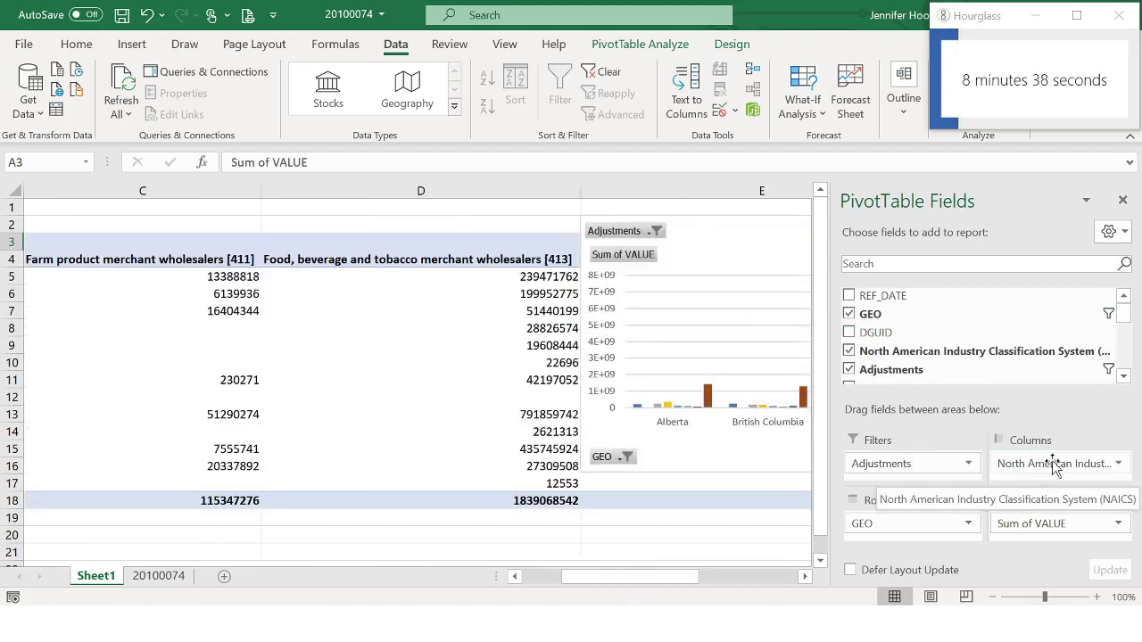
{"action": "left_click_drag", "start_coordinate": [1003, 464], "coordinate": [575, 296]}
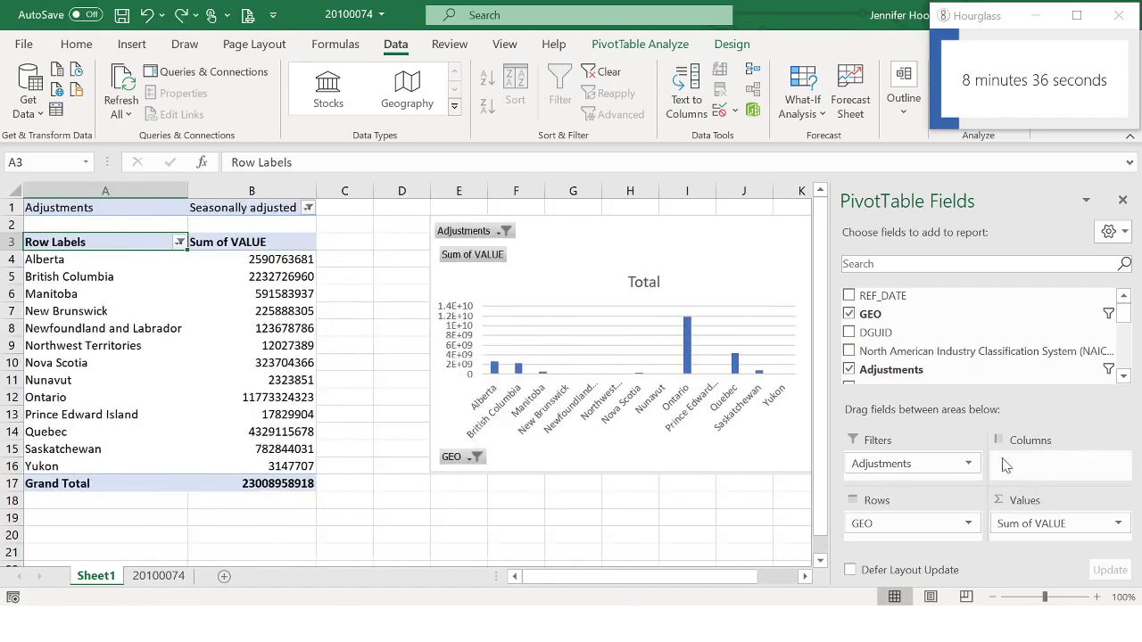
Change the PivotChart to a stacked column chart and add the North American Industry Classification System (NAICS) field as its legend series.
{"action": "right_click", "coordinate": [559, 340]}
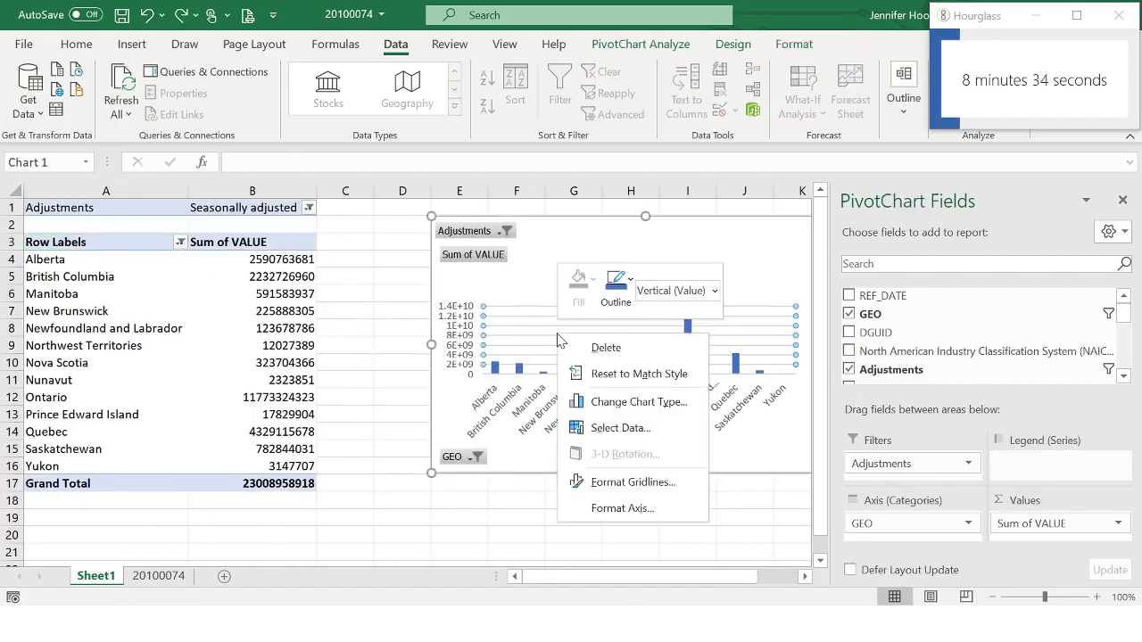
{"action": "left_click", "coordinate": [571, 400]}
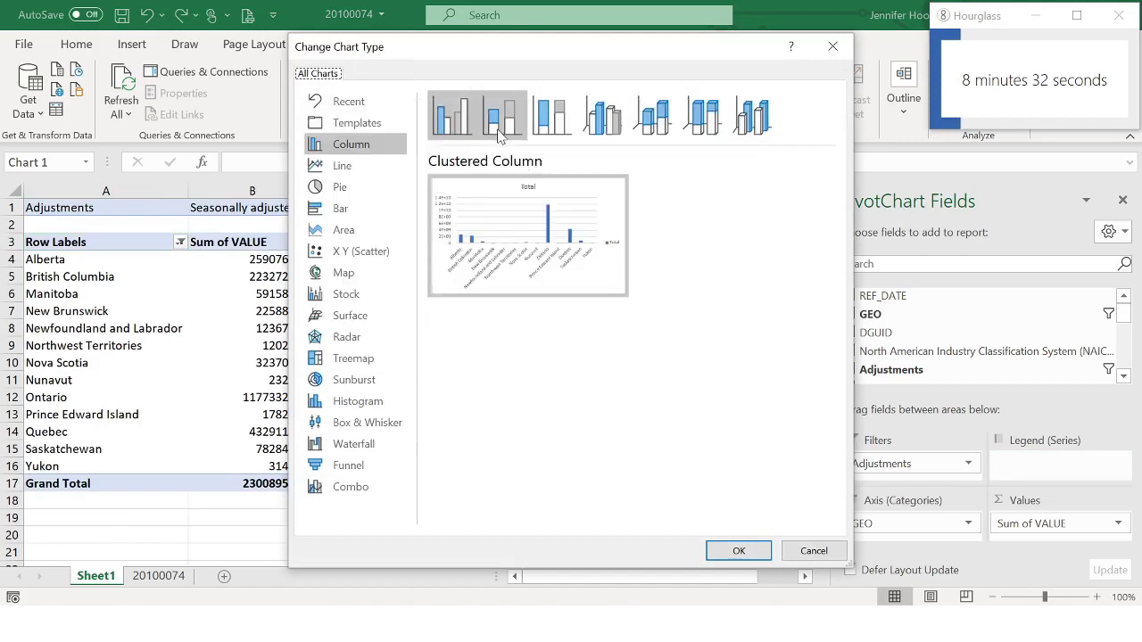
{"action": "left_click", "coordinate": [500, 116]}
{"action": "left_click", "coordinate": [738, 551]}
{"action": "left_click_drag", "start_coordinate": [1026, 350], "coordinate": [1057, 464]}
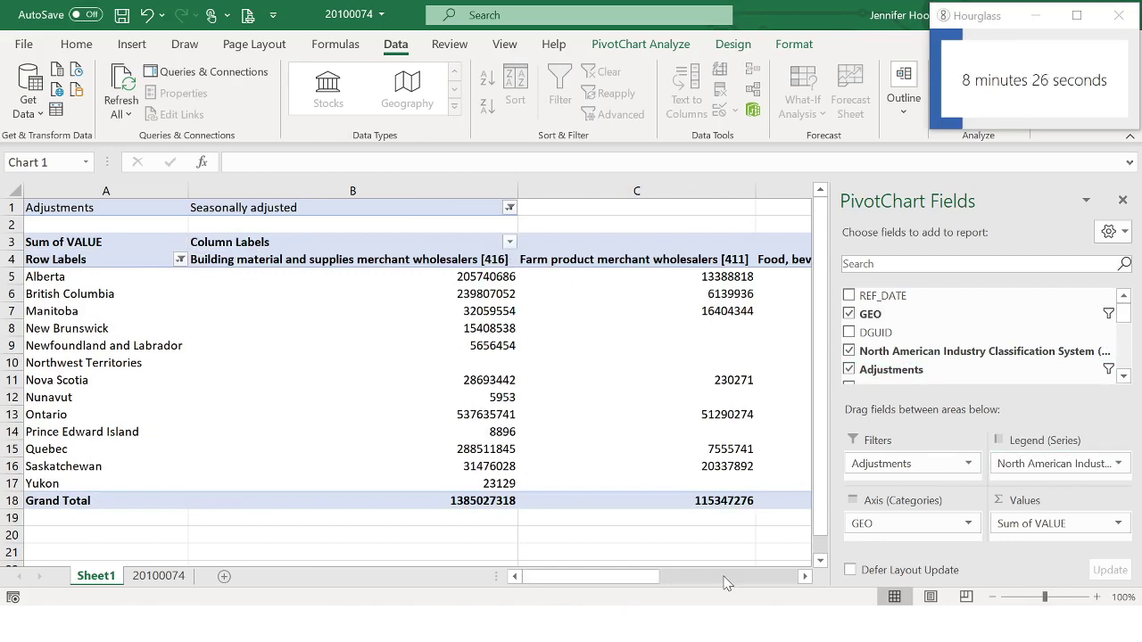
Narrow the oversized PivotChart from its far edge and move it to its own new chart sheet.
{"action": "left_click_drag", "start_coordinate": [639, 576], "coordinate": [751, 579]}
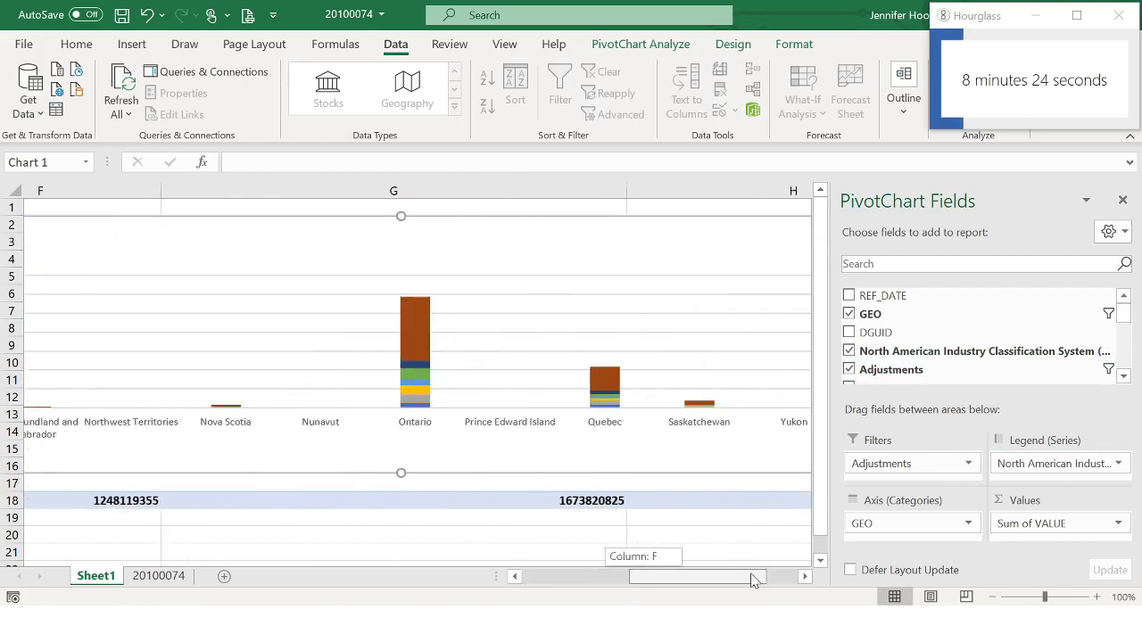
{"action": "left_click_drag", "start_coordinate": [752, 580], "coordinate": [785, 580]}
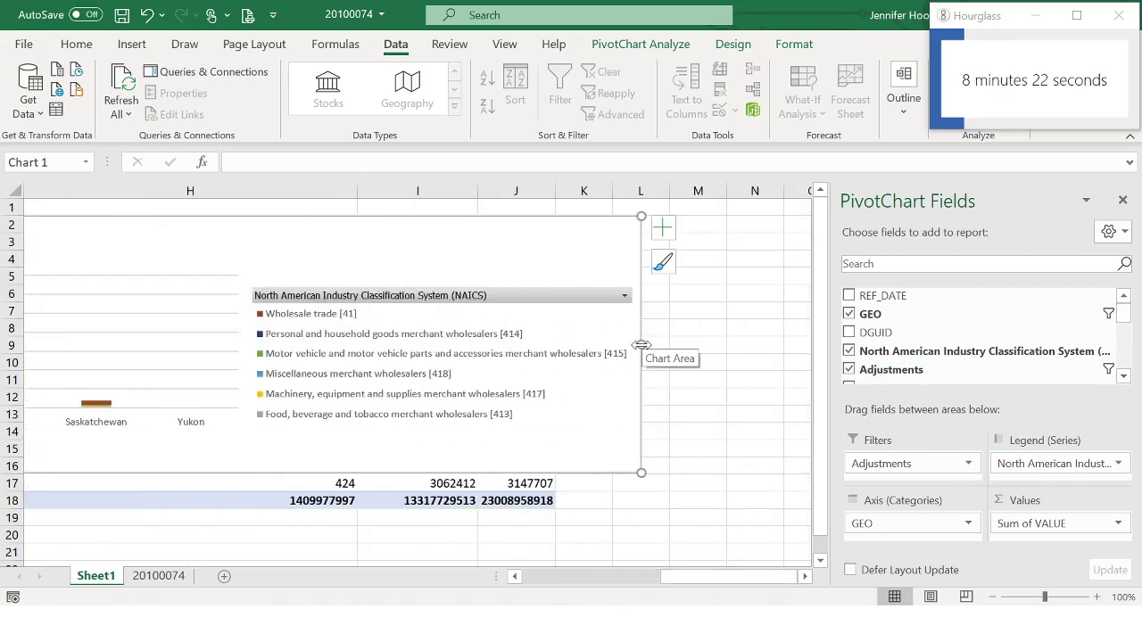
{"action": "left_click_drag", "start_coordinate": [640, 345], "coordinate": [111, 369]}
{"action": "right_click", "coordinate": [75, 331]}
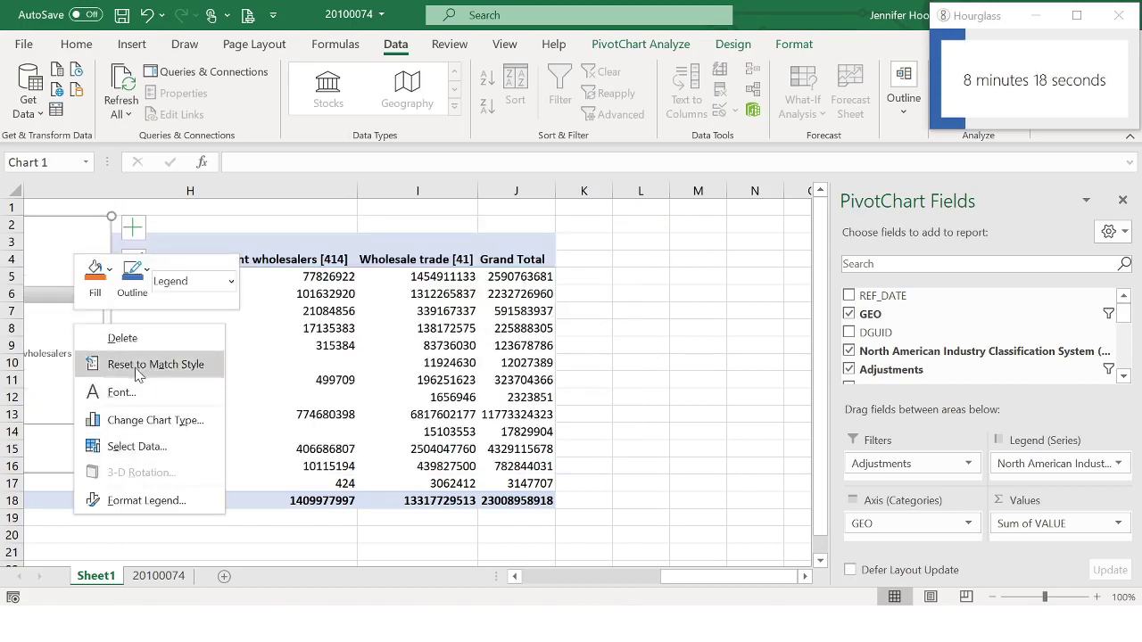
{"action": "left_click", "coordinate": [49, 236]}
{"action": "right_click", "coordinate": [49, 235]}
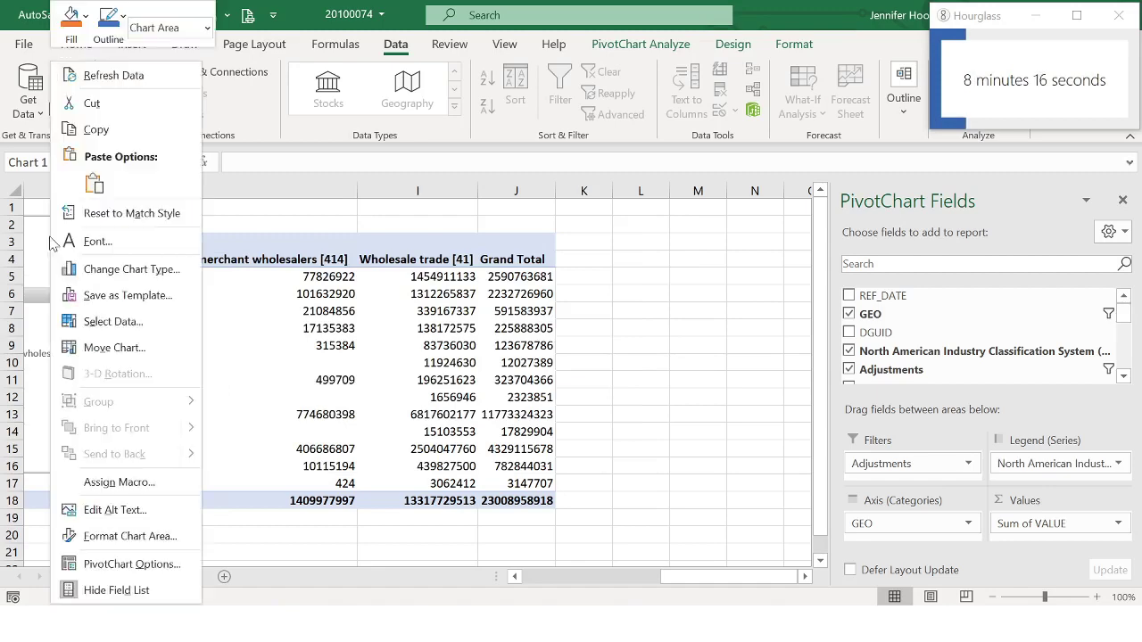
{"action": "left_click", "coordinate": [114, 347]}
{"action": "left_click", "coordinate": [141, 323]}
{"action": "left_click", "coordinate": [300, 411]}
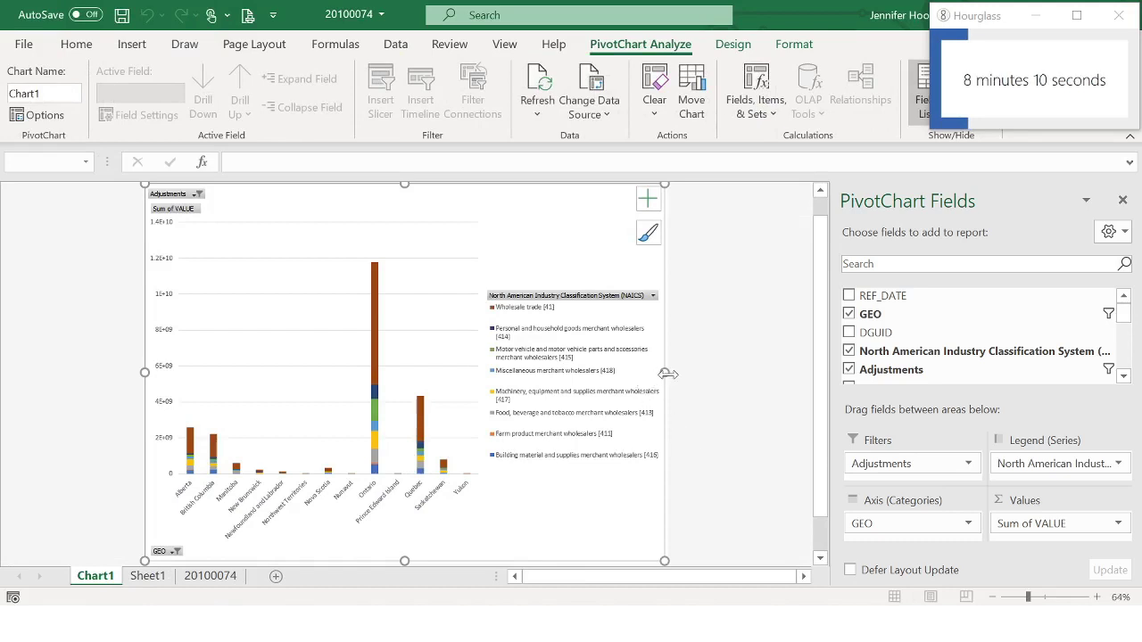
Move the NAICS field from the legend to the chart's report filters, allow multiple items in its filter list, and widen the list.
{"action": "left_click", "coordinate": [575, 401]}
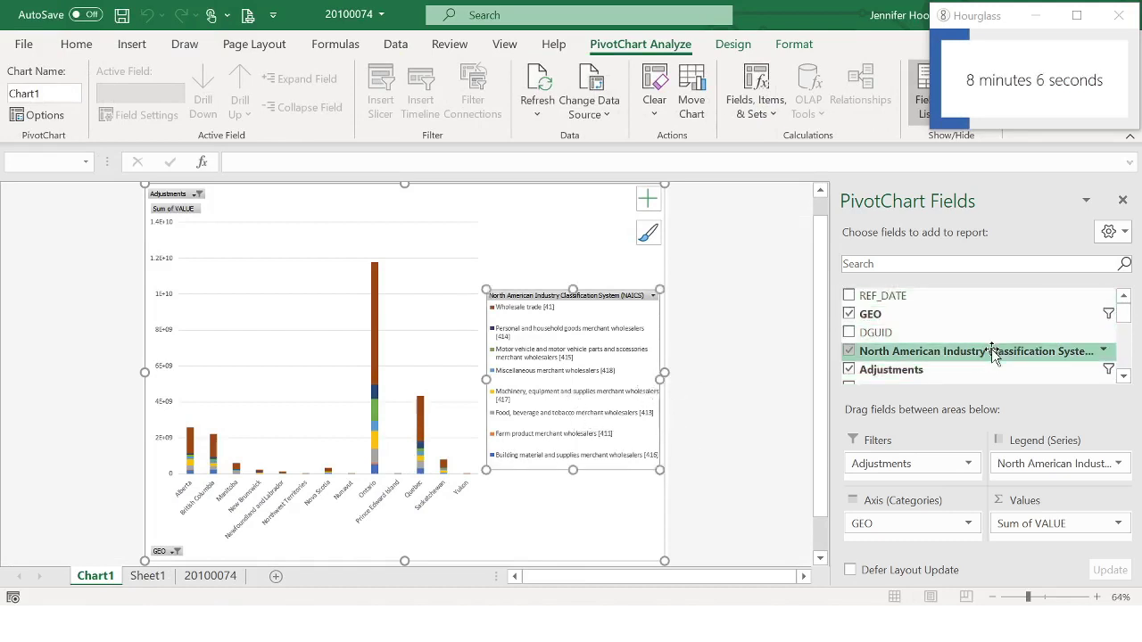
{"action": "left_click_drag", "start_coordinate": [990, 350], "coordinate": [922, 477]}
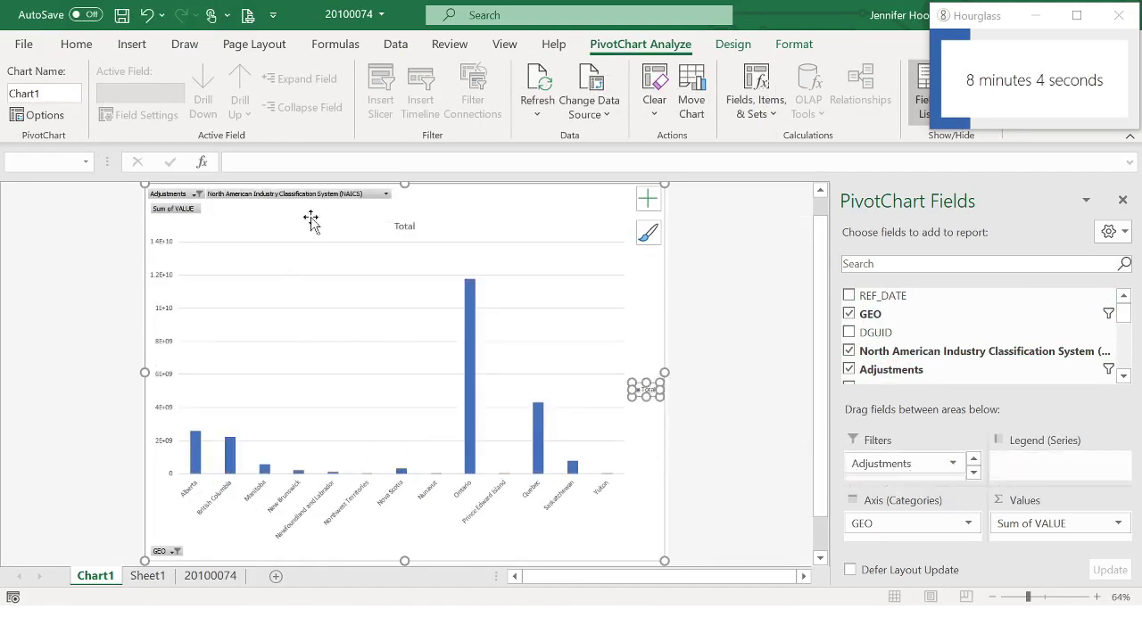
{"action": "left_click", "coordinate": [386, 195]}
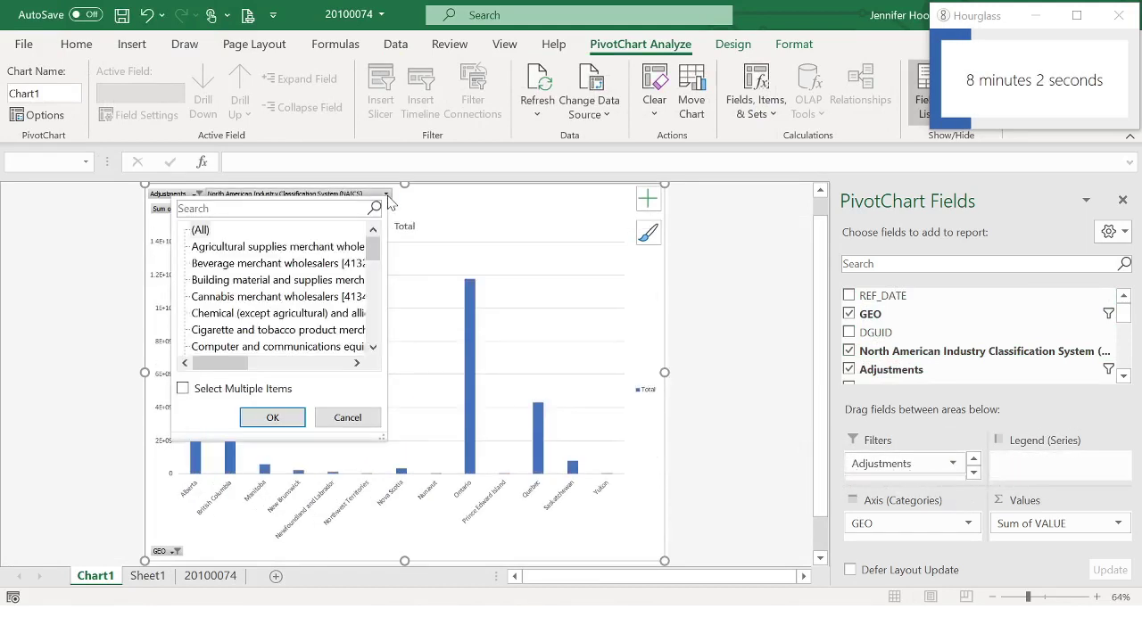
{"action": "left_click", "coordinate": [195, 393]}
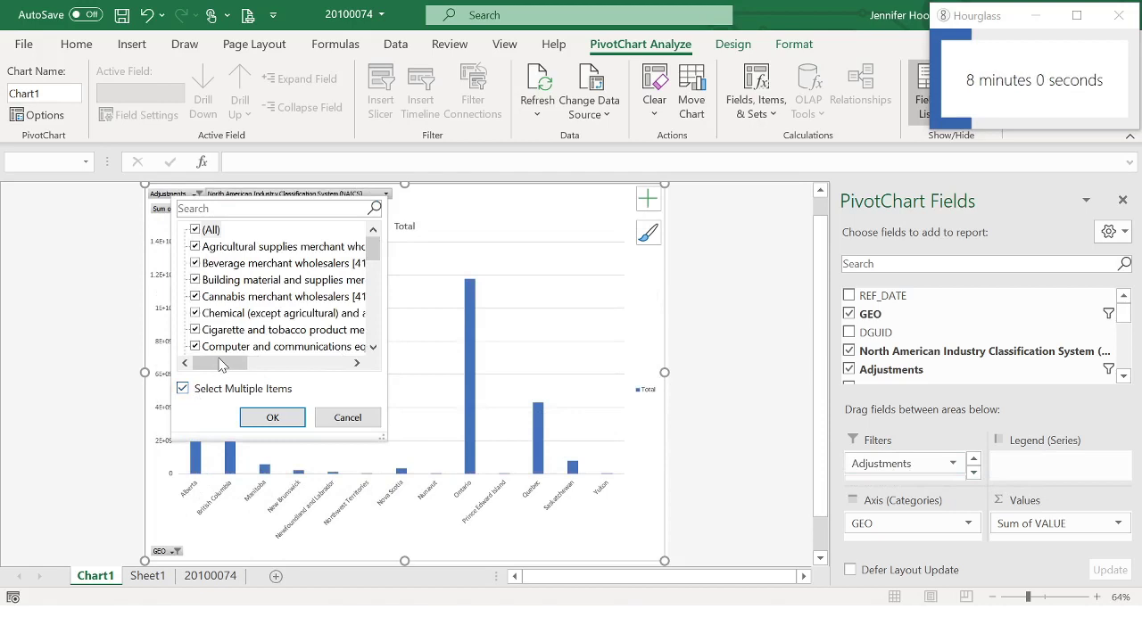
{"action": "left_click_drag", "start_coordinate": [223, 363], "coordinate": [256, 369]}
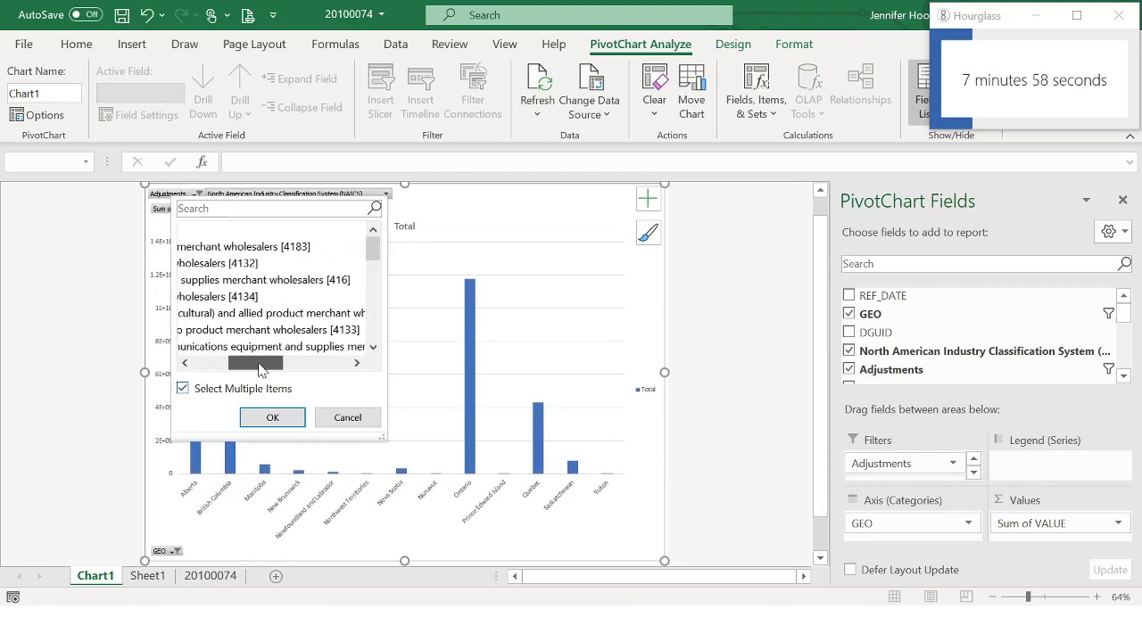
{"action": "left_click_drag", "start_coordinate": [390, 436], "coordinate": [781, 456]}
Clear all items in the NAICS filter and include merchant wholesaler groups 416, 411, 413, 417 and 418.
{"action": "left_click", "coordinate": [194, 230]}
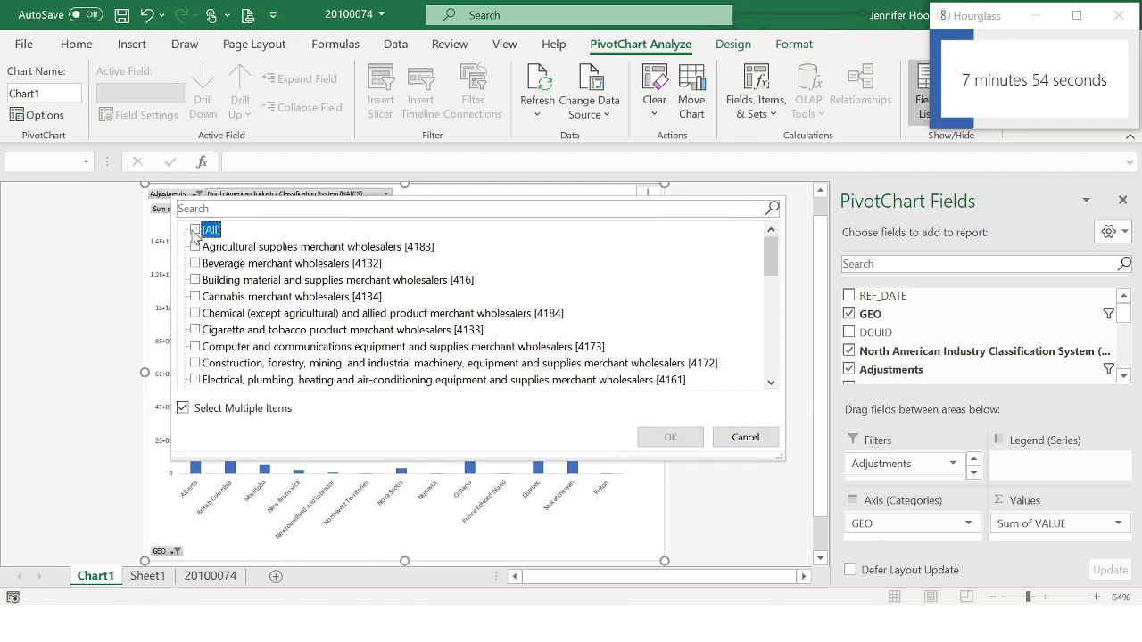
{"action": "left_click", "coordinate": [195, 280]}
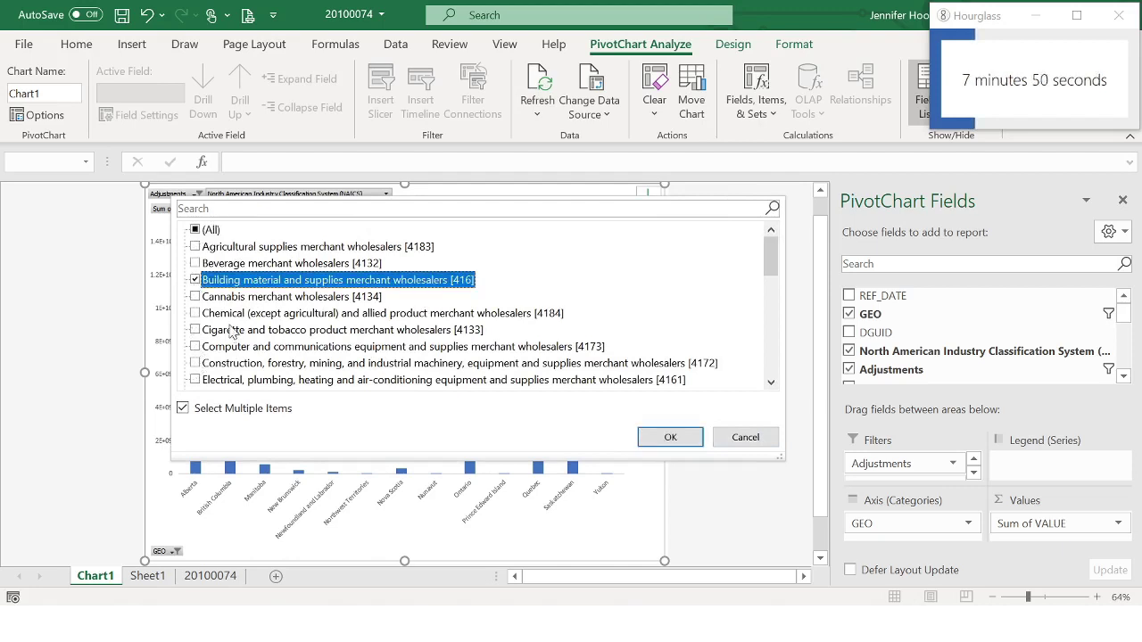
{"action": "left_click_drag", "start_coordinate": [766, 261], "coordinate": [772, 302]}
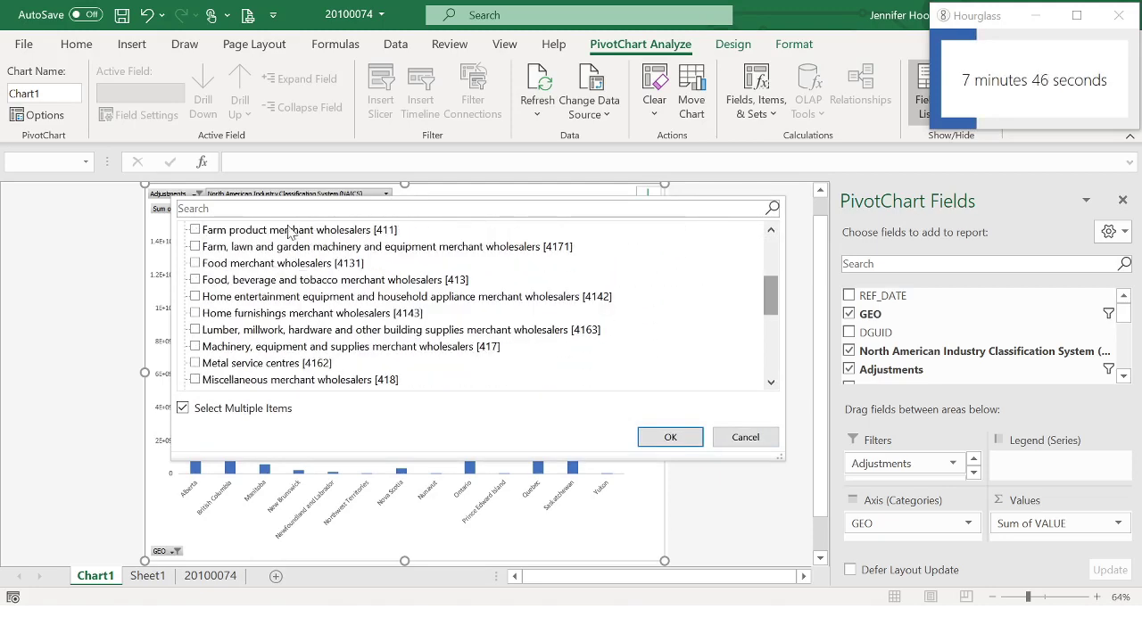
{"action": "left_click", "coordinate": [196, 233]}
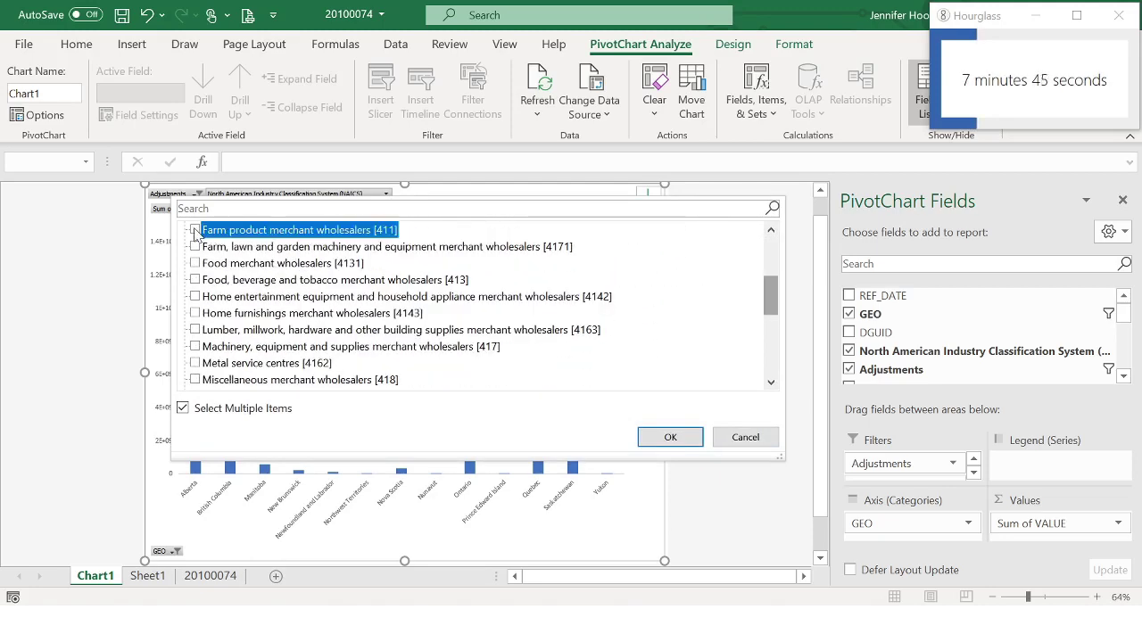
{"action": "left_click", "coordinate": [194, 281]}
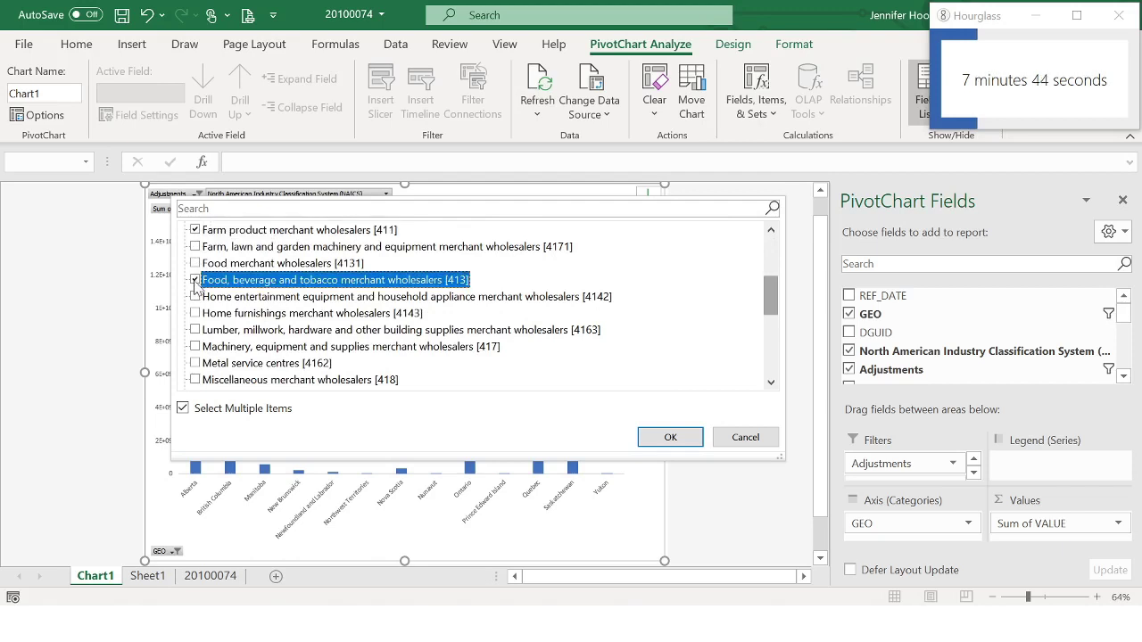
{"action": "left_click", "coordinate": [195, 348]}
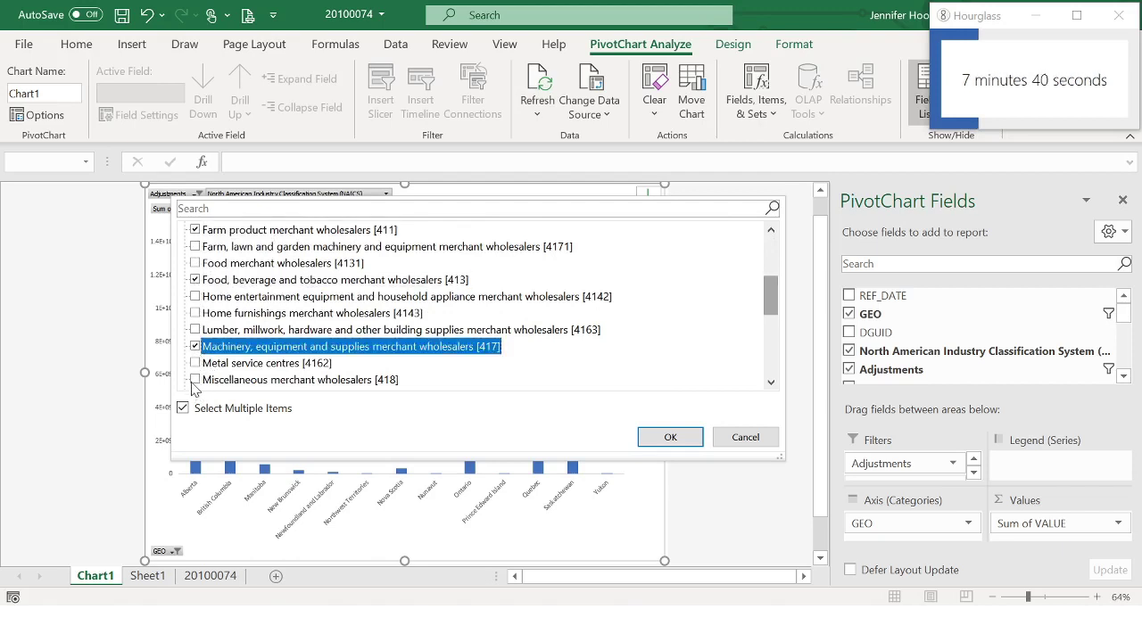
{"action": "left_click", "coordinate": [195, 380]}
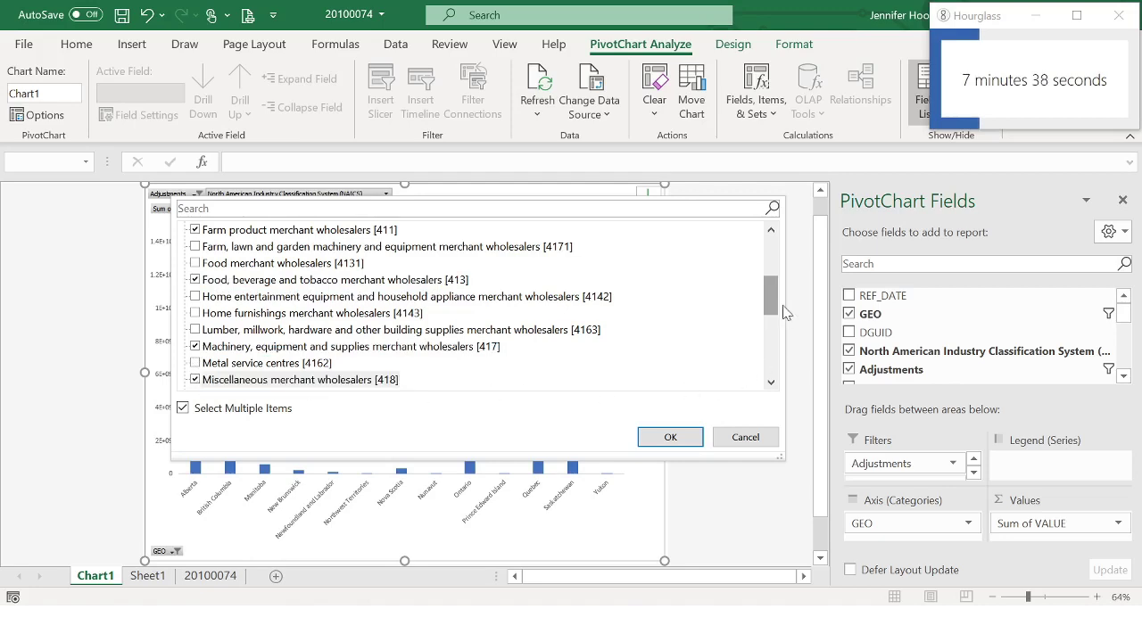
Include merchant wholesaler groups 415 and 414 in the NAICS filter, apply it, and make the NAICS field the chart's legend series.
{"action": "left_click_drag", "start_coordinate": [773, 306], "coordinate": [776, 341]}
{"action": "left_click", "coordinate": [195, 248]}
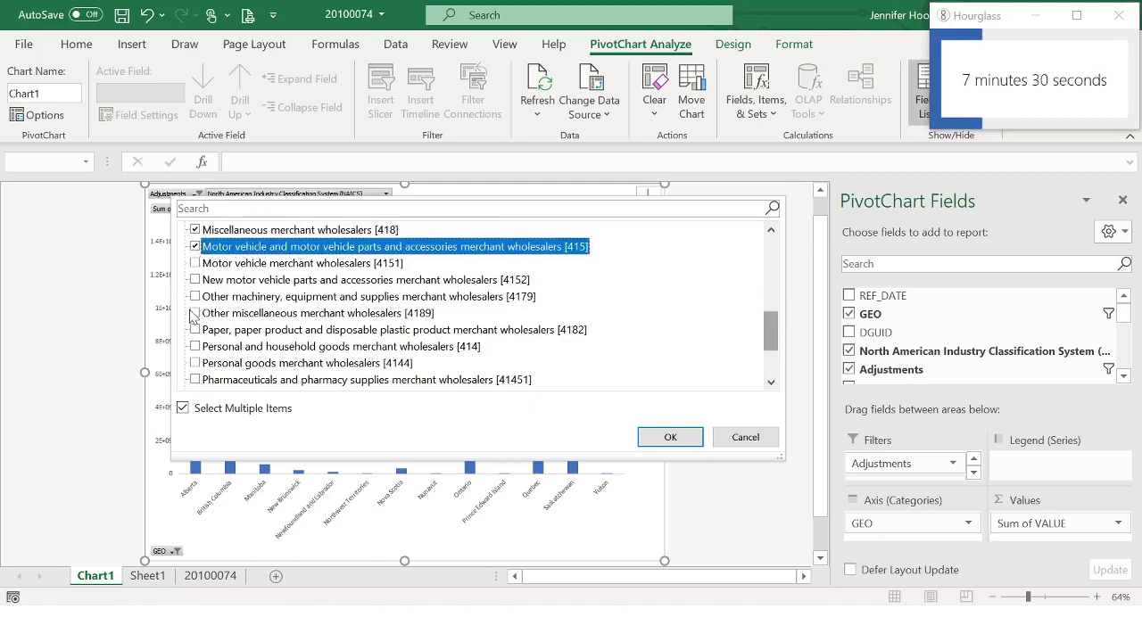
{"action": "left_click", "coordinate": [194, 348]}
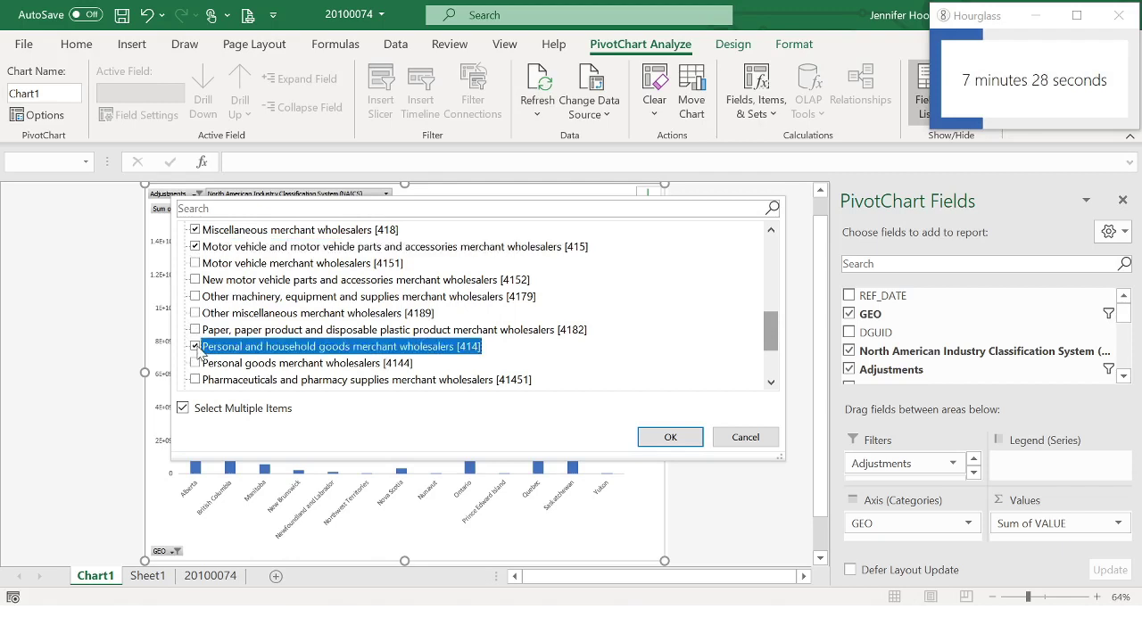
{"action": "scroll", "coordinate": [306, 314], "scroll_direction": "down", "scroll_amount": 2}
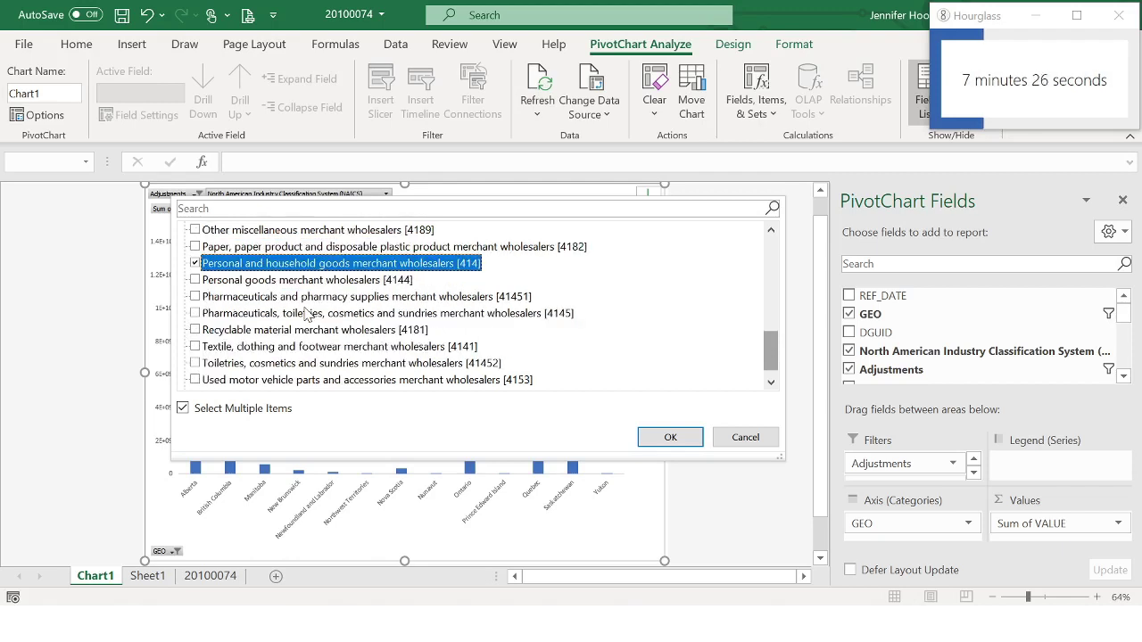
{"action": "scroll", "coordinate": [306, 314], "scroll_direction": "down", "scroll_amount": 1}
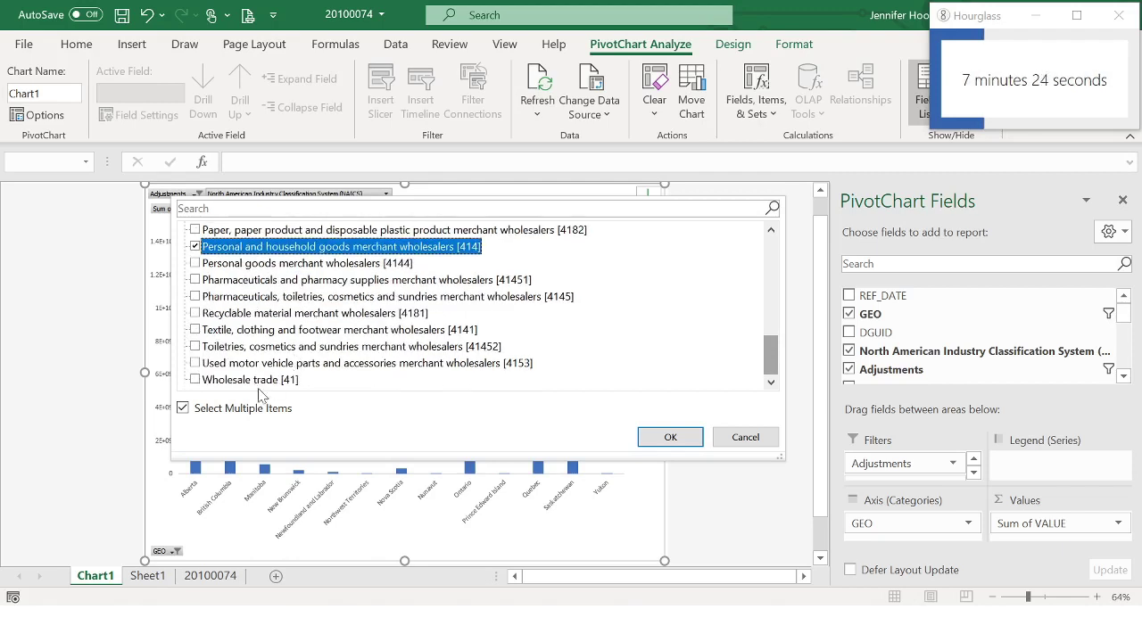
{"action": "left_click", "coordinate": [658, 437]}
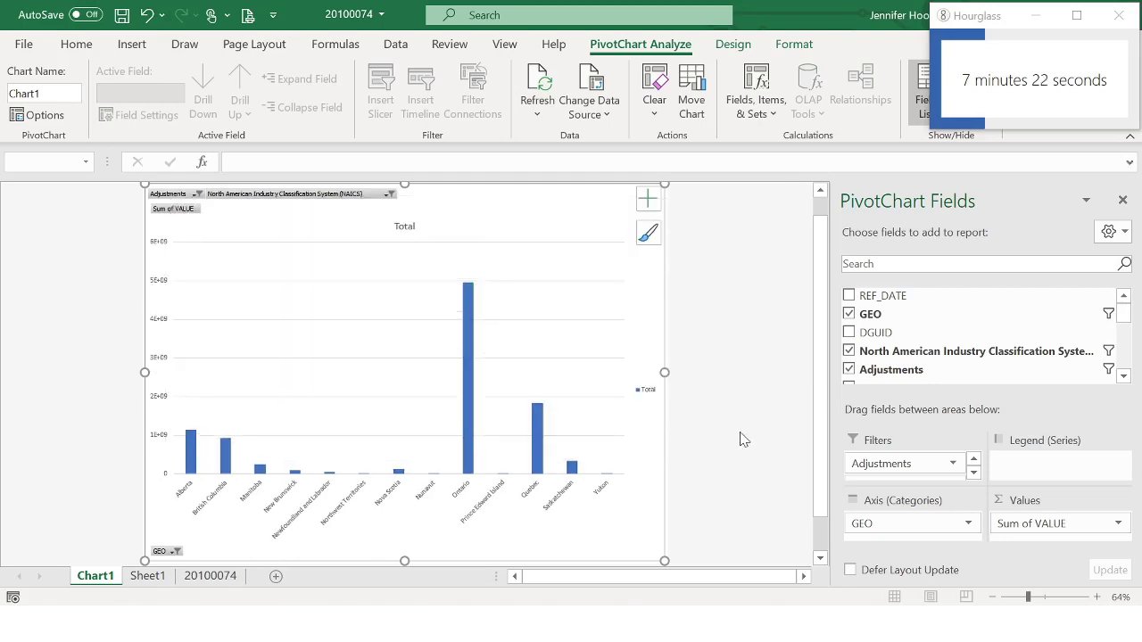
{"action": "left_click_drag", "start_coordinate": [932, 352], "coordinate": [1053, 477]}
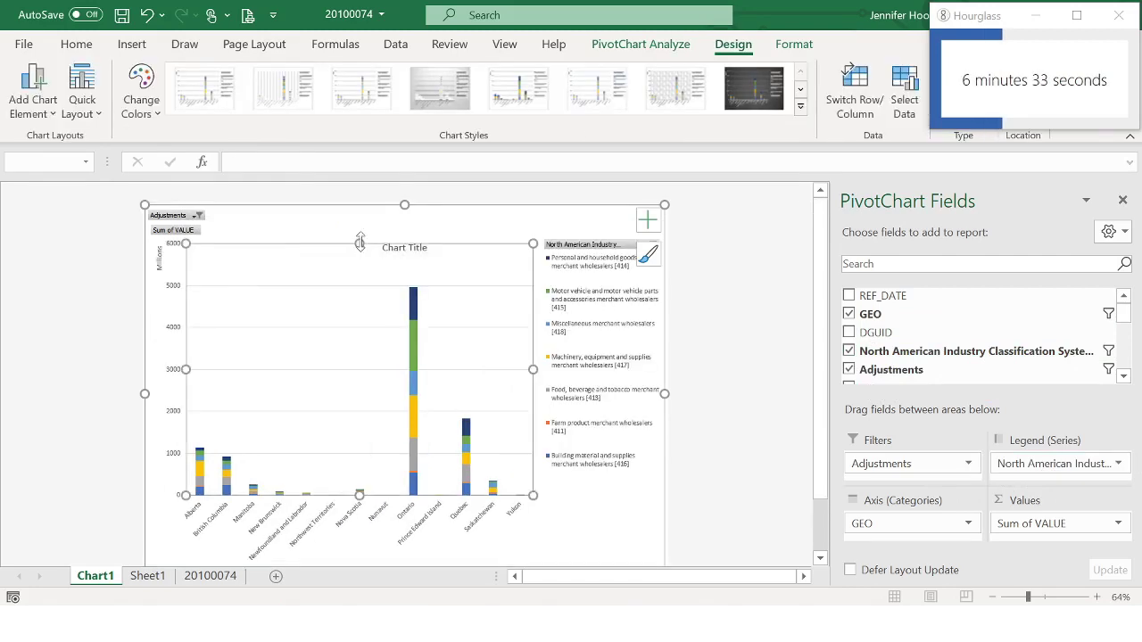
Replace the chart title's placeholder text with "Sales Data" and "Seasonally Adjusted" on two lines.
{"action": "left_click", "coordinate": [401, 247]}
{"action": "double_click", "coordinate": [400, 247]}
{"action": "left_click_drag", "start_coordinate": [304, 247], "coordinate": [219, 247]}
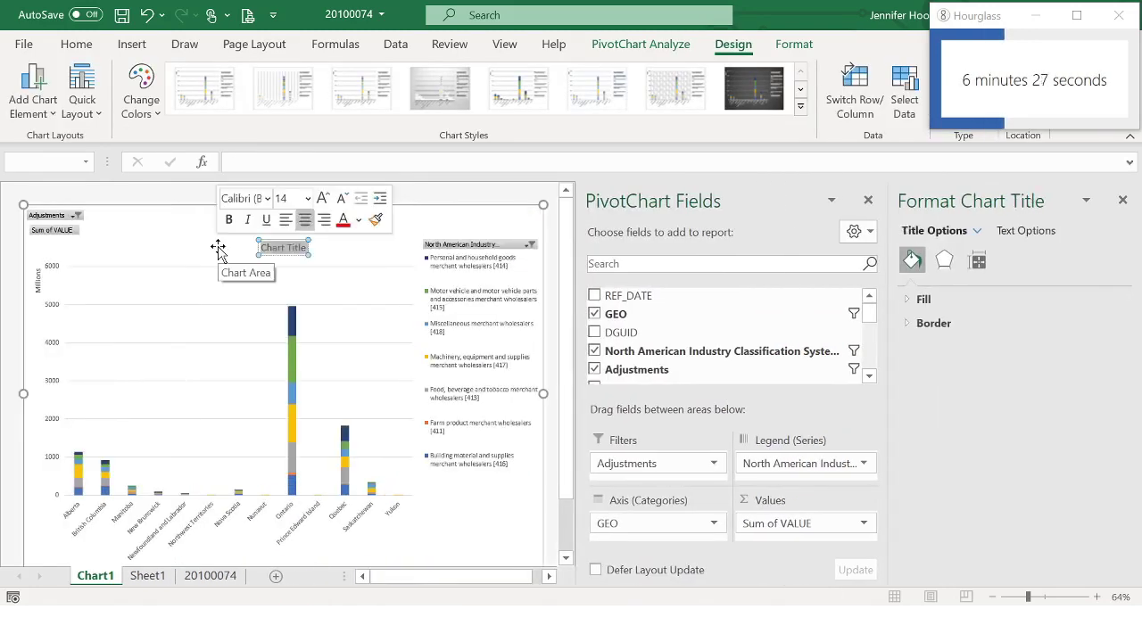
{"action": "type", "text": "Sales Data"}
{"action": "key", "text": "Return"}
{"action": "type", "text": "Seasonally Adjusted"}
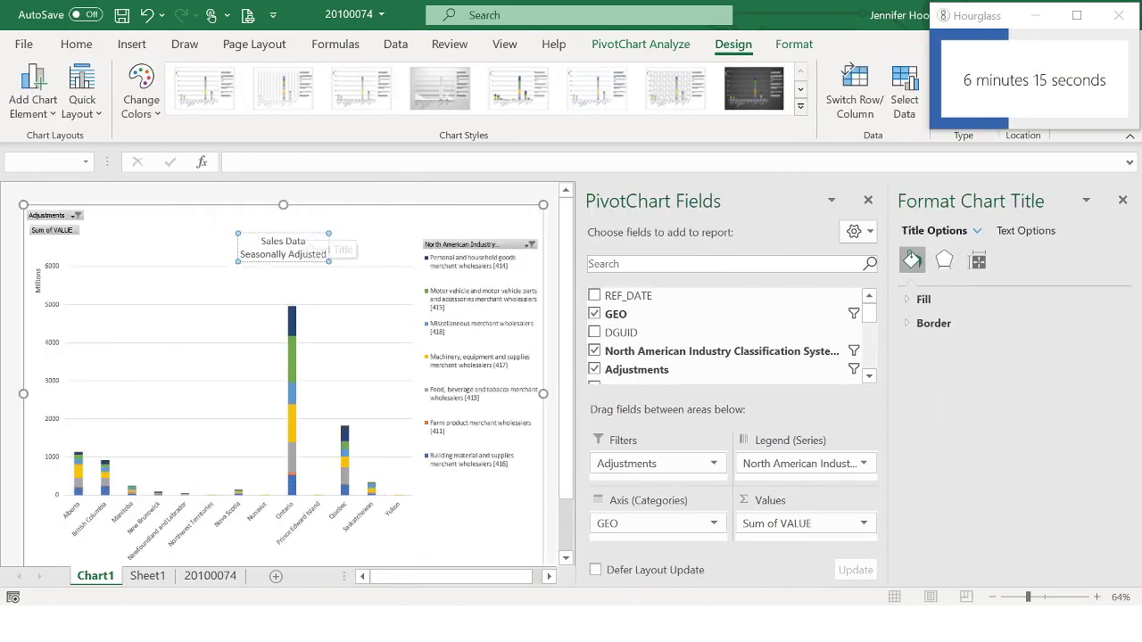
{"action": "key", "text": "Escape"}
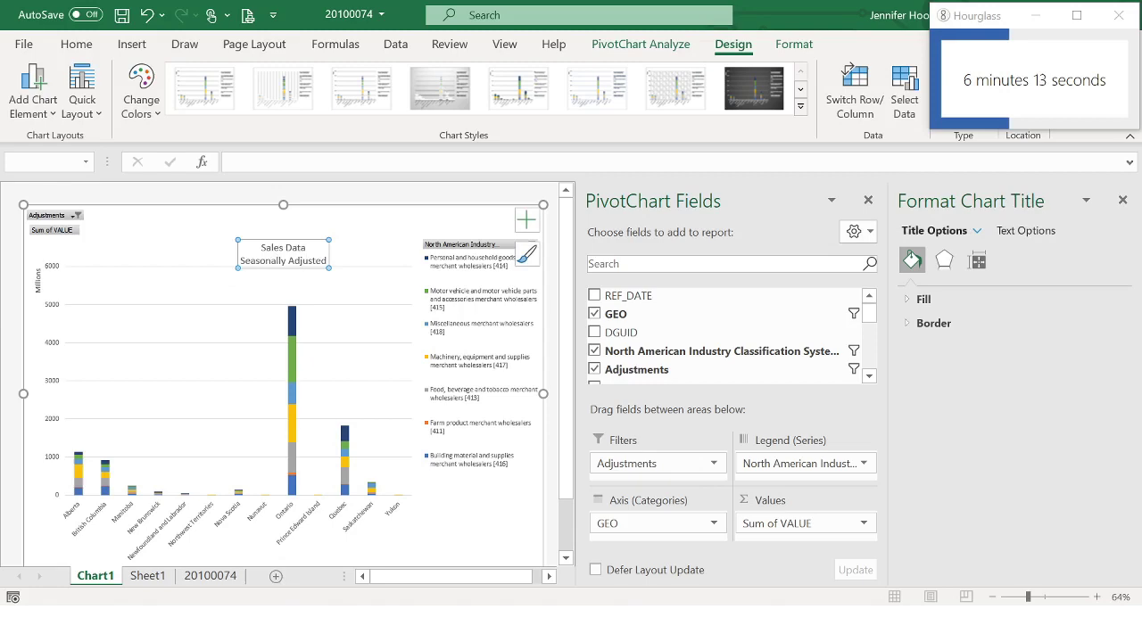
Make the chart title bold at 20 points and shrink the plot area from its upper edge to make room for it.
{"action": "left_click", "coordinate": [265, 237]}
{"action": "left_click", "coordinate": [272, 248]}
{"action": "key", "text": "ctrl+b"}
{"action": "left_click", "coordinate": [23, 43]}
{"action": "left_click", "coordinate": [26, 53]}
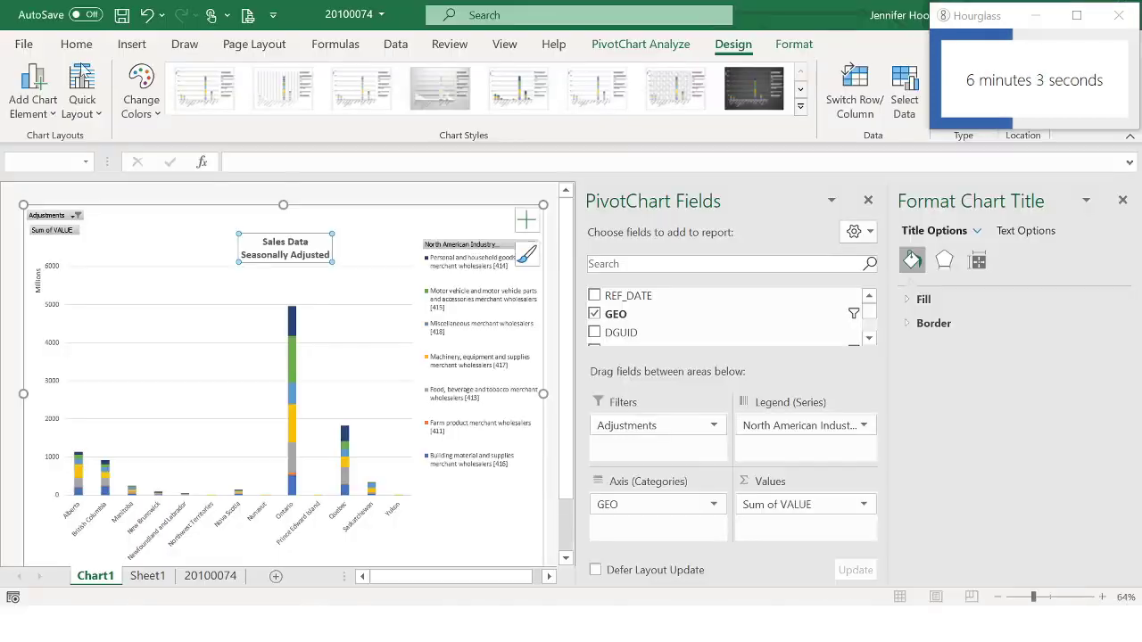
{"action": "left_click", "coordinate": [77, 44]}
{"action": "left_click", "coordinate": [247, 77]}
{"action": "left_click", "coordinate": [247, 77]}
{"action": "left_click", "coordinate": [247, 77]}
{"action": "left_click", "coordinate": [313, 303]}
{"action": "left_click_drag", "start_coordinate": [239, 273], "coordinate": [239, 283]}
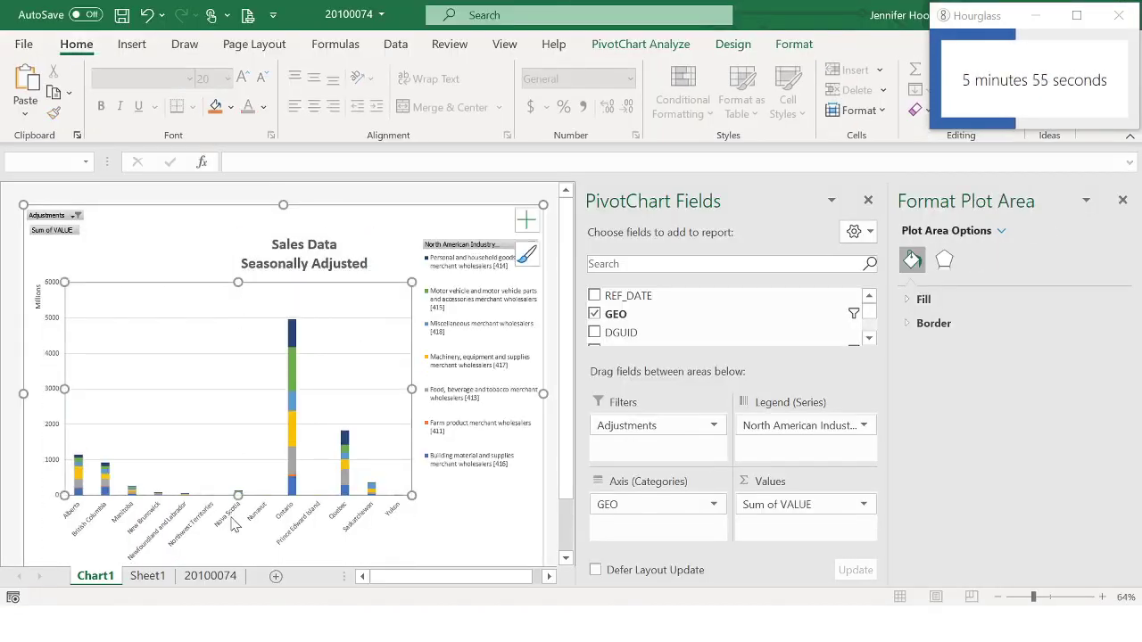
Examine the formatting options of the chart's province axis, including its axis, tick mark and label settings, and close them.
{"action": "left_click", "coordinate": [235, 524]}
{"action": "right_click", "coordinate": [246, 526]}
{"action": "left_click", "coordinate": [246, 526]}
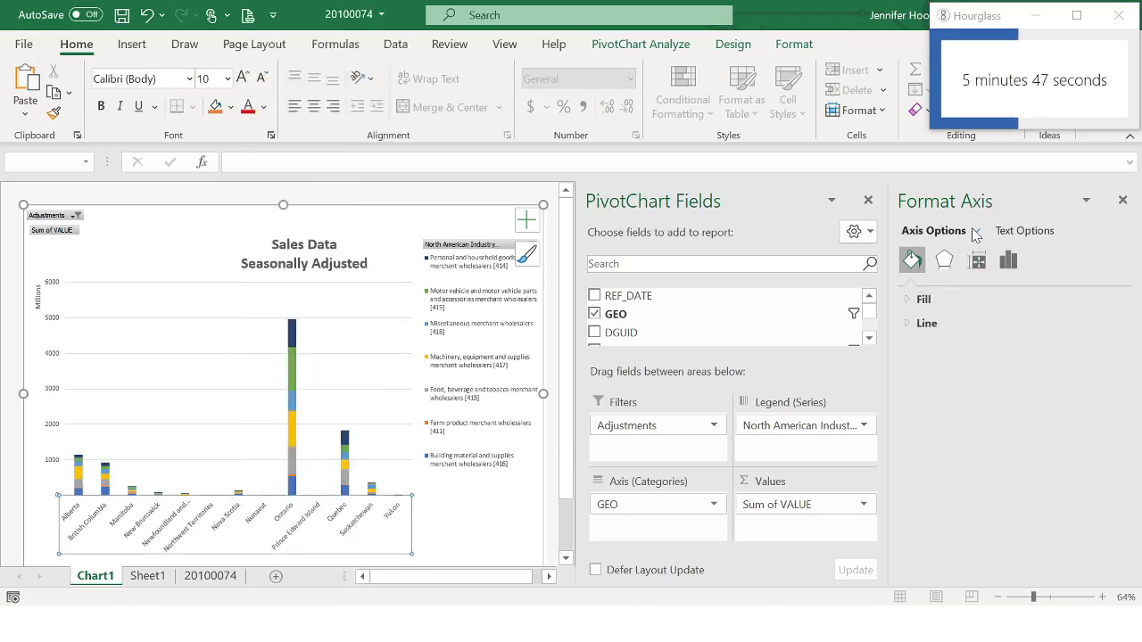
{"action": "left_click", "coordinate": [1008, 260]}
{"action": "scroll", "coordinate": [1017, 375], "scroll_direction": "down", "scroll_amount": 2}
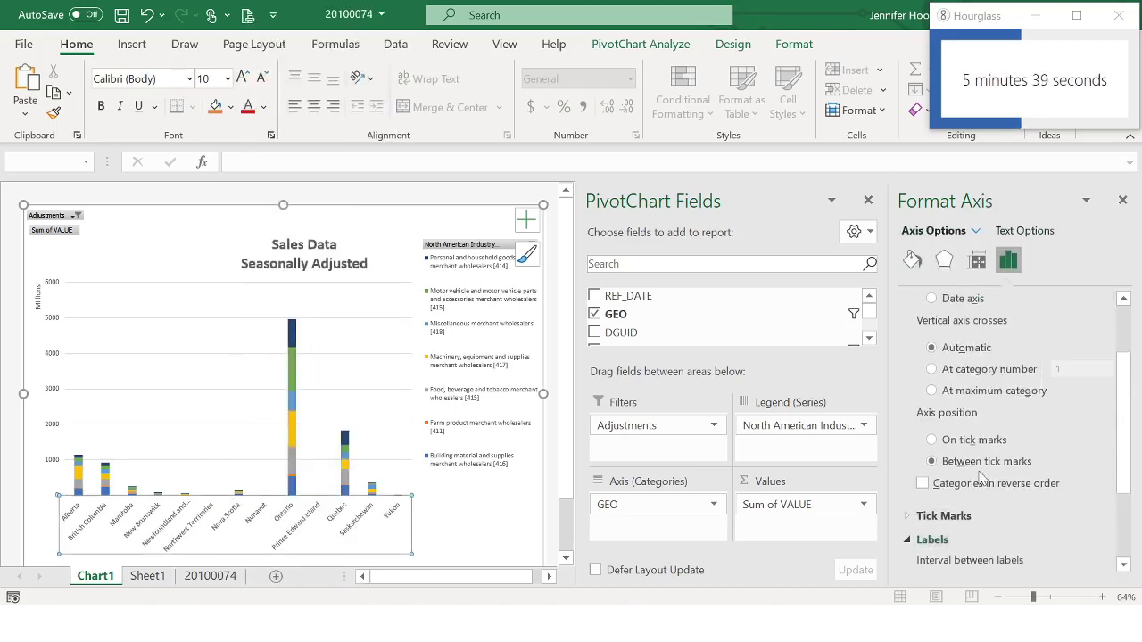
{"action": "scroll", "coordinate": [981, 479], "scroll_direction": "down", "scroll_amount": 5}
{"action": "scroll", "coordinate": [924, 494], "scroll_direction": "up", "scroll_amount": 8}
{"action": "left_click", "coordinate": [910, 301]}
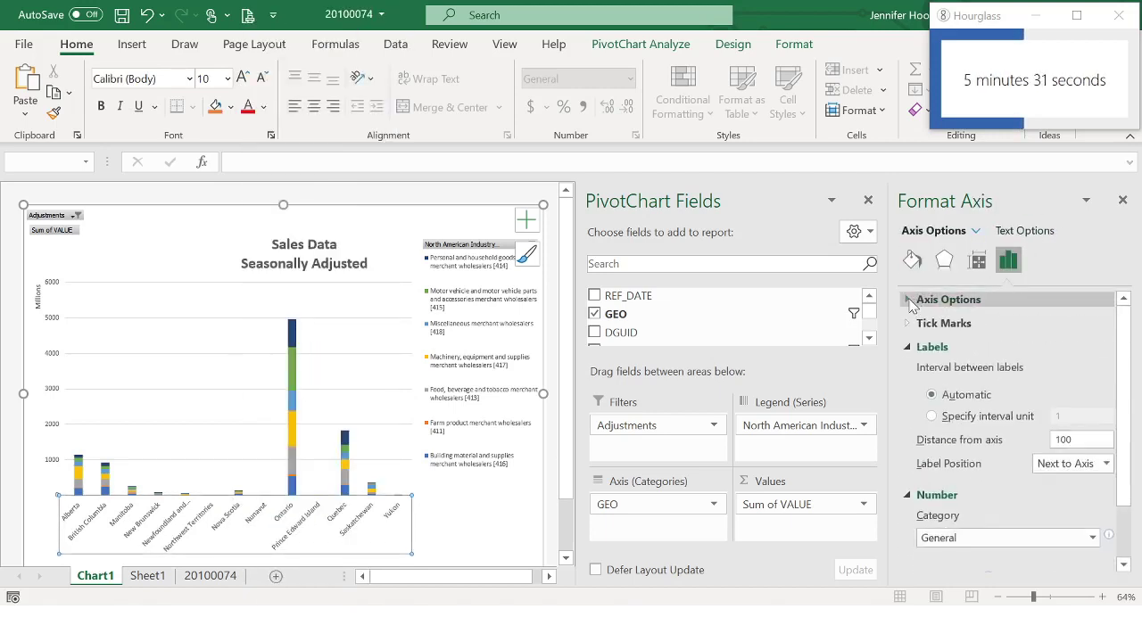
{"action": "scroll", "coordinate": [1020, 479], "scroll_direction": "down", "scroll_amount": 1}
{"action": "left_click", "coordinate": [911, 260]}
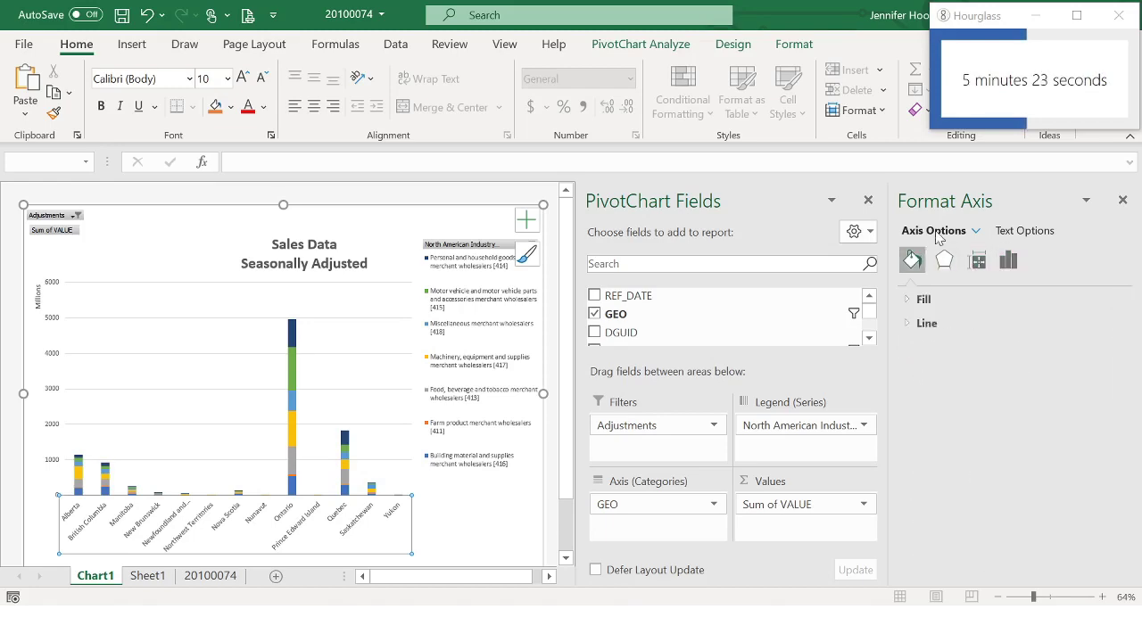
{"action": "left_click", "coordinate": [1123, 200]}
Try sorting the provinces from largest to smallest by the personal and household goods series and by the machinery, equipment and supplies series.
{"action": "right_click", "coordinate": [555, 343]}
{"action": "right_click", "coordinate": [414, 332]}
{"action": "left_click", "coordinate": [675, 368]}
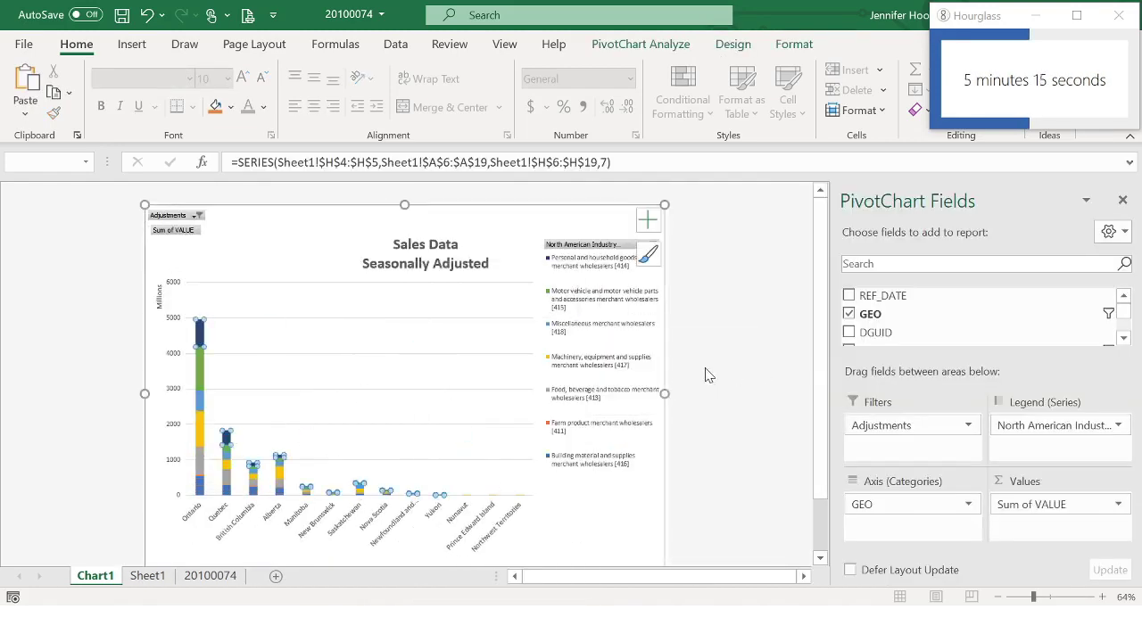
{"action": "left_click", "coordinate": [706, 375]}
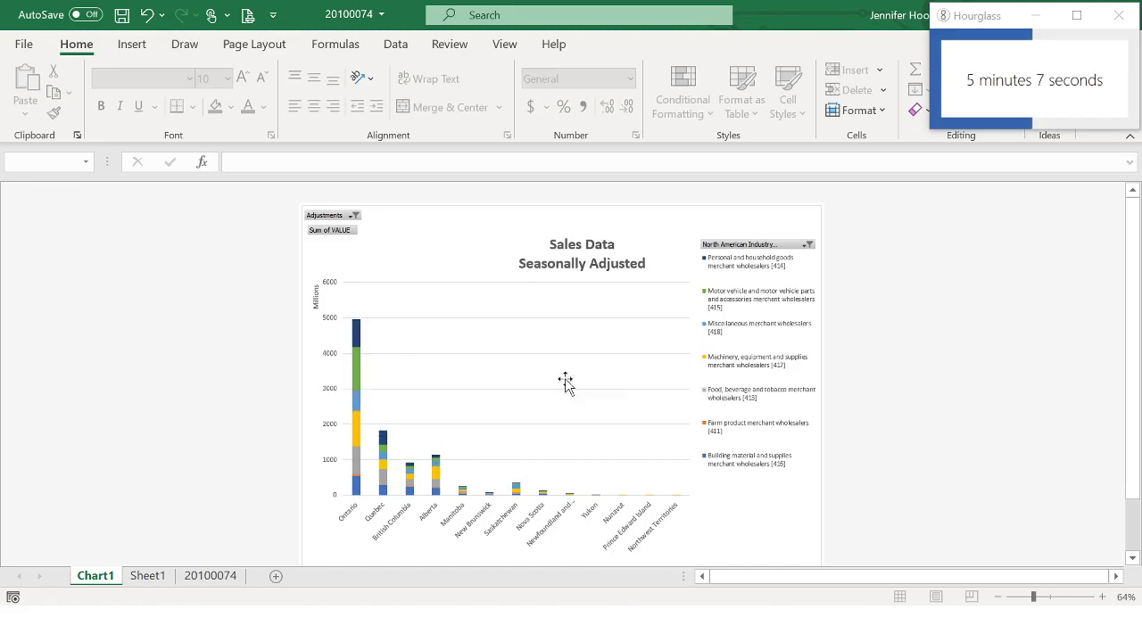
{"action": "right_click", "coordinate": [436, 473]}
{"action": "mouse_move", "coordinate": [607, 222]}
{"action": "left_click", "coordinate": [649, 249]}
Sort the provinces from largest to smallest by the motor vehicle and motor vehicle parts and accessories series.
{"action": "right_click", "coordinate": [397, 388]}
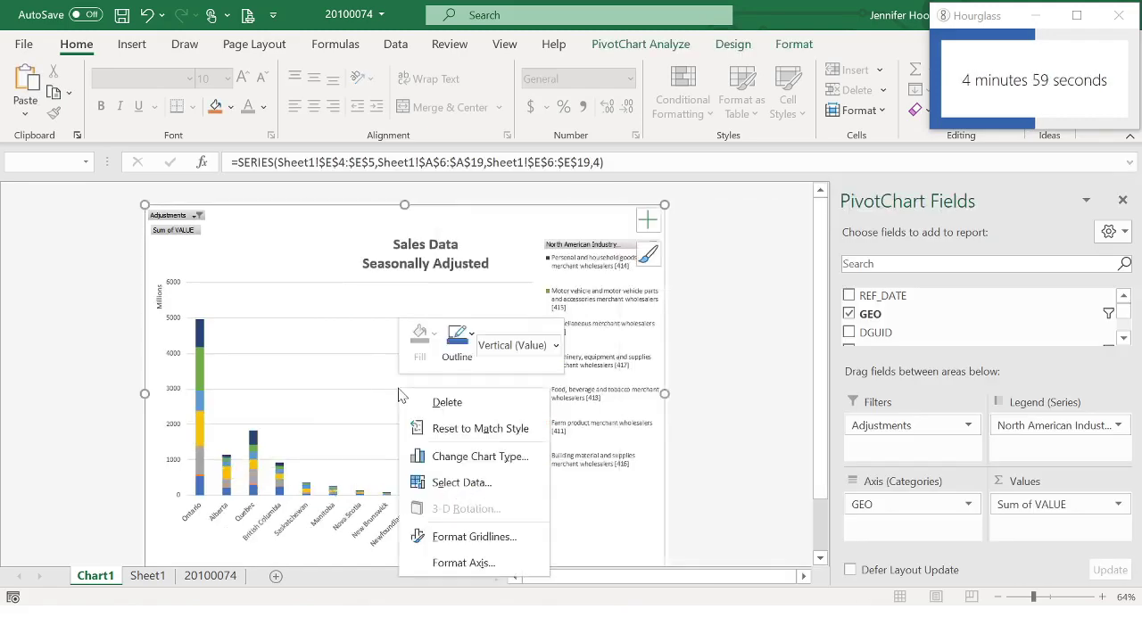
{"action": "right_click", "coordinate": [372, 373]}
{"action": "right_click", "coordinate": [200, 357]}
{"action": "mouse_move", "coordinate": [372, 101]}
{"action": "left_click", "coordinate": [455, 156]}
{"action": "left_click", "coordinate": [332, 281]}
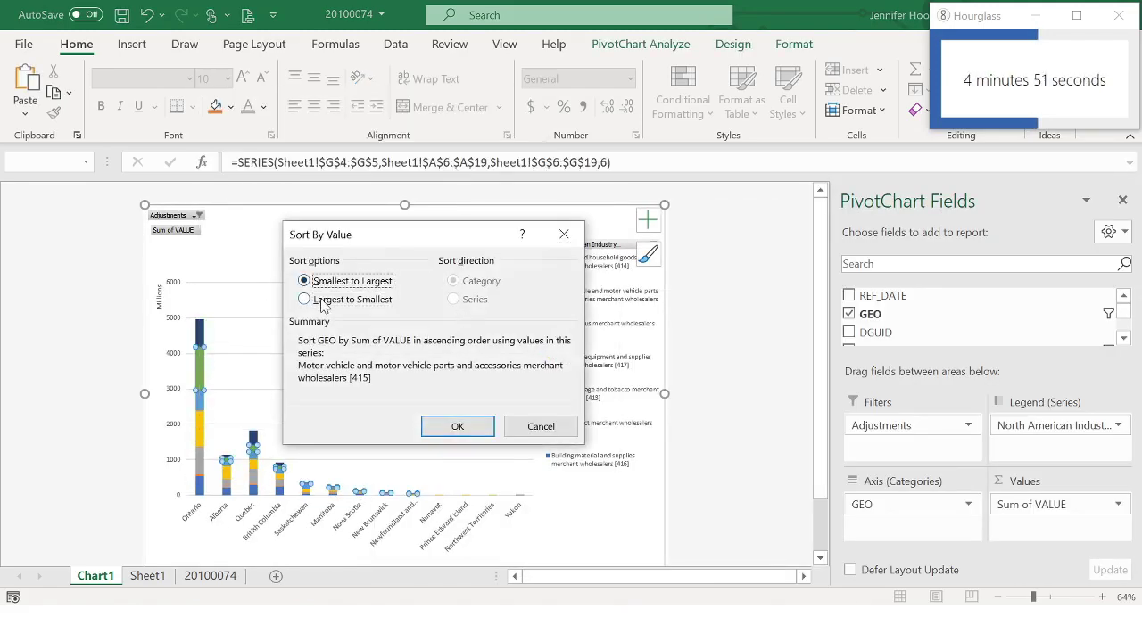
{"action": "left_click", "coordinate": [329, 300]}
{"action": "left_click", "coordinate": [456, 427]}
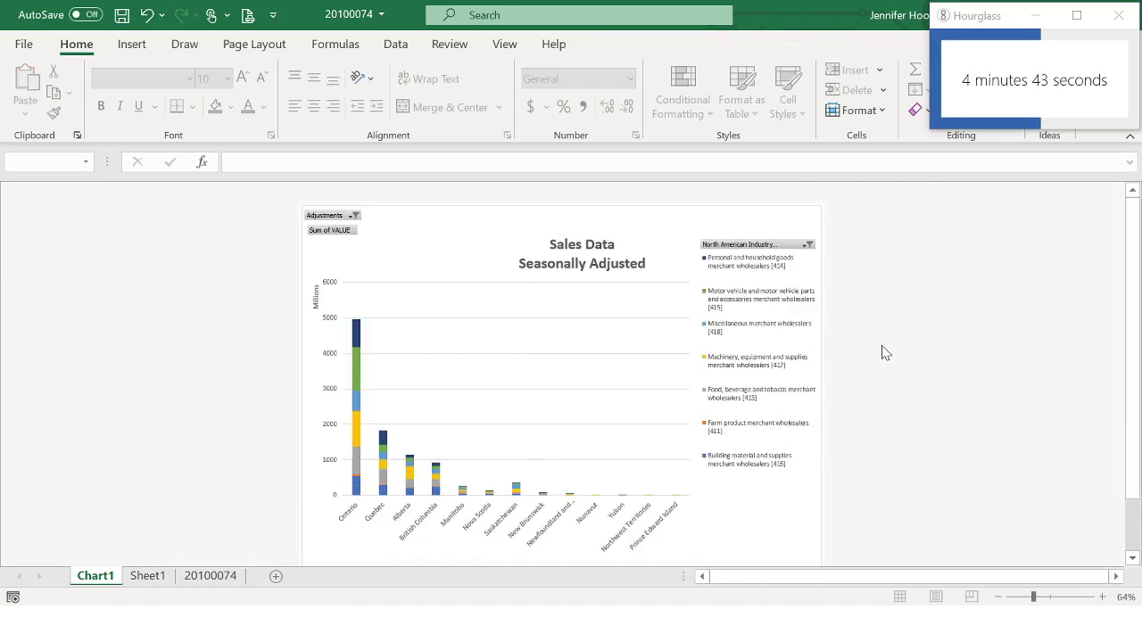
Shift the chart title slightly toward the value axis and add the REF_DATE field to the chart's report filters.
{"action": "left_click", "coordinate": [446, 240]}
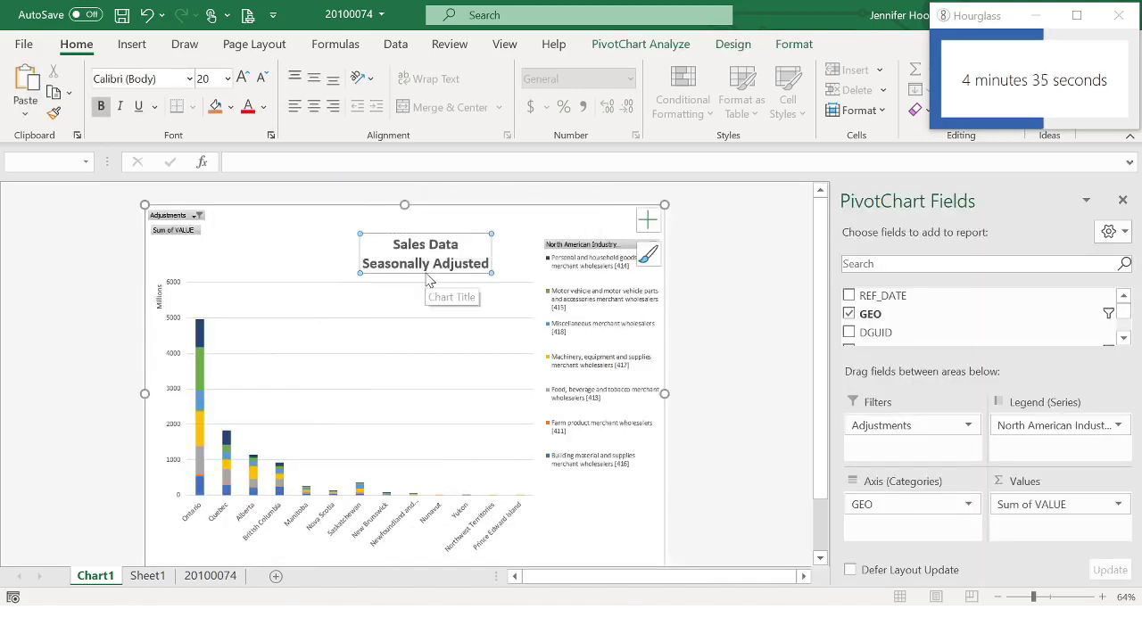
{"action": "left_click_drag", "start_coordinate": [431, 242], "coordinate": [398, 239]}
{"action": "left_click_drag", "start_coordinate": [867, 295], "coordinate": [881, 432]}
Allow multiple items in the REF_DATE filter and limit it to the months of 2019.
{"action": "left_click", "coordinate": [245, 217]}
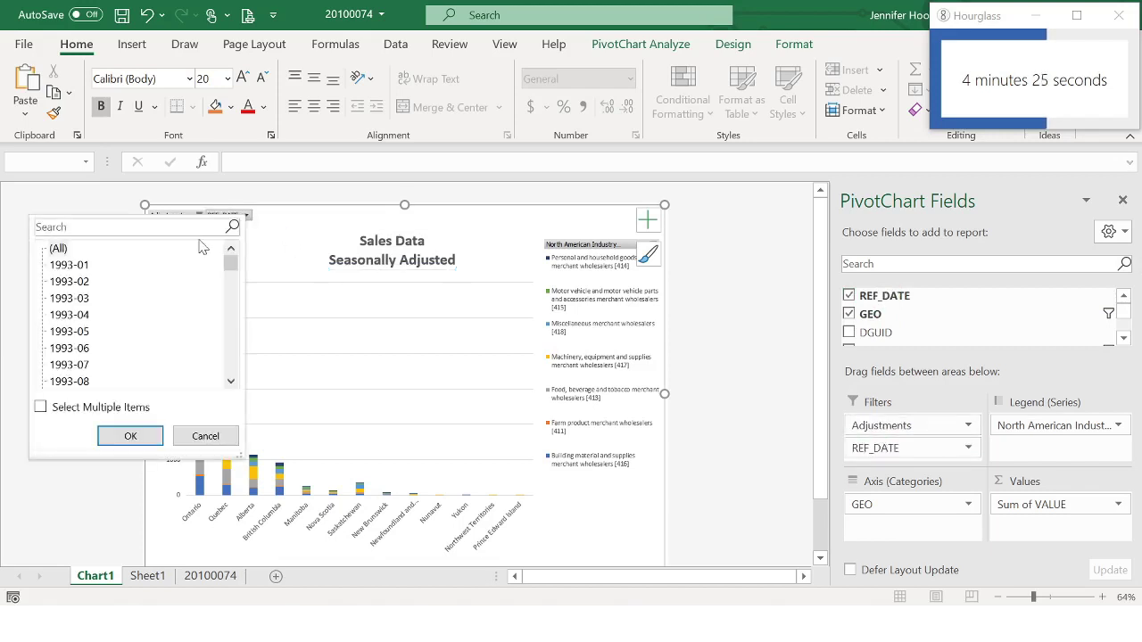
{"action": "left_click", "coordinate": [40, 407]}
{"action": "left_click", "coordinate": [53, 248]}
{"action": "type", "text": "2019"}
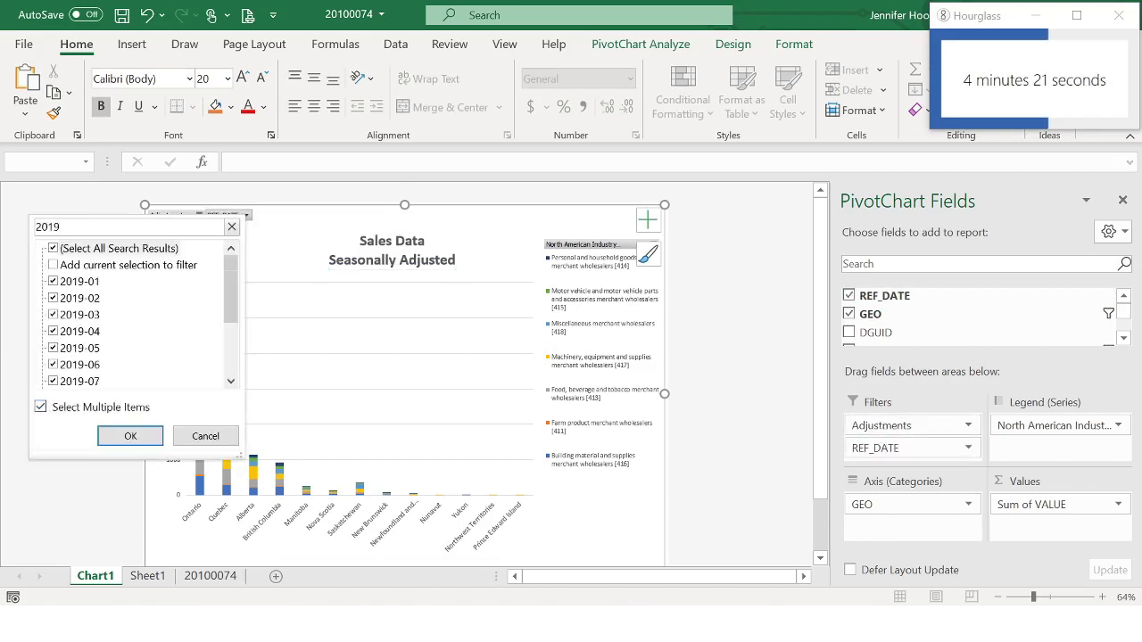
{"action": "left_click", "coordinate": [52, 265]}
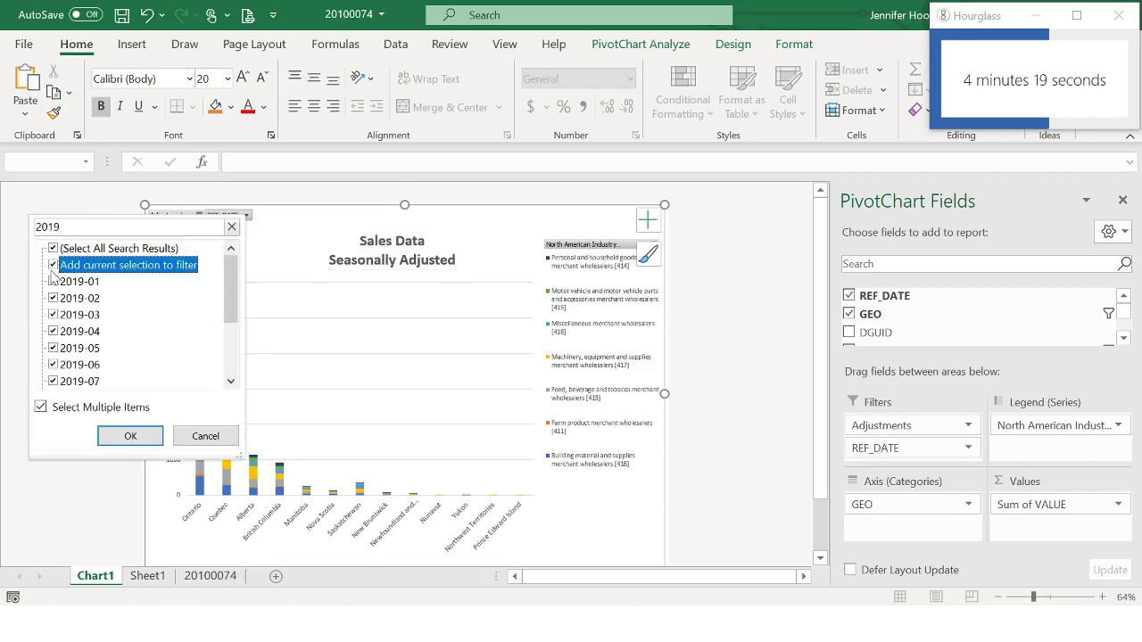
{"action": "left_click", "coordinate": [130, 436]}
Add the 2020 months to the current REF_DATE filter selection and check the filter's list of selected dates.
{"action": "left_click", "coordinate": [251, 215]}
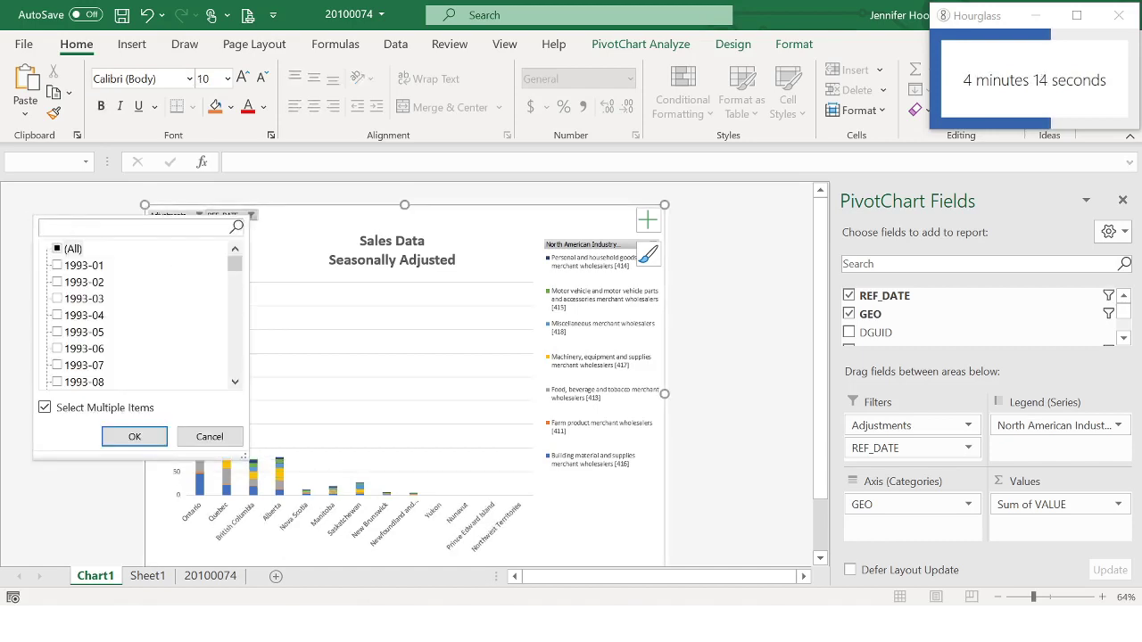
{"action": "type", "text": "2020"}
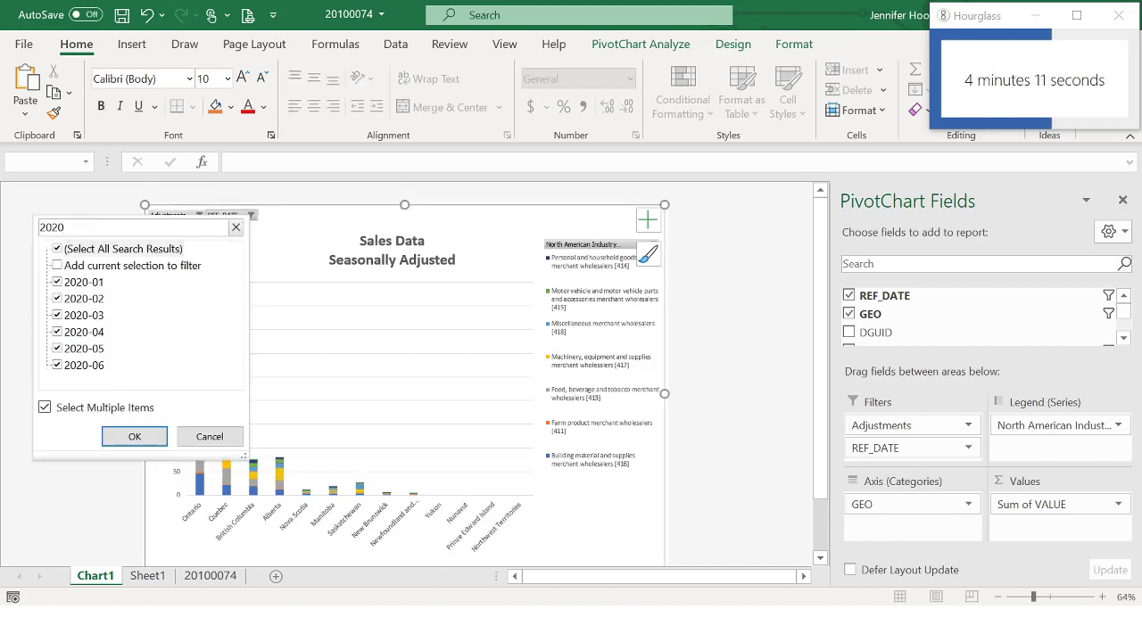
{"action": "left_click", "coordinate": [58, 267]}
{"action": "left_click", "coordinate": [130, 435]}
{"action": "left_click", "coordinate": [250, 215]}
{"action": "left_click_drag", "start_coordinate": [237, 265], "coordinate": [239, 366]}
{"action": "left_click", "coordinate": [136, 440]}
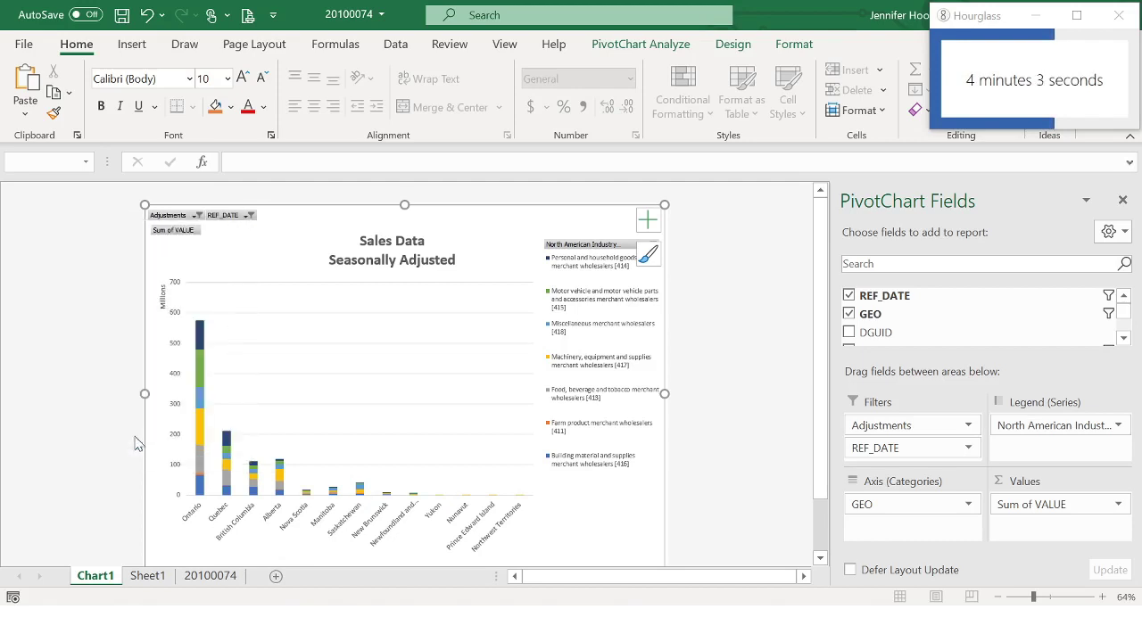
Add "2019 - 2020" in front of "Sales Data" in the chart title.
{"action": "left_click", "coordinate": [366, 241]}
{"action": "left_click", "coordinate": [366, 241]}
{"action": "type", "text": "2019 - 2020"}
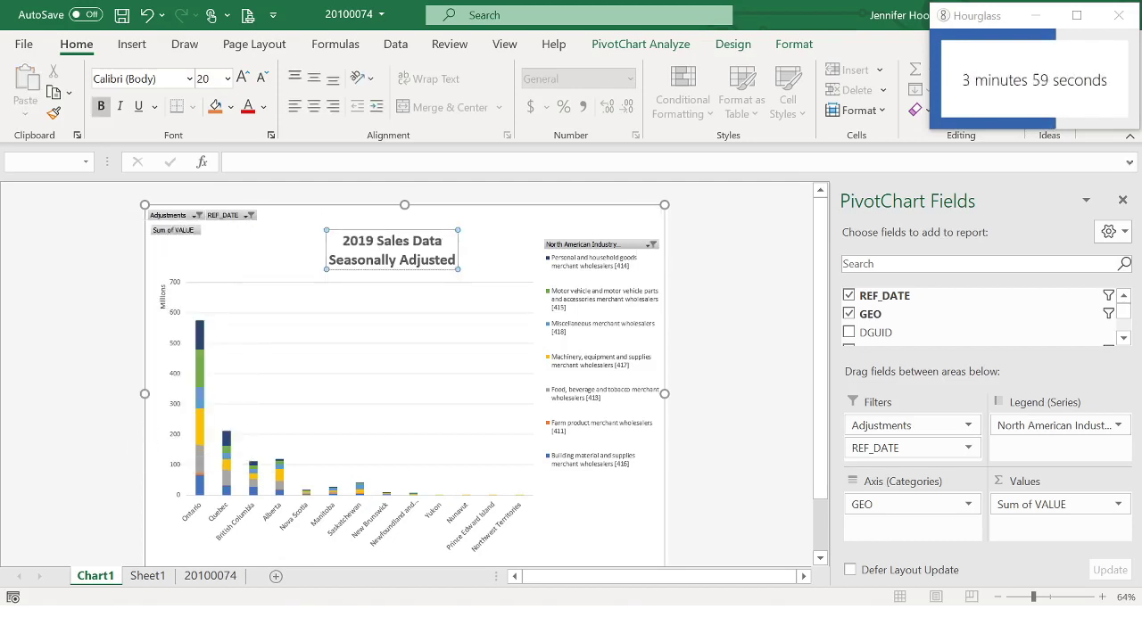
{"action": "left_click", "coordinate": [781, 294]}
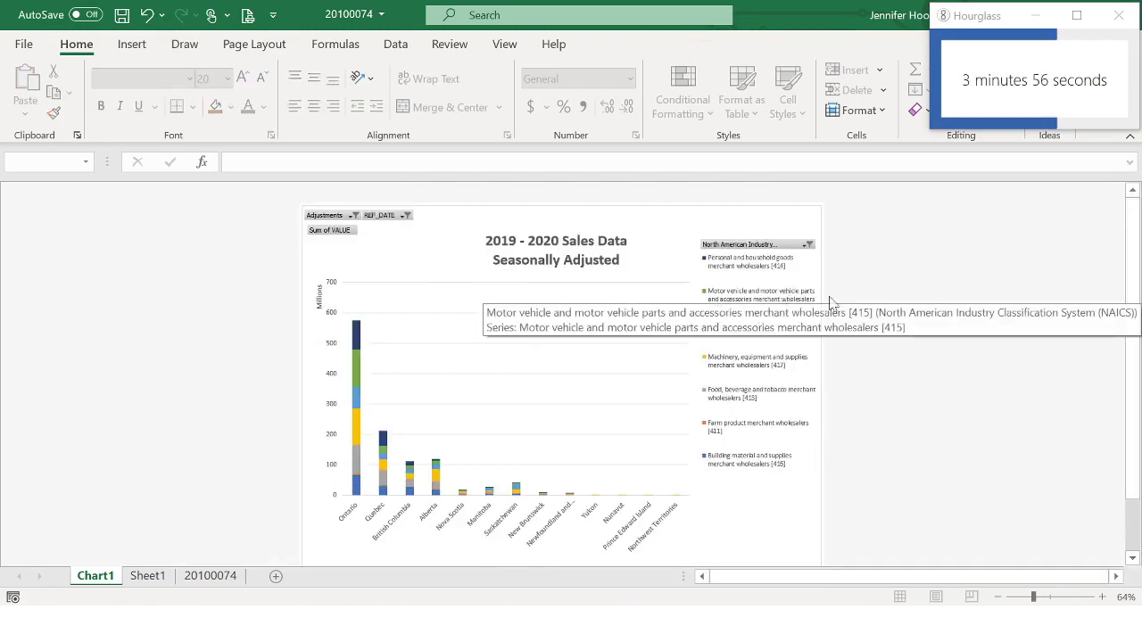
Insert a PivotChart based on the 20100074 sheet's data on a new worksheet.
{"action": "left_click", "coordinate": [192, 582]}
{"action": "left_click", "coordinate": [133, 45]}
{"action": "left_click", "coordinate": [617, 82]}
{"action": "left_click", "coordinate": [490, 478]}
Add GEO as a report filter of the new pivot table and limit it to Canada.
{"action": "left_click_drag", "start_coordinate": [870, 314], "coordinate": [912, 426]}
{"action": "left_click", "coordinate": [86, 207]}
{"action": "left_click", "coordinate": [41, 299]}
{"action": "left_click", "coordinate": [101, 437]}
Use the North American Industry Classification System (NAICS) field as rows and sum the VALUE field.
{"action": "left_click", "coordinate": [1124, 338]}
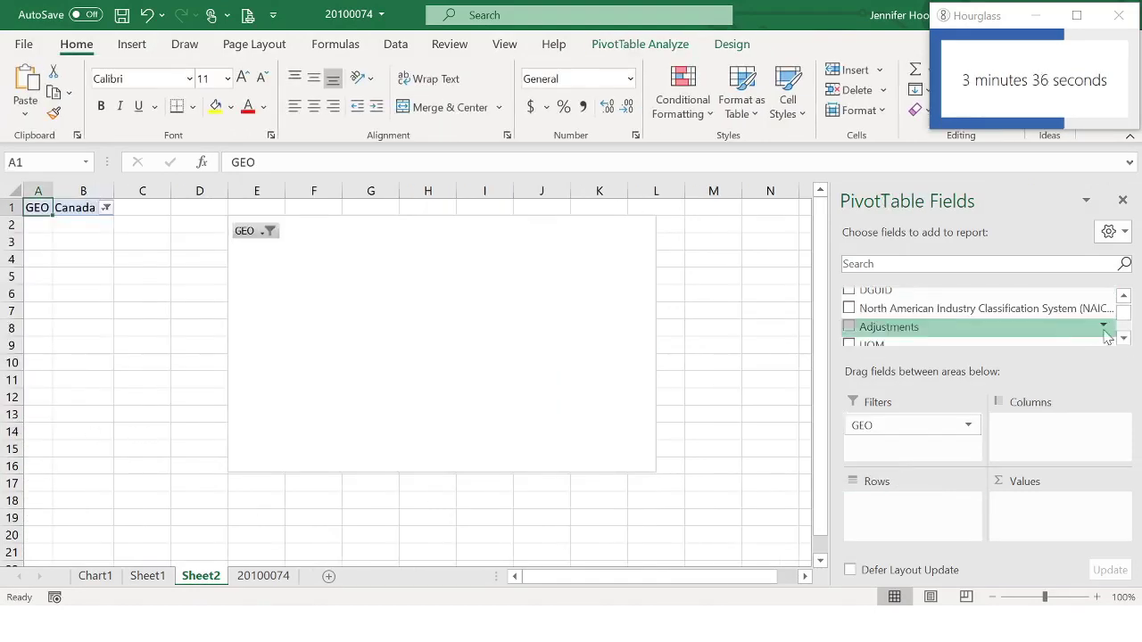
{"action": "left_click_drag", "start_coordinate": [999, 309], "coordinate": [1028, 443]}
{"action": "left_click_drag", "start_coordinate": [1043, 426], "coordinate": [919, 504]}
{"action": "scroll", "coordinate": [892, 312], "scroll_direction": "down", "scroll_amount": 3}
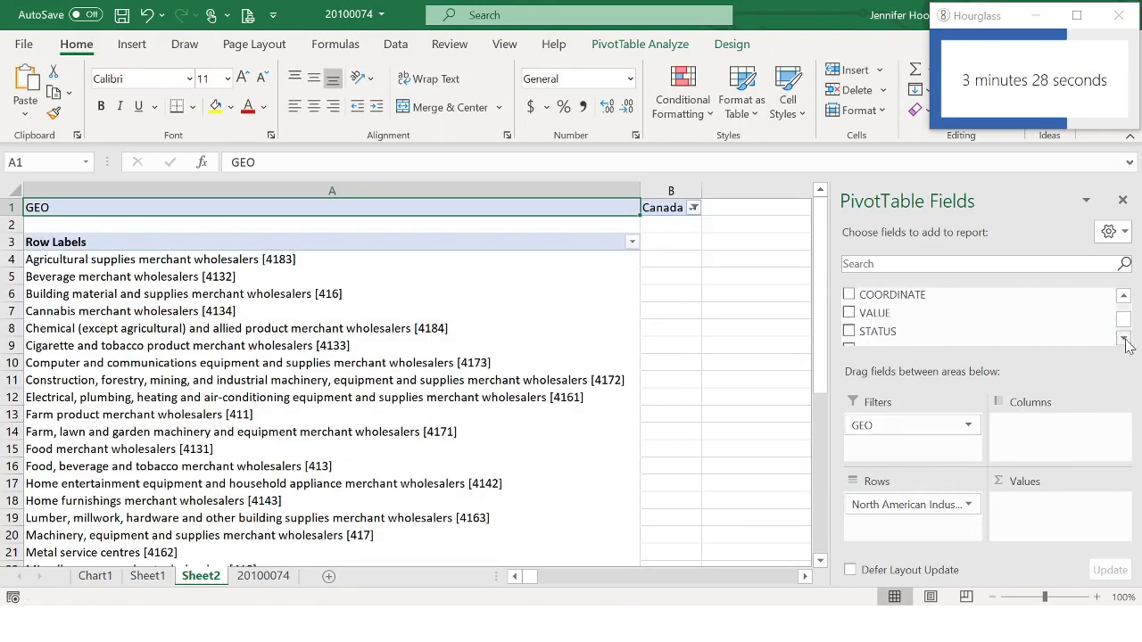
{"action": "left_click_drag", "start_coordinate": [872, 313], "coordinate": [910, 446]}
Add Adjustments as a report filter and limit it to Seasonally adjusted.
{"action": "scroll", "coordinate": [892, 312], "scroll_direction": "up", "scroll_amount": 2}
{"action": "left_click", "coordinate": [711, 224]}
{"action": "left_click", "coordinate": [559, 295]}
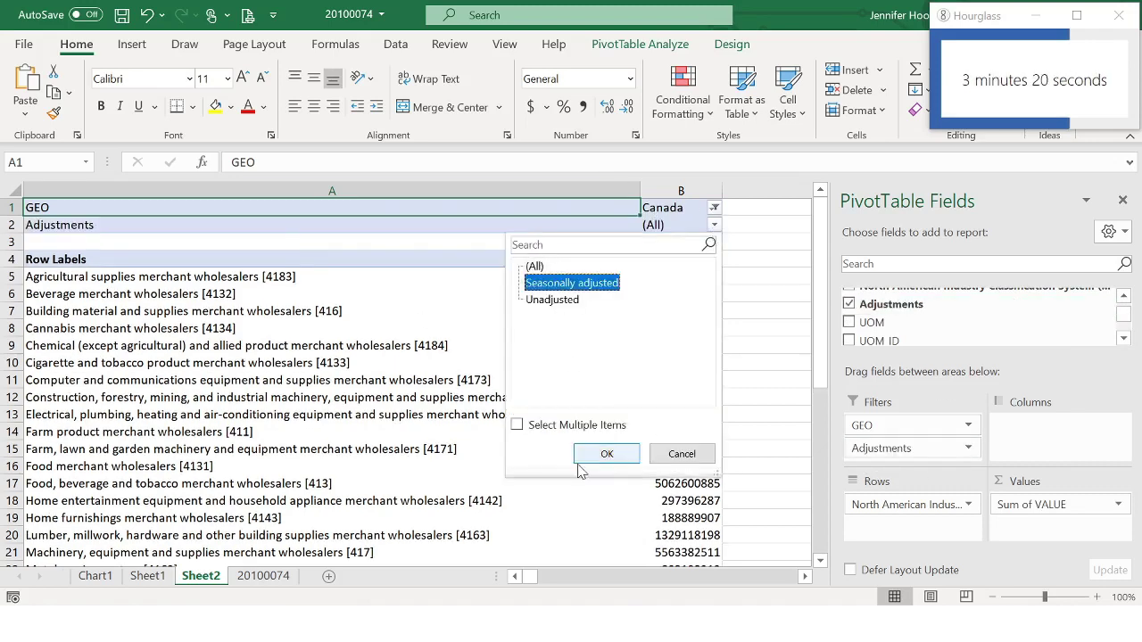
{"action": "left_click", "coordinate": [604, 454]}
Move the PivotChart from Sheet2 to a new chart sheet, Chart2.
{"action": "left_click_drag", "start_coordinate": [526, 577], "coordinate": [540, 582]}
{"action": "key", "text": "alt+F1"}
{"action": "right_click", "coordinate": [513, 375]}
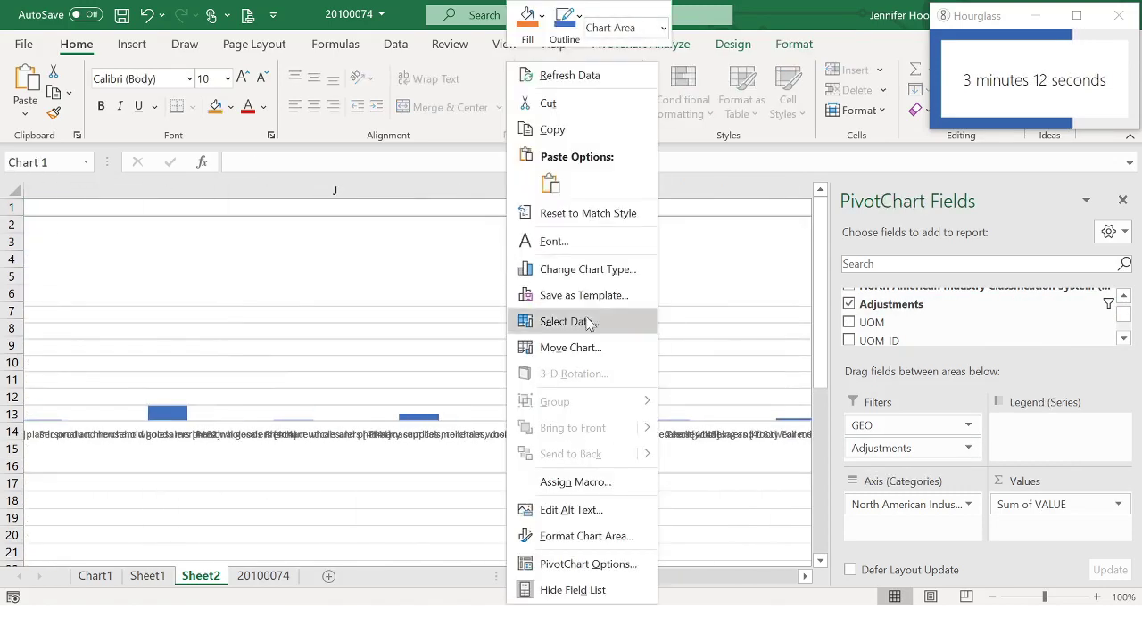
{"action": "left_click", "coordinate": [547, 298]}
{"action": "left_click", "coordinate": [420, 313]}
{"action": "left_click", "coordinate": [675, 408]}
Move the NAICS field from the chart's axis to its report filters.
{"action": "scroll", "coordinate": [982, 328], "scroll_direction": "up", "scroll_amount": 3}
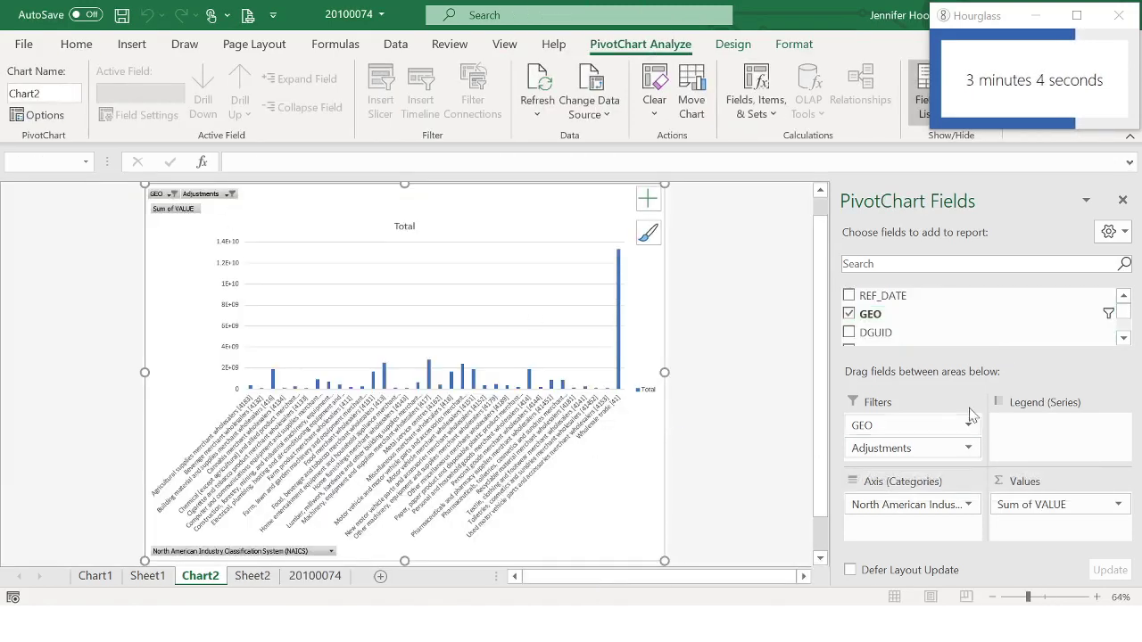
{"action": "left_click", "coordinate": [969, 507]}
{"action": "left_click", "coordinate": [1035, 372]}
{"action": "left_click_drag", "start_coordinate": [1125, 313], "coordinate": [1125, 320]}
{"action": "left_click_drag", "start_coordinate": [907, 504], "coordinate": [937, 453]}
Allow multiple NAICS filter items, clear all, and select the Building material [416], Farm product [411] and Food, beverage and tobacco [413] wholesalers.
{"action": "left_click", "coordinate": [419, 193]}
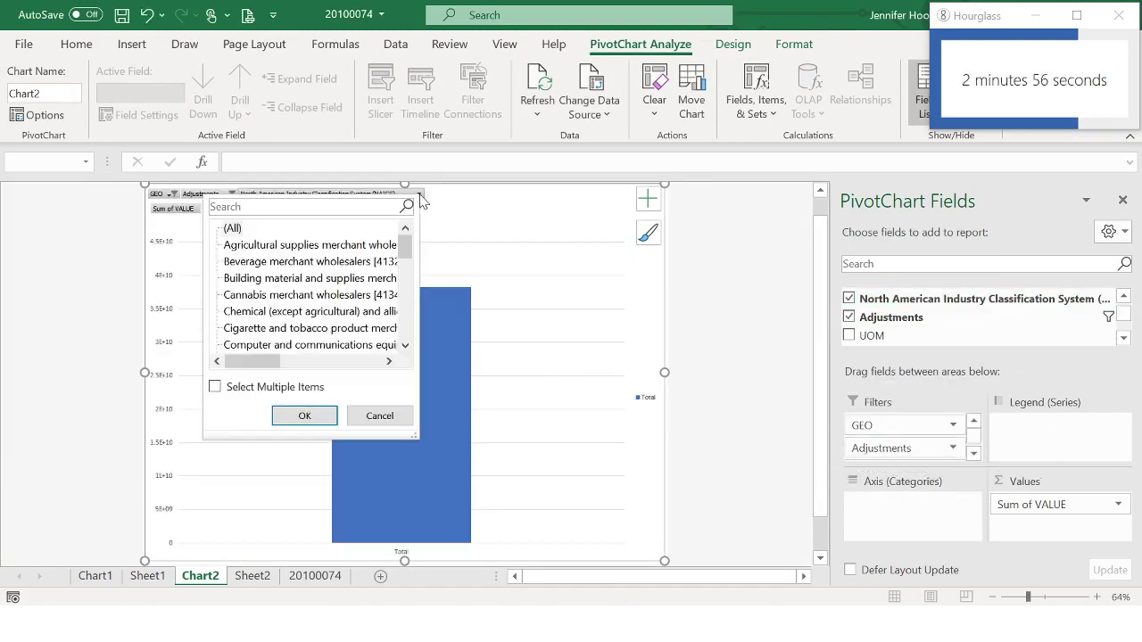
{"action": "left_click", "coordinate": [214, 388]}
{"action": "left_click_drag", "start_coordinate": [418, 441], "coordinate": [769, 535]}
{"action": "left_click", "coordinate": [227, 227]}
{"action": "left_click", "coordinate": [226, 278]}
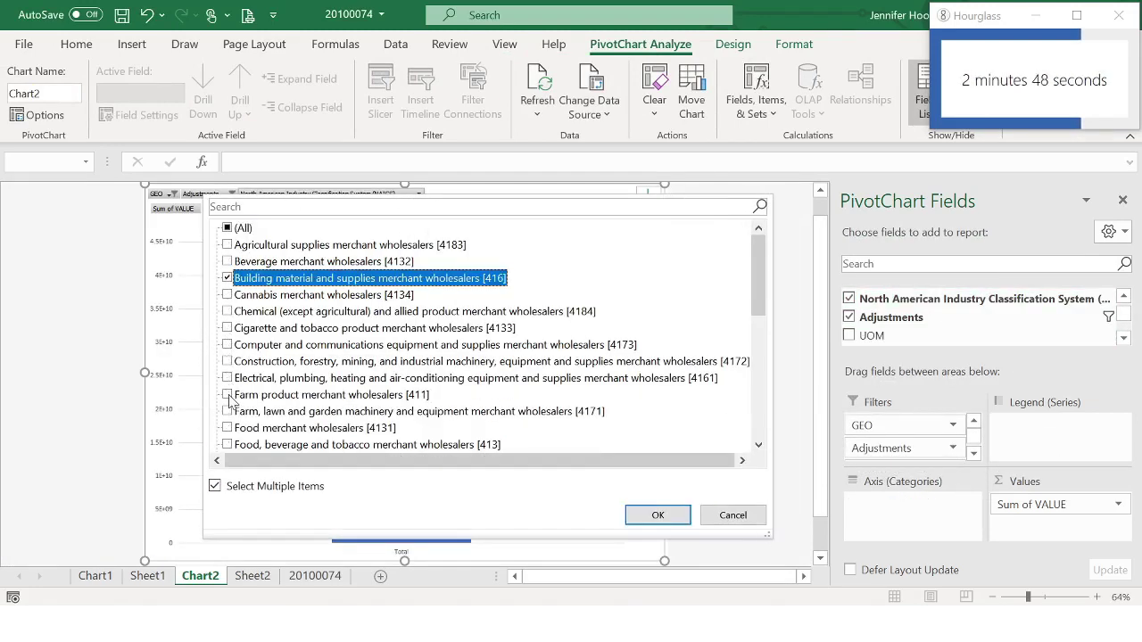
{"action": "left_click", "coordinate": [228, 395]}
{"action": "left_click_drag", "start_coordinate": [756, 280], "coordinate": [756, 353]}
{"action": "left_click", "coordinate": [227, 227]}
Add the Machinery [417], Miscellaneous [418], Motor vehicle and parts [415] and Personal and household goods [414] wholesalers to the NAICS filter and apply it.
{"action": "left_click", "coordinate": [227, 294]}
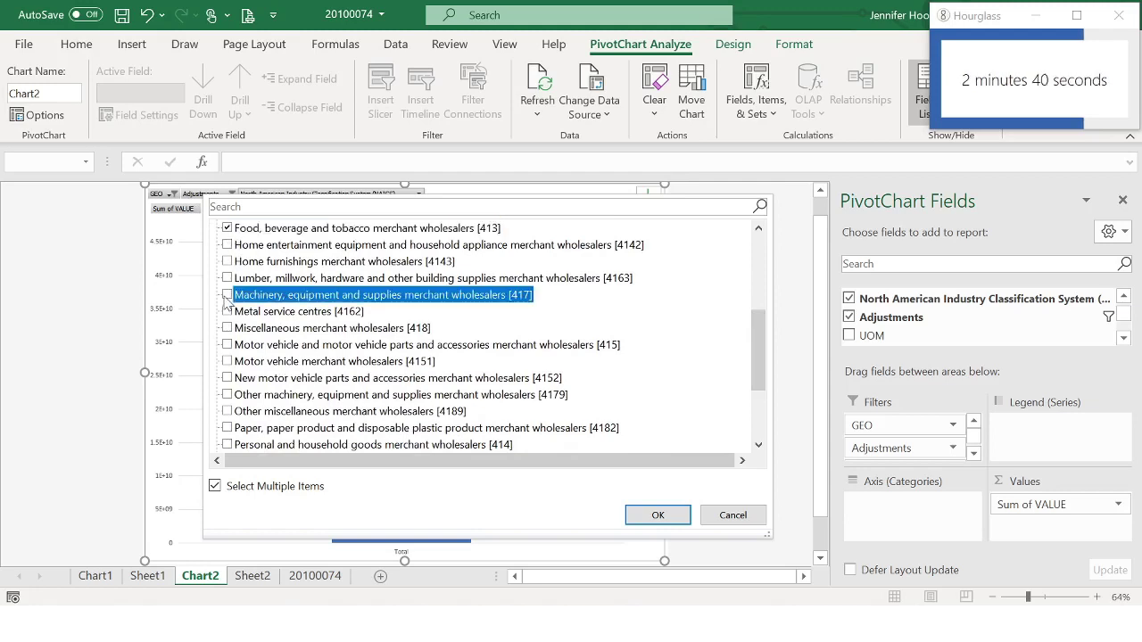
{"action": "left_click", "coordinate": [227, 327]}
{"action": "left_click", "coordinate": [227, 344]}
{"action": "left_click", "coordinate": [227, 444]}
{"action": "scroll", "coordinate": [440, 346], "scroll_direction": "down", "scroll_amount": 3}
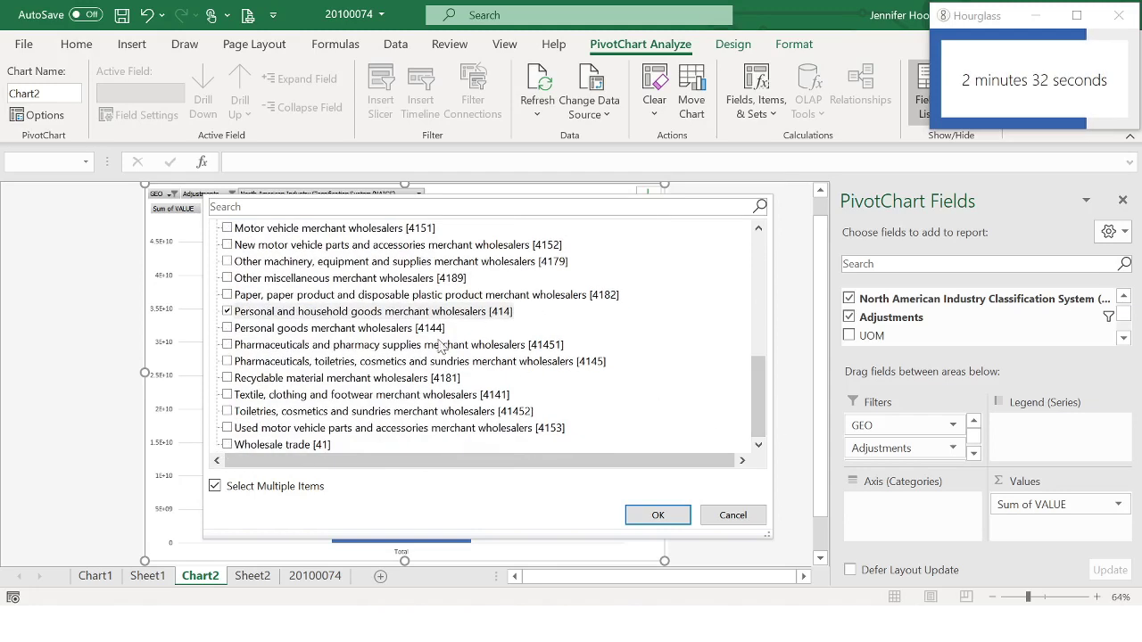
{"action": "left_click_drag", "start_coordinate": [757, 376], "coordinate": [755, 256]}
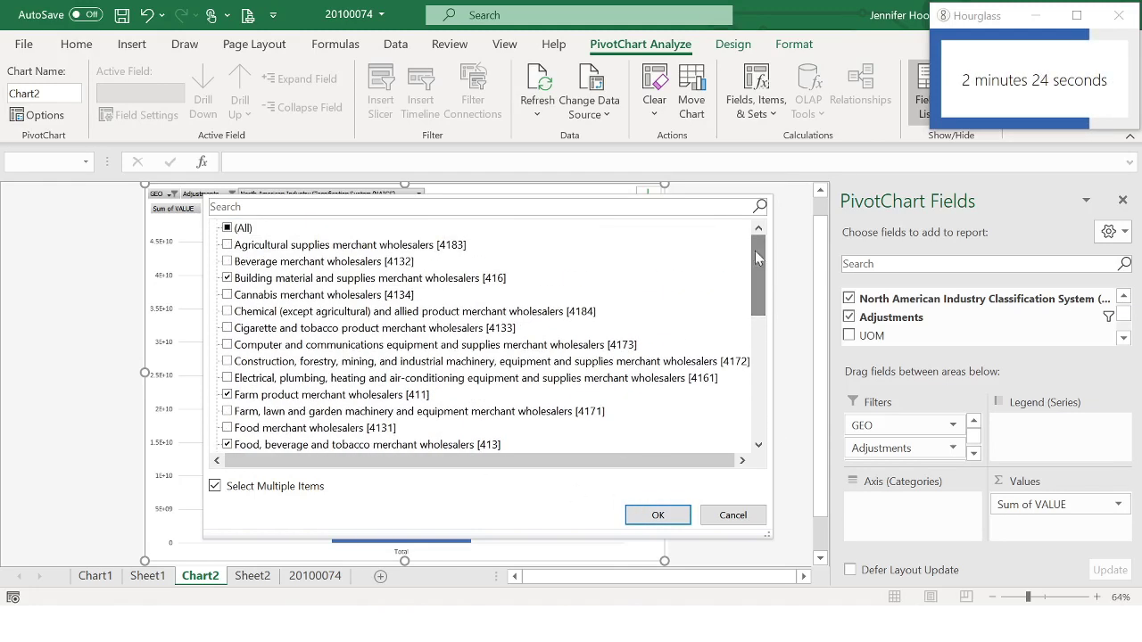
{"action": "left_click", "coordinate": [657, 514]}
Return the NAICS field to the chart's axis and sort the columns from largest to smallest.
{"action": "left_click_drag", "start_coordinate": [977, 298], "coordinate": [901, 504]}
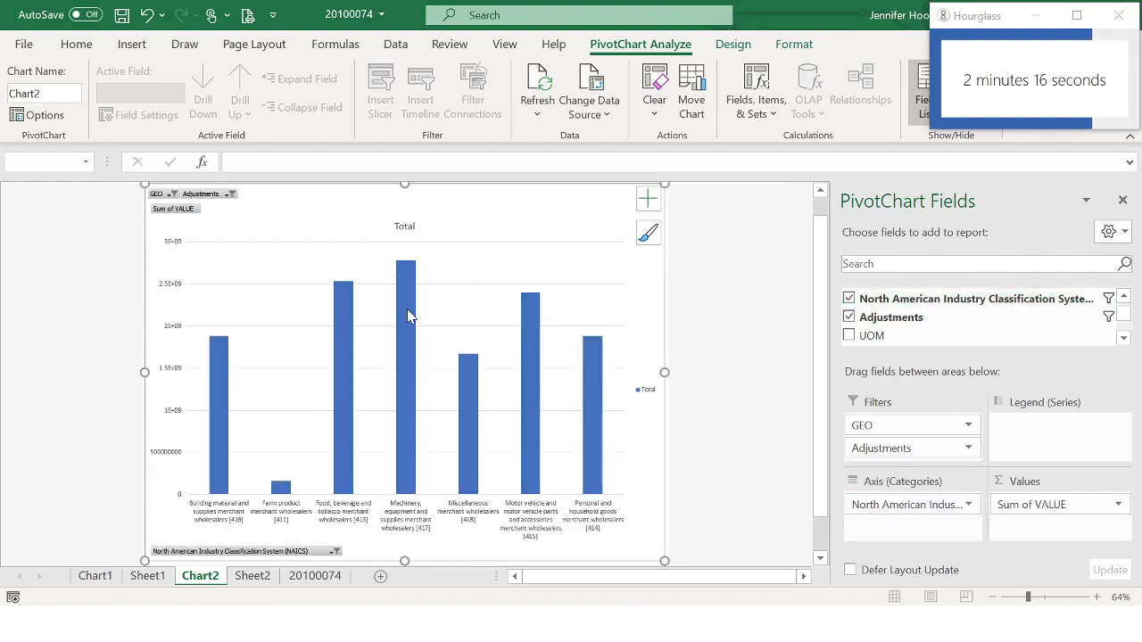
{"action": "left_click", "coordinate": [665, 346]}
Add REF_DATE to Chart2's report filters, allow multiple items and limit it to the 2019 months.
{"action": "scroll", "coordinate": [977, 316], "scroll_direction": "up", "scroll_amount": 2}
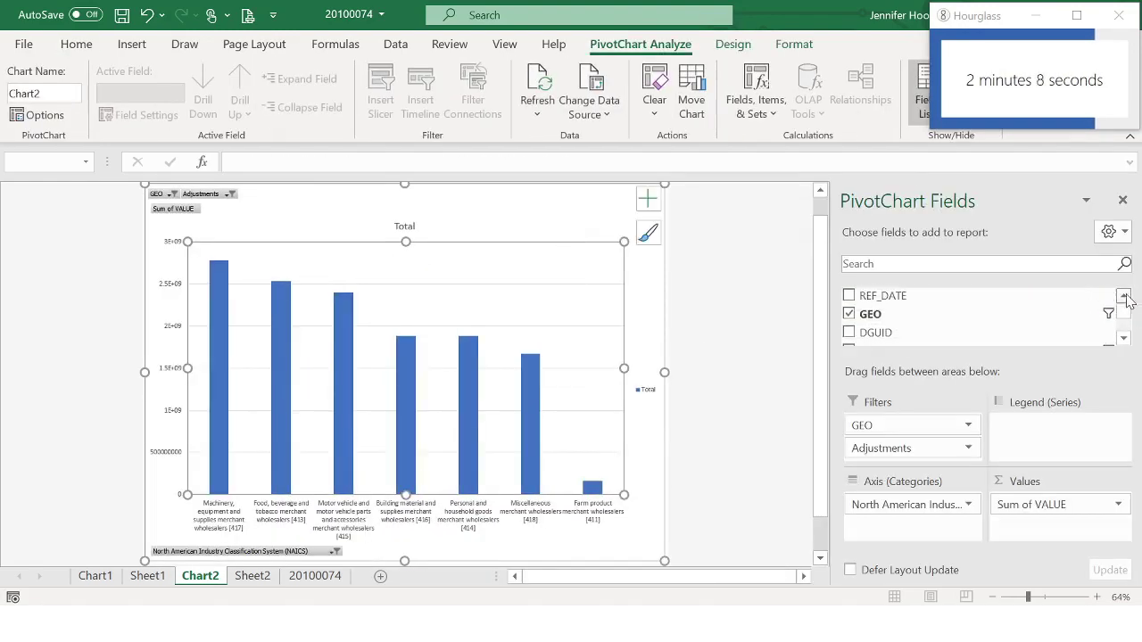
{"action": "left_click_drag", "start_coordinate": [883, 295], "coordinate": [919, 464]}
{"action": "left_click", "coordinate": [280, 194]}
{"action": "left_click", "coordinate": [73, 387]}
{"action": "left_click", "coordinate": [82, 207]}
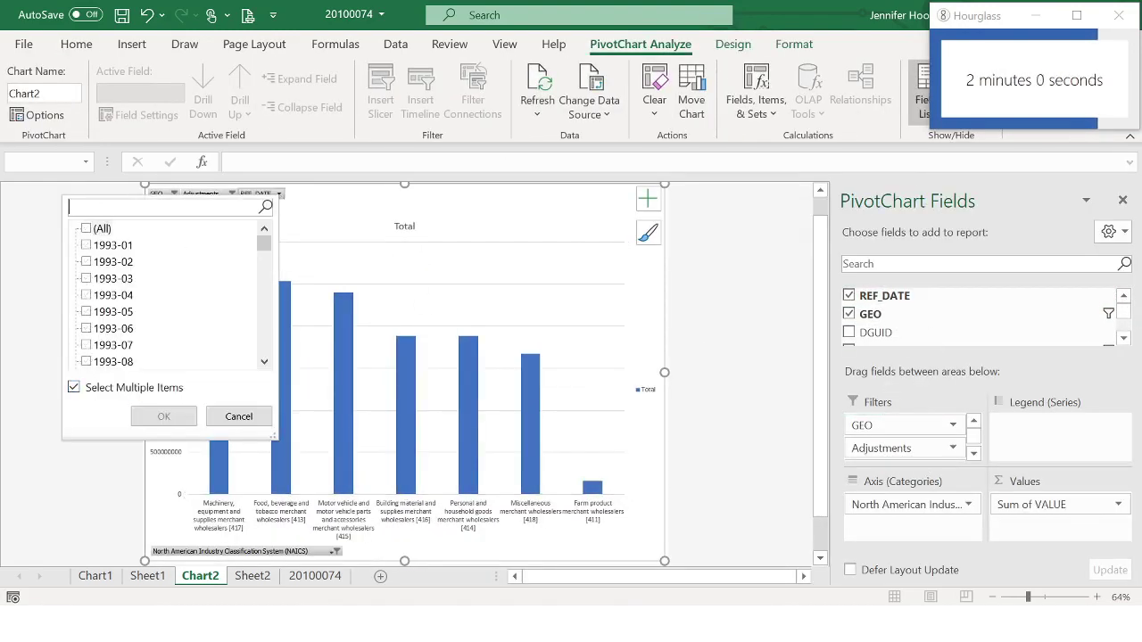
{"action": "type", "text": "2019"}
{"action": "left_click", "coordinate": [163, 416]}
Add the 2020 months to Chart2's current REF_DATE filter selection.
{"action": "left_click", "coordinate": [280, 194]}
{"action": "left_click", "coordinate": [89, 210]}
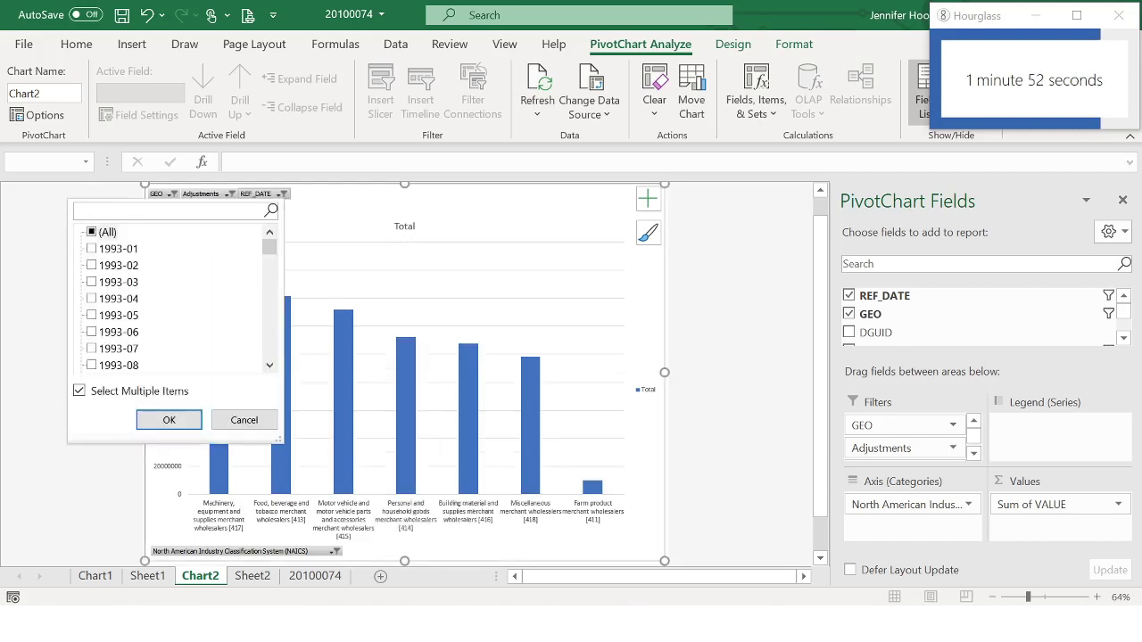
{"action": "type", "text": "2020"}
{"action": "left_click", "coordinate": [161, 420]}
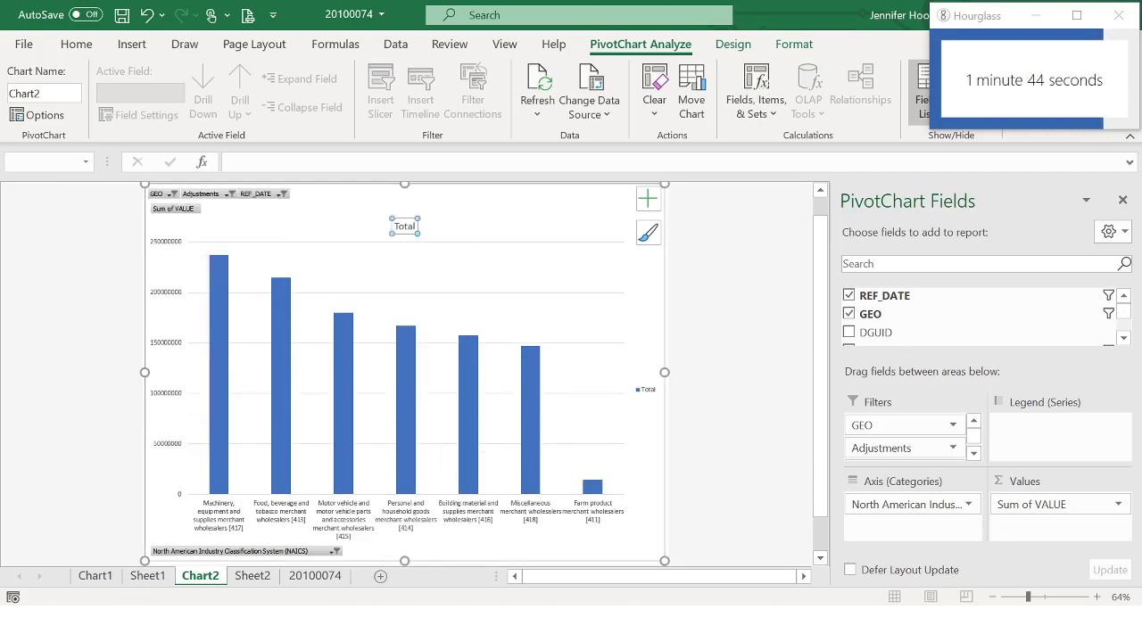
Title the chart "2019-2020 Canada Sales by NAICS Category Seasonally Adjusted".
{"action": "type", "text": "2019-2020 Sales"}
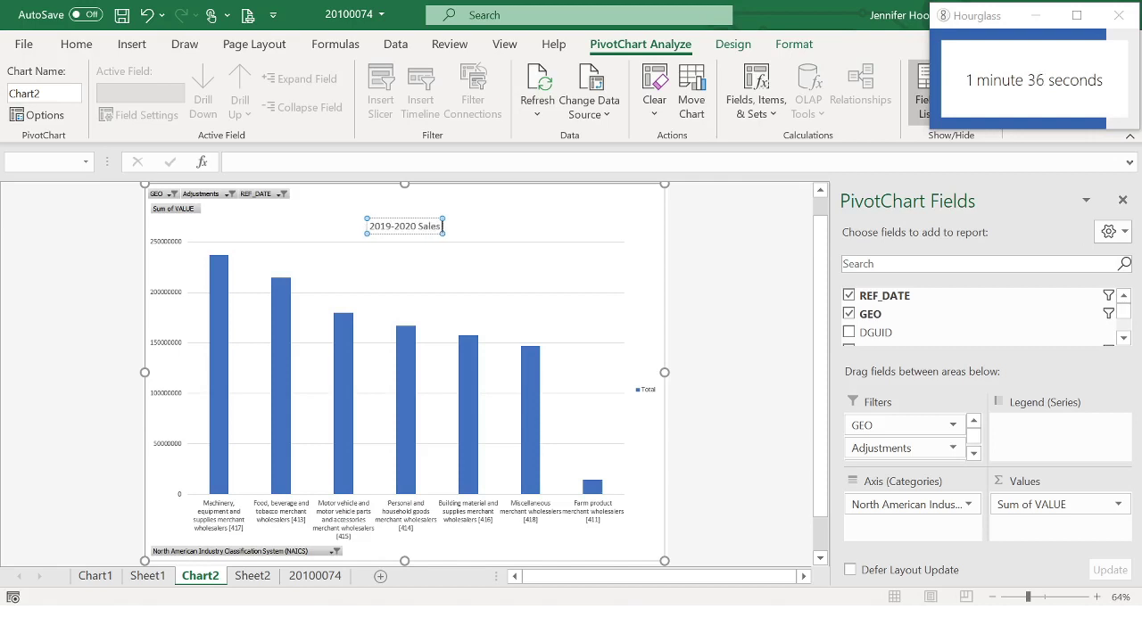
{"action": "type", "text": " by NA"}
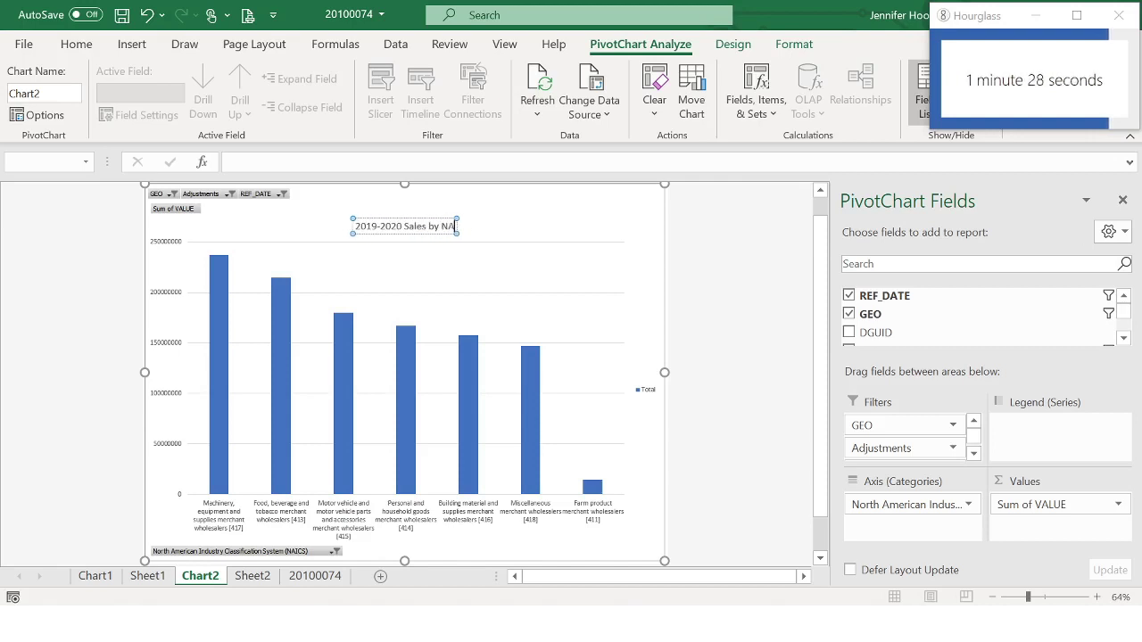
{"action": "type", "text": "ICS Category Seasonally Adjusted"}
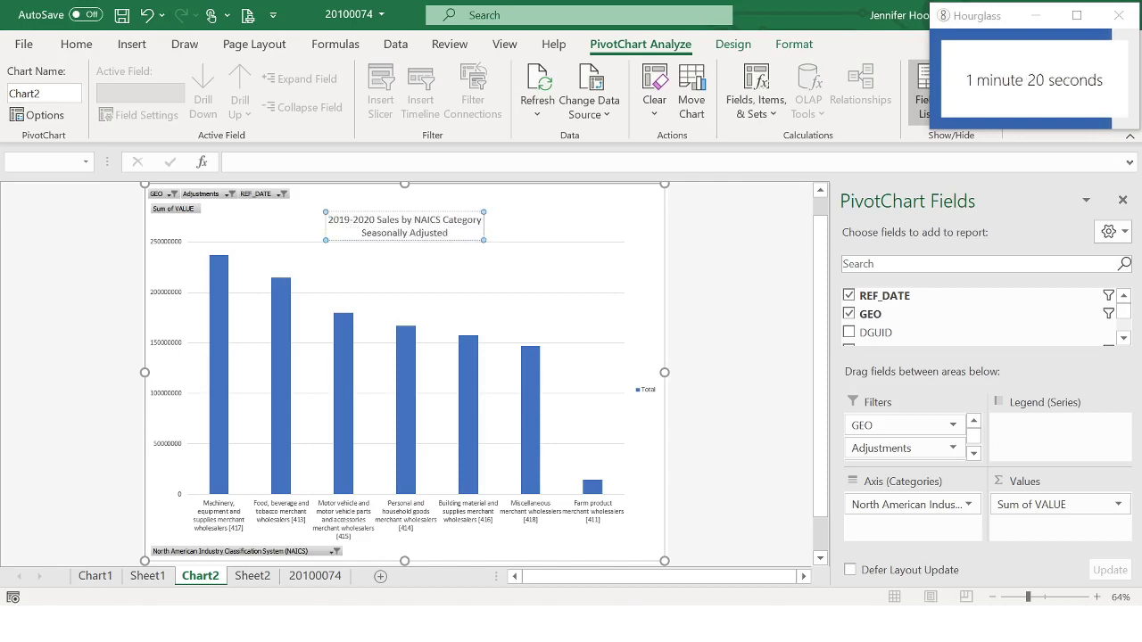
{"action": "type", "text": " Canada"}
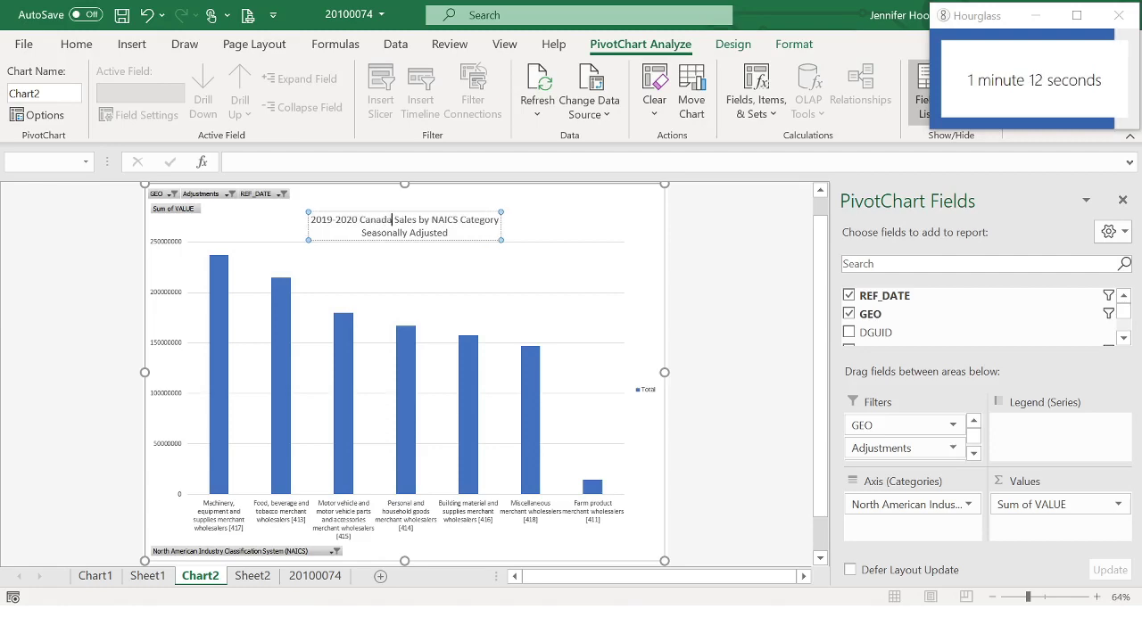
Make the Chart2 title bold with a font size of 20 and compare it with Chart1's title.
{"action": "left_click", "coordinate": [405, 239]}
{"action": "left_click", "coordinate": [76, 44]}
{"action": "left_click", "coordinate": [100, 106]}
{"action": "left_click", "coordinate": [242, 80]}
{"action": "left_click", "coordinate": [241, 81]}
{"action": "left_click", "coordinate": [242, 80]}
{"action": "left_click", "coordinate": [96, 577]}
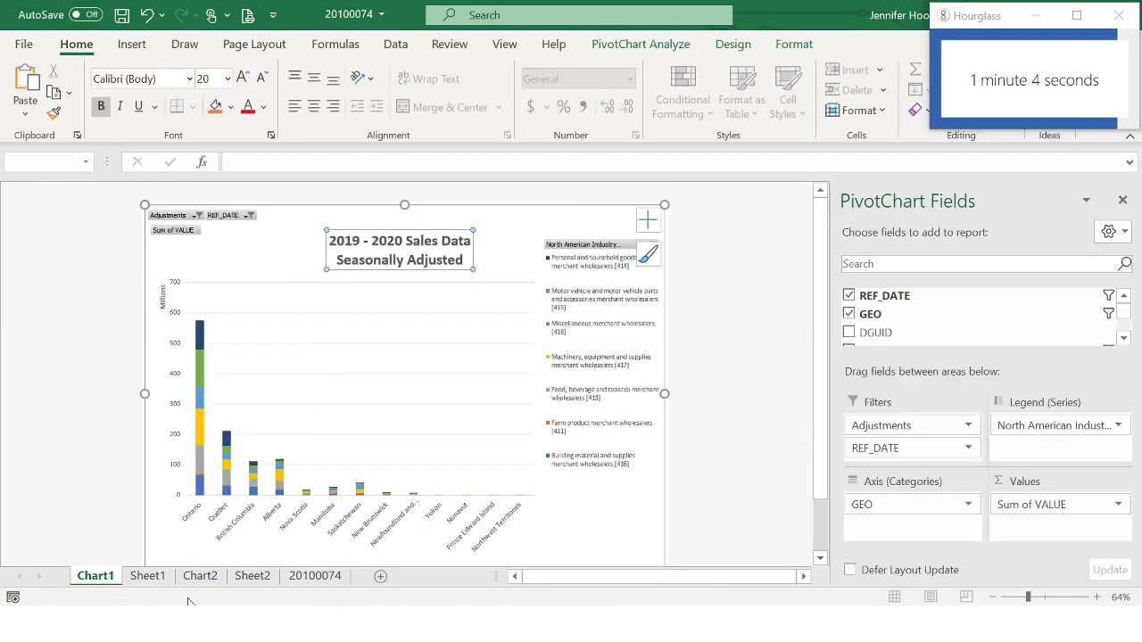
{"action": "left_click", "coordinate": [198, 577]}
{"action": "left_click", "coordinate": [752, 336]}
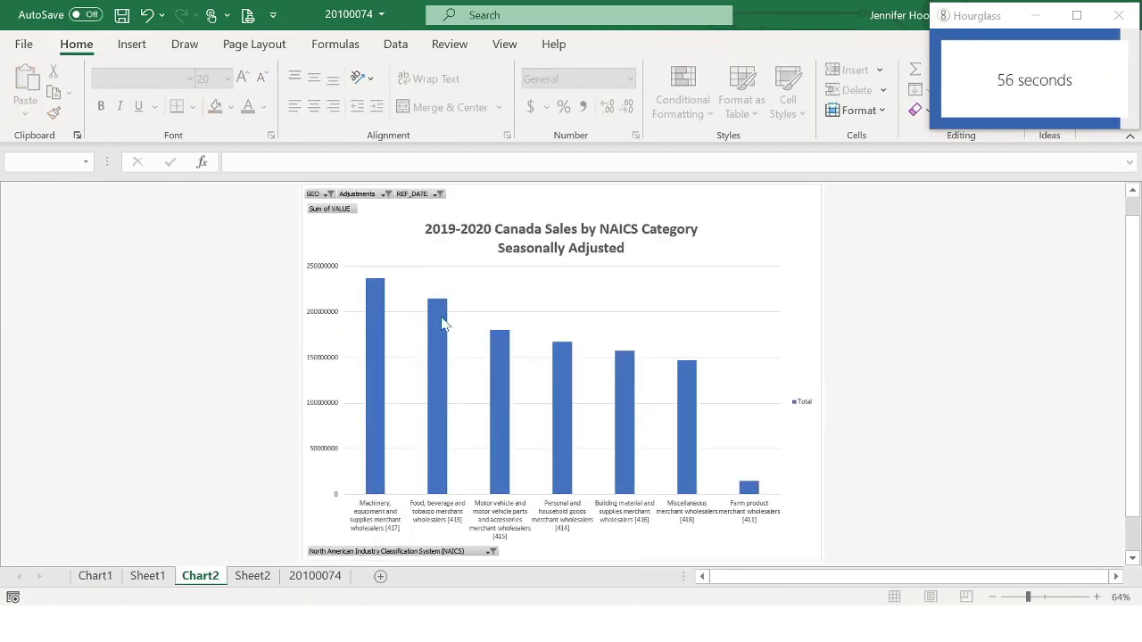
Try to adjust the formatting of Chart2's vertical value axis.
{"action": "left_click", "coordinate": [444, 324]}
{"action": "double_click", "coordinate": [50, 318]}
{"action": "left_click", "coordinate": [45, 316]}
{"action": "left_click", "coordinate": [976, 232]}
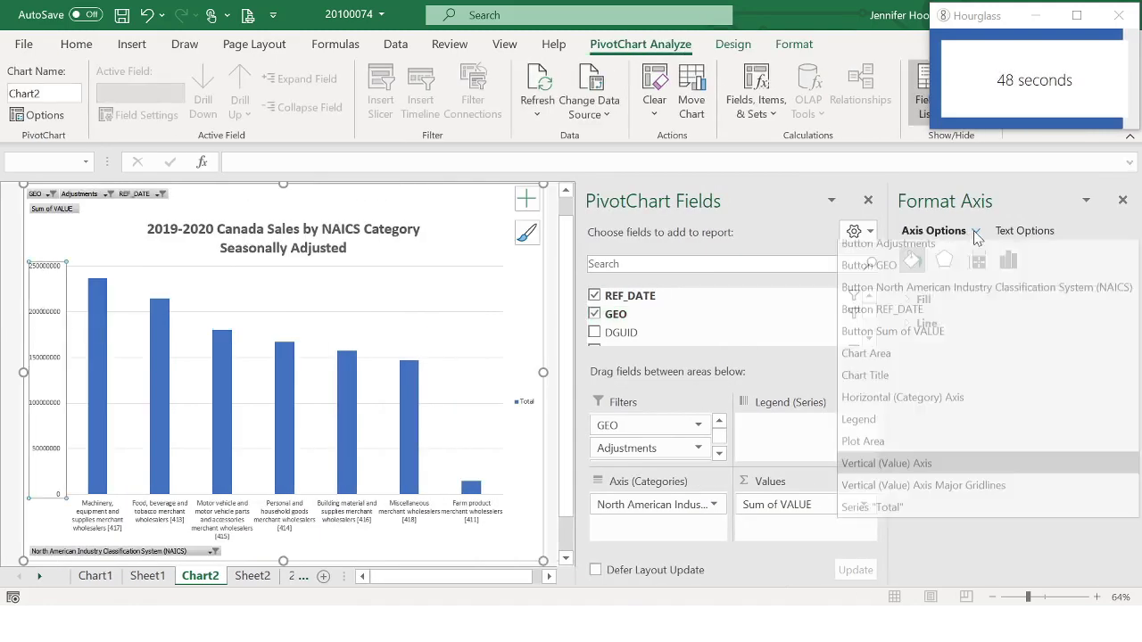
{"action": "left_click", "coordinate": [54, 313]}
{"action": "left_click", "coordinate": [53, 312]}
{"action": "left_click", "coordinate": [70, 287]}
{"action": "left_click", "coordinate": [43, 315]}
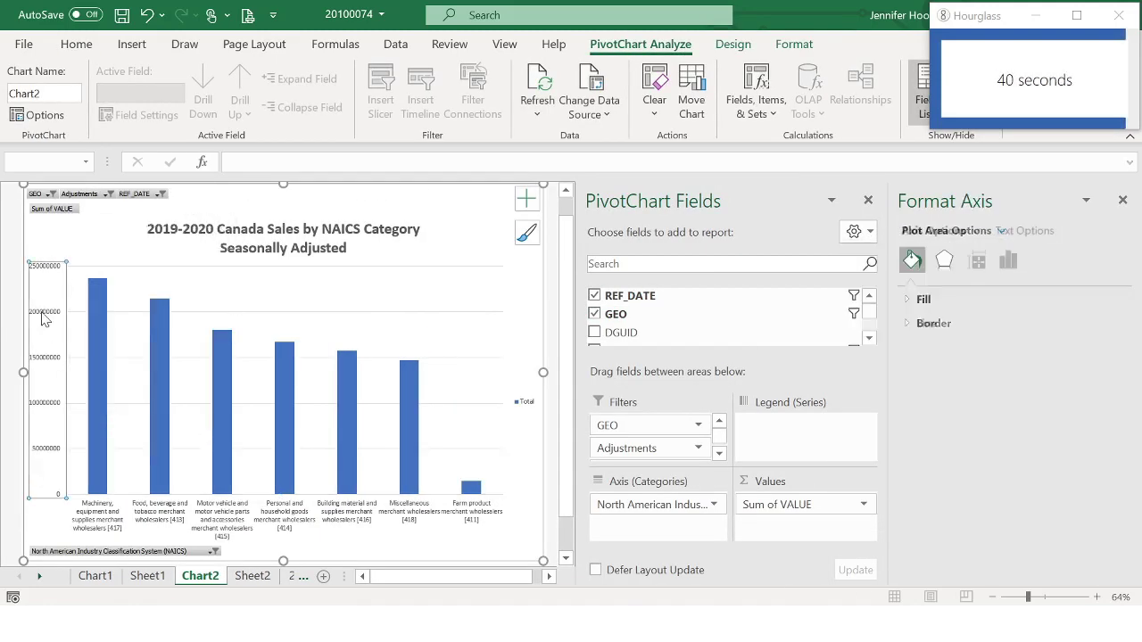
{"action": "right_click", "coordinate": [42, 314]}
{"action": "left_click", "coordinate": [104, 540]}
{"action": "left_click", "coordinate": [1122, 202]}
{"action": "left_click", "coordinate": [387, 233]}
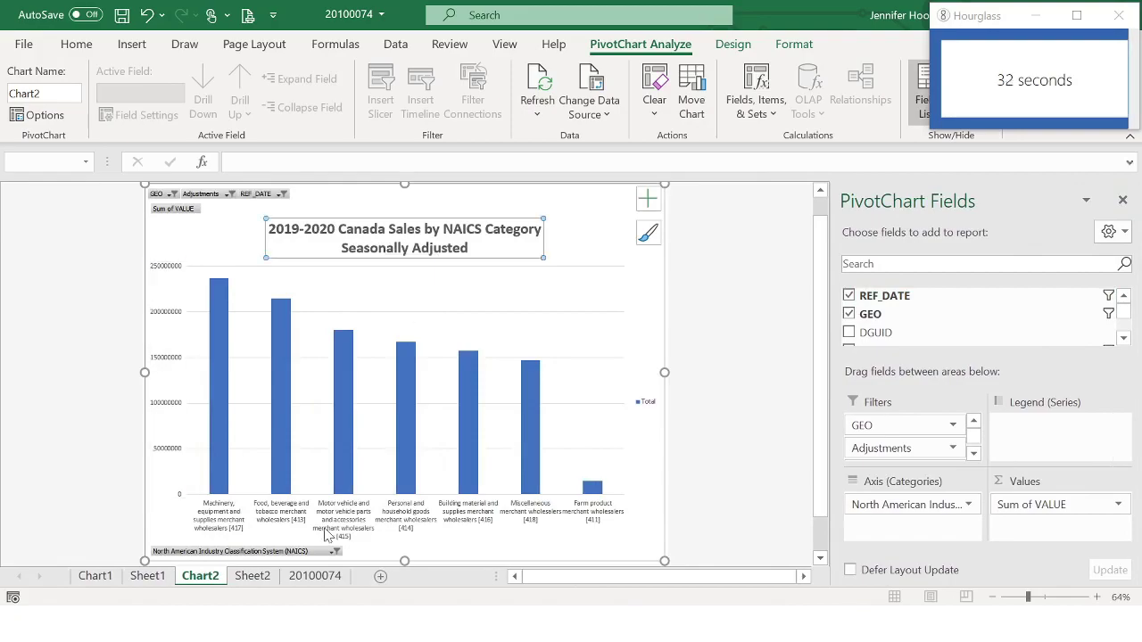
Examine the columns of the 20100074 source data and the display units of Chart1's value axis.
{"action": "left_click", "coordinate": [315, 575]}
{"action": "scroll", "coordinate": [571, 375], "scroll_direction": "right", "scroll_amount": 2}
{"action": "scroll", "coordinate": [571, 375], "scroll_direction": "left", "scroll_amount": 5}
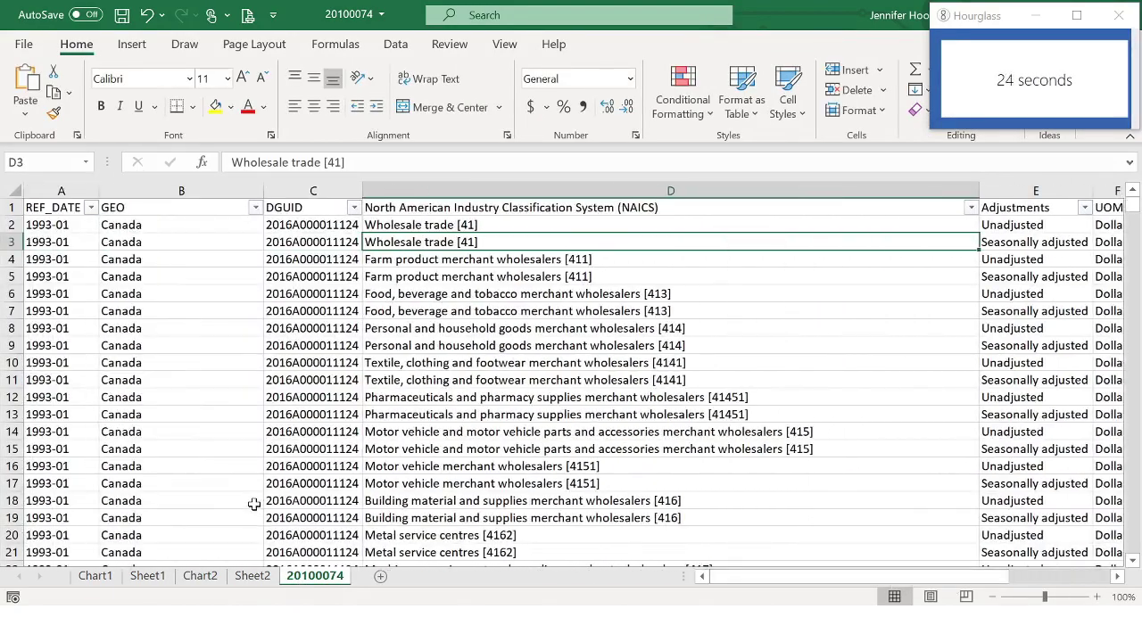
{"action": "left_click", "coordinate": [95, 575]}
{"action": "double_click", "coordinate": [176, 287]}
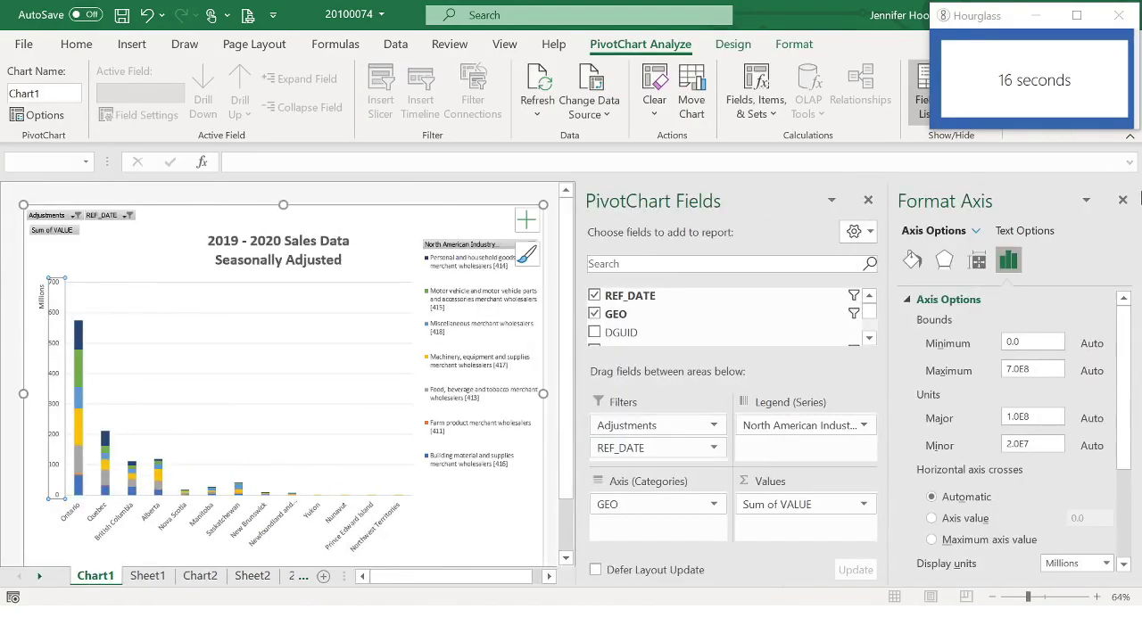
{"action": "left_click", "coordinate": [1120, 200]}
Insert "Canada" before "Sales Data" in Chart1's title.
{"action": "left_click", "coordinate": [462, 244]}
{"action": "left_click", "coordinate": [471, 242]}
{"action": "type", "text": "Canada NAICS"}
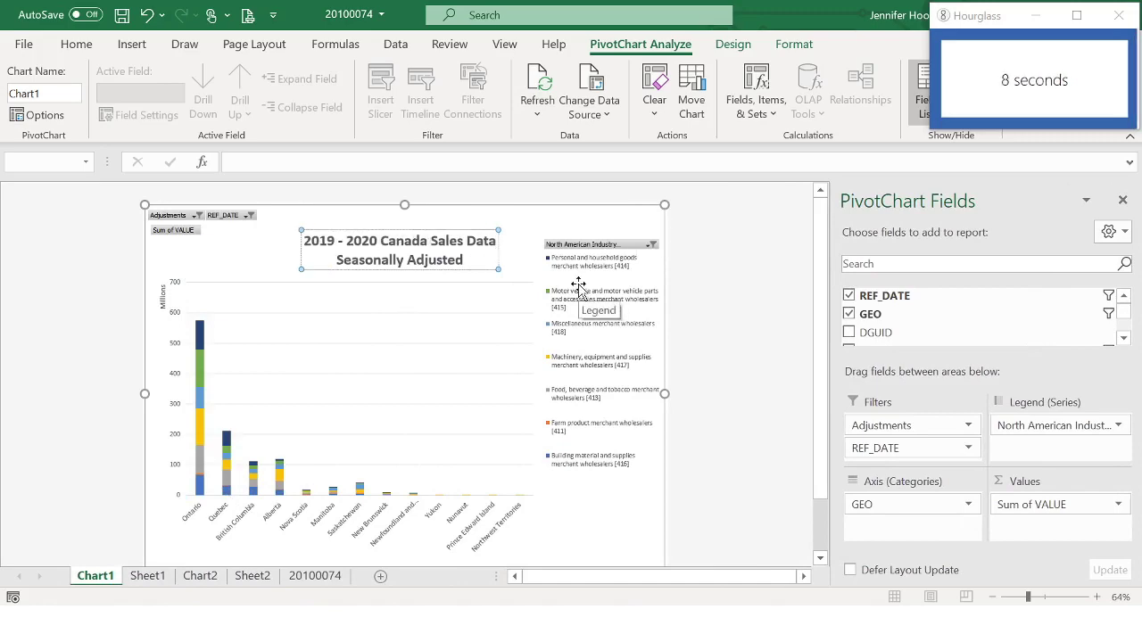
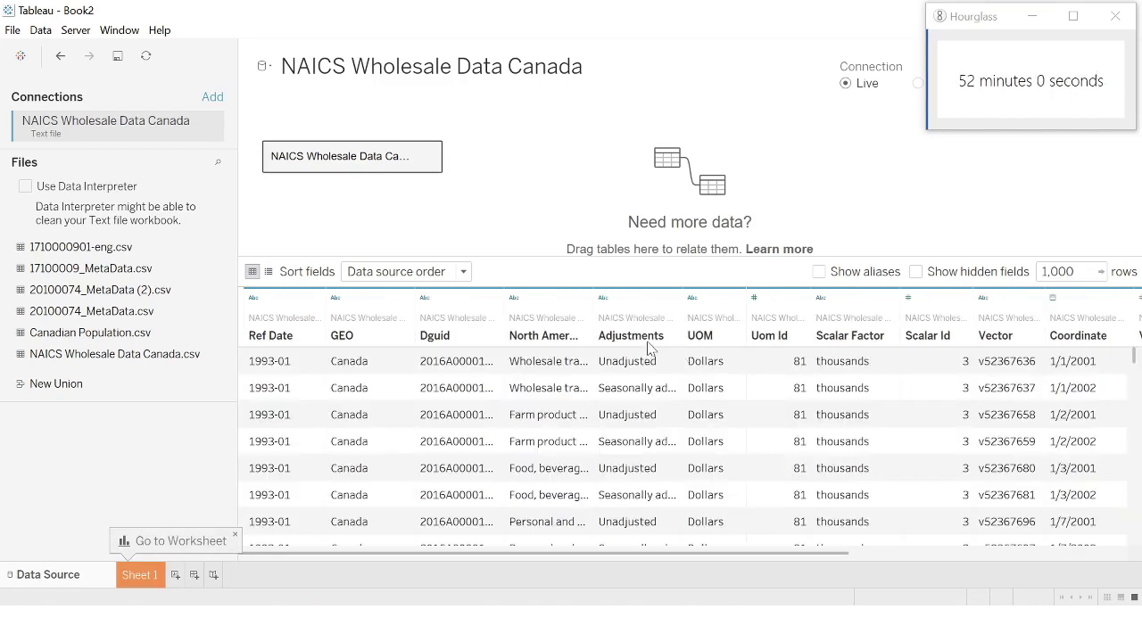
In the Tableau data source, change Ref Date to the Date type and assign a geographic role to GEO.
{"action": "left_click", "coordinate": [256, 300]}
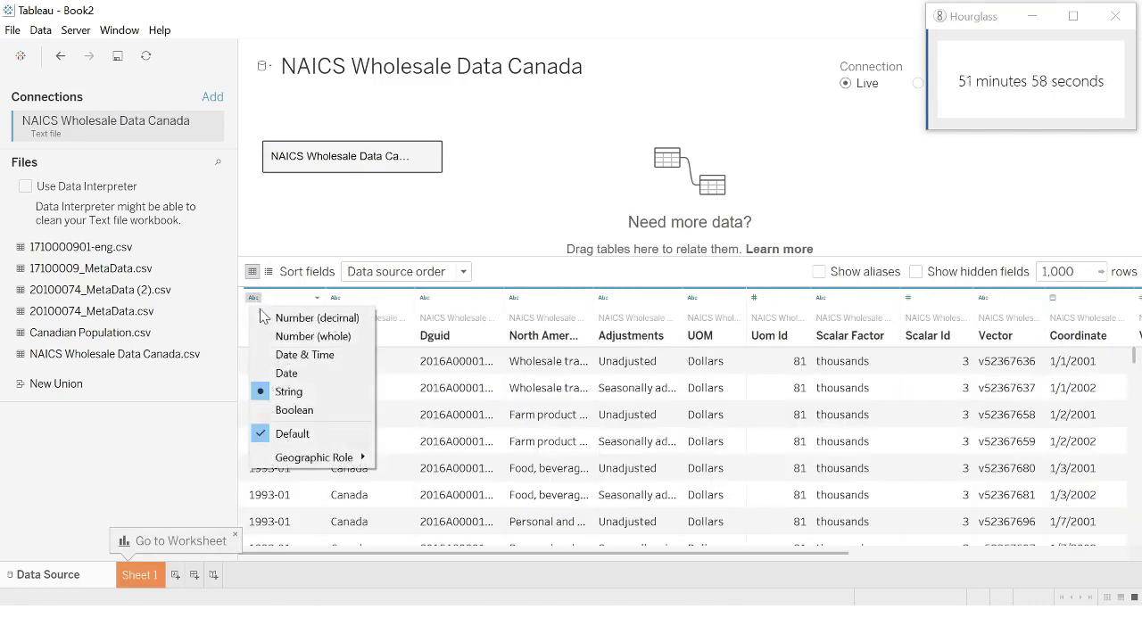
{"action": "left_click", "coordinate": [270, 375]}
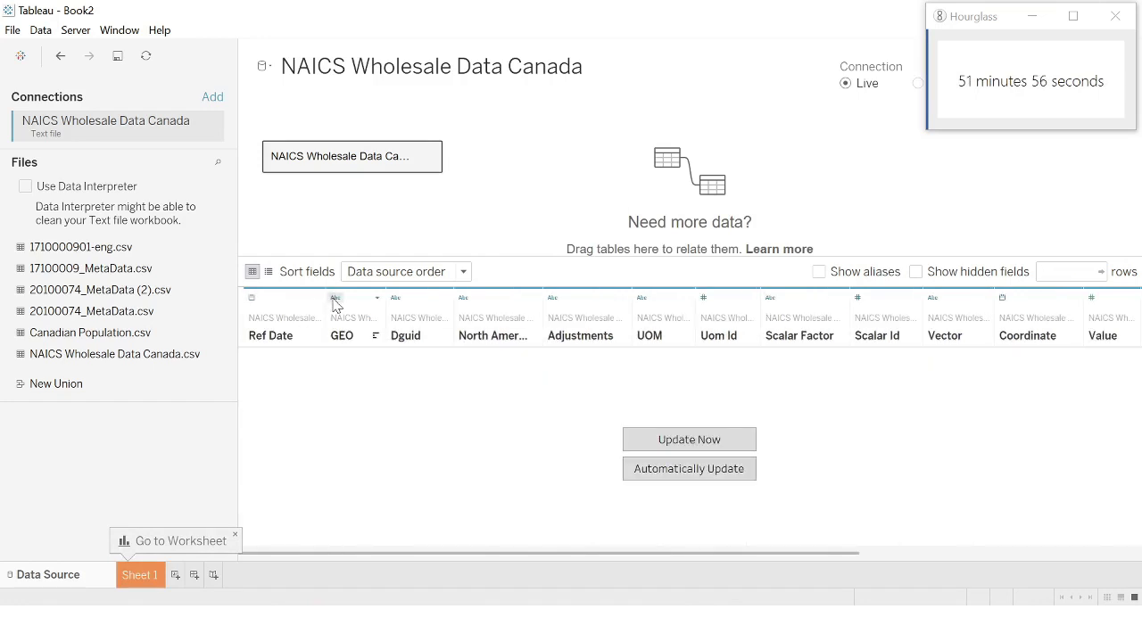
{"action": "left_click", "coordinate": [335, 298]}
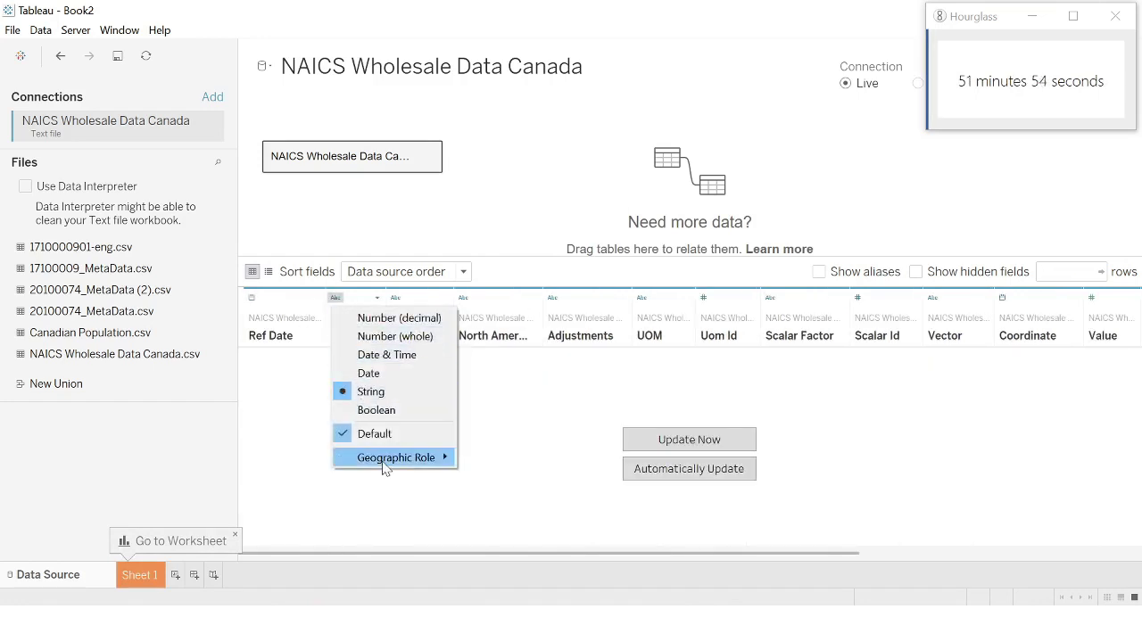
{"action": "mouse_move", "coordinate": [382, 459]}
{"action": "left_click", "coordinate": [537, 610]}
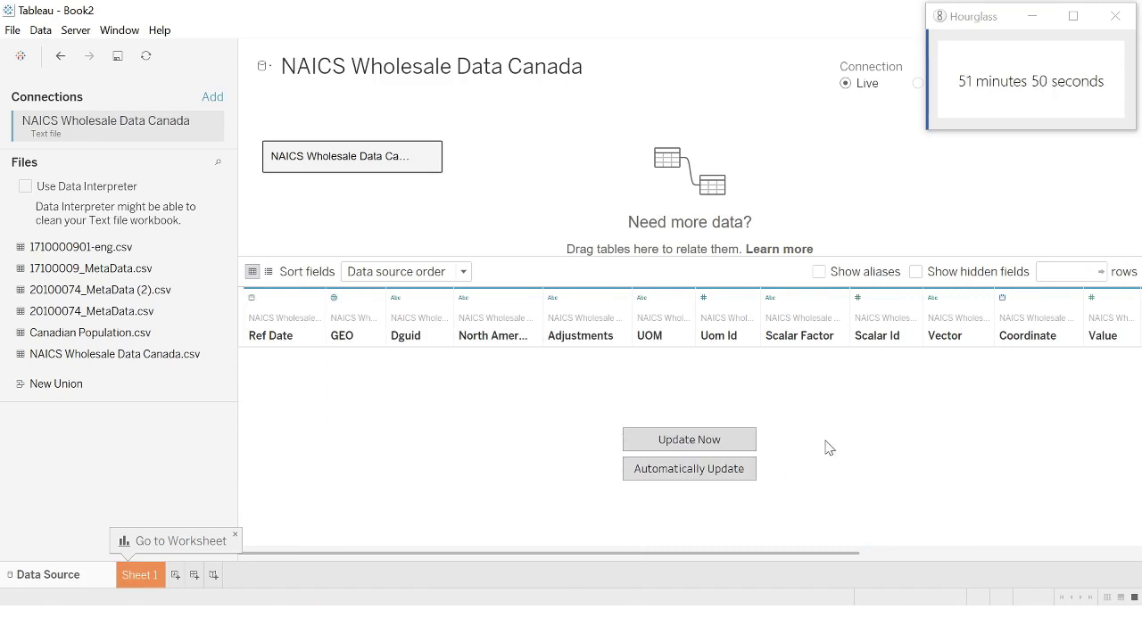
{"action": "left_click", "coordinate": [1032, 16]}
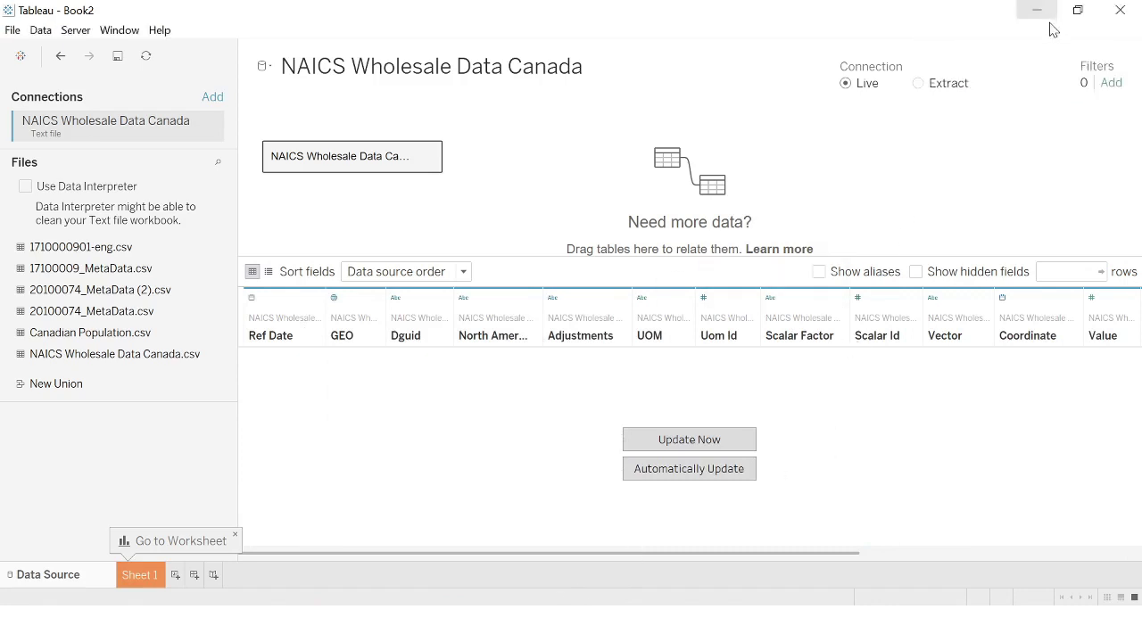
Add a data source filter on GEO that selects every value except Canada.
{"action": "left_click", "coordinate": [1110, 83]}
{"action": "left_click", "coordinate": [460, 335]}
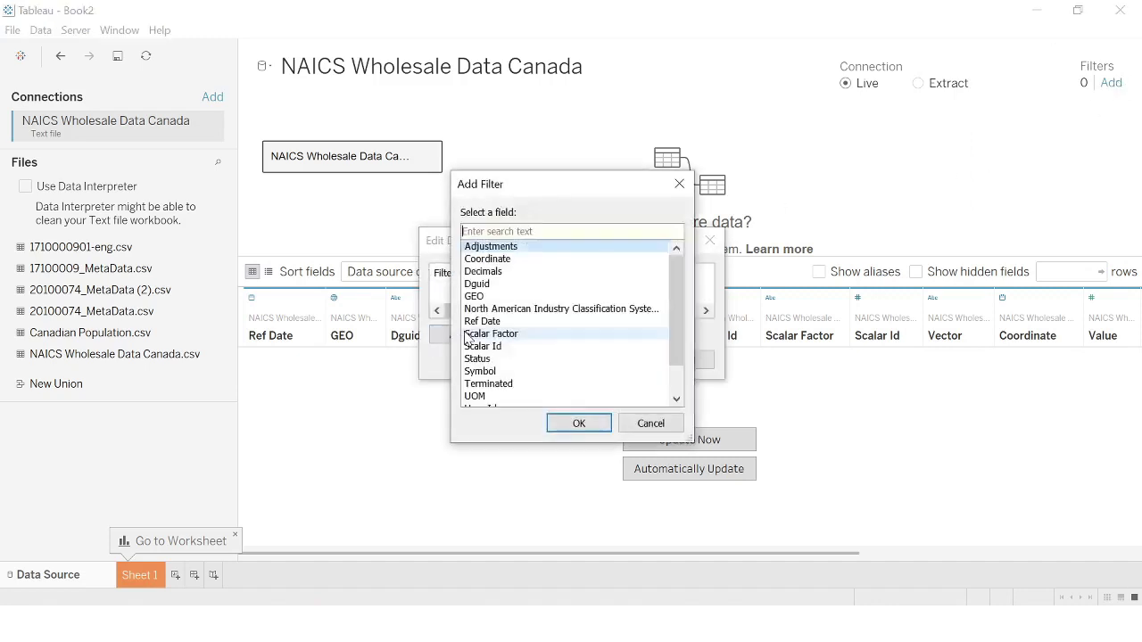
{"action": "left_click", "coordinate": [550, 300]}
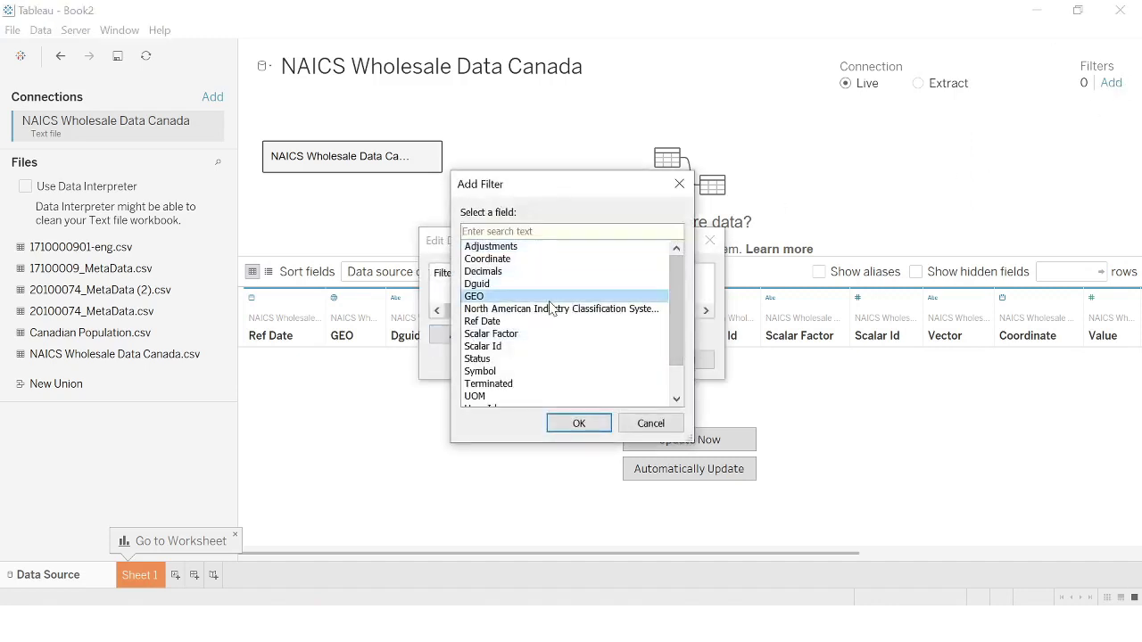
{"action": "left_click", "coordinate": [570, 425]}
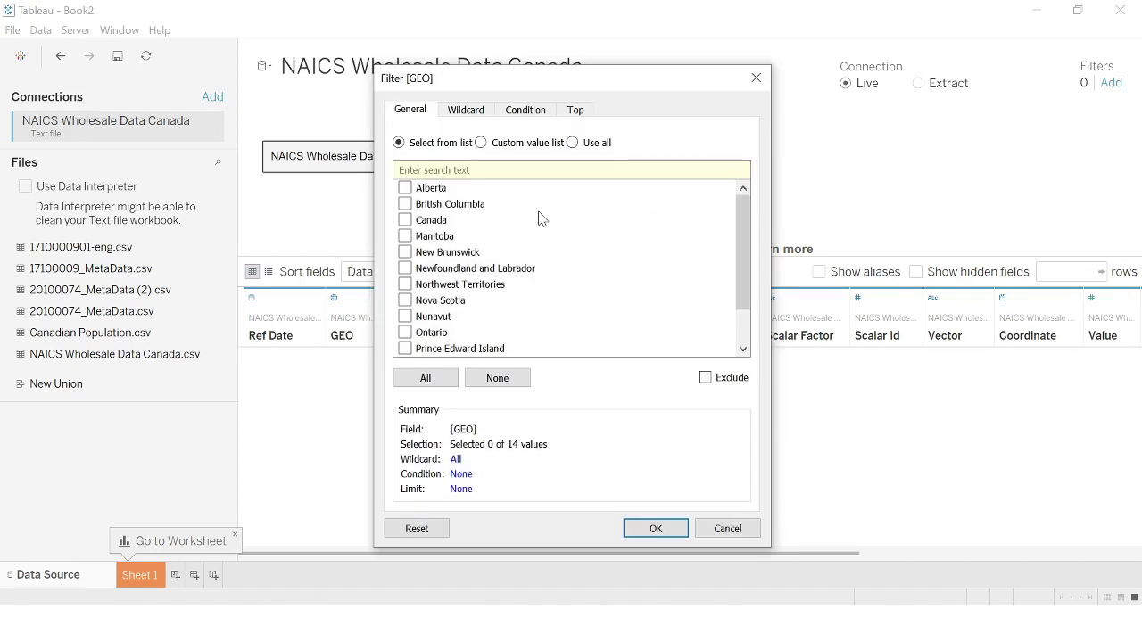
{"action": "left_click", "coordinate": [425, 379]}
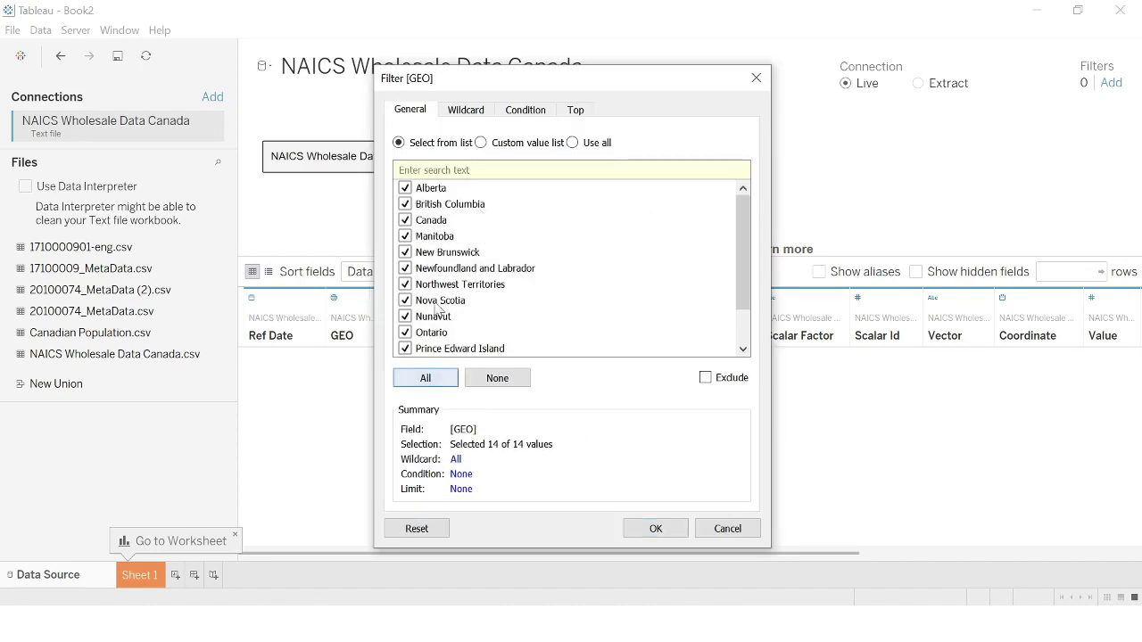
{"action": "left_click", "coordinate": [406, 222]}
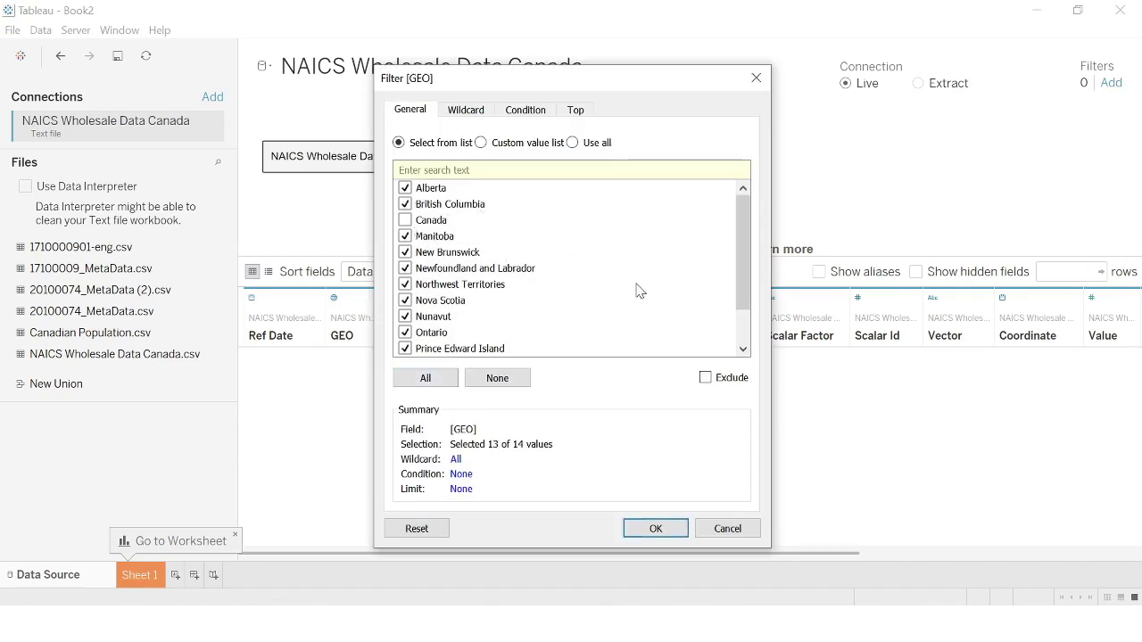
{"action": "scroll", "coordinate": [640, 291], "scroll_direction": "down", "scroll_amount": 1}
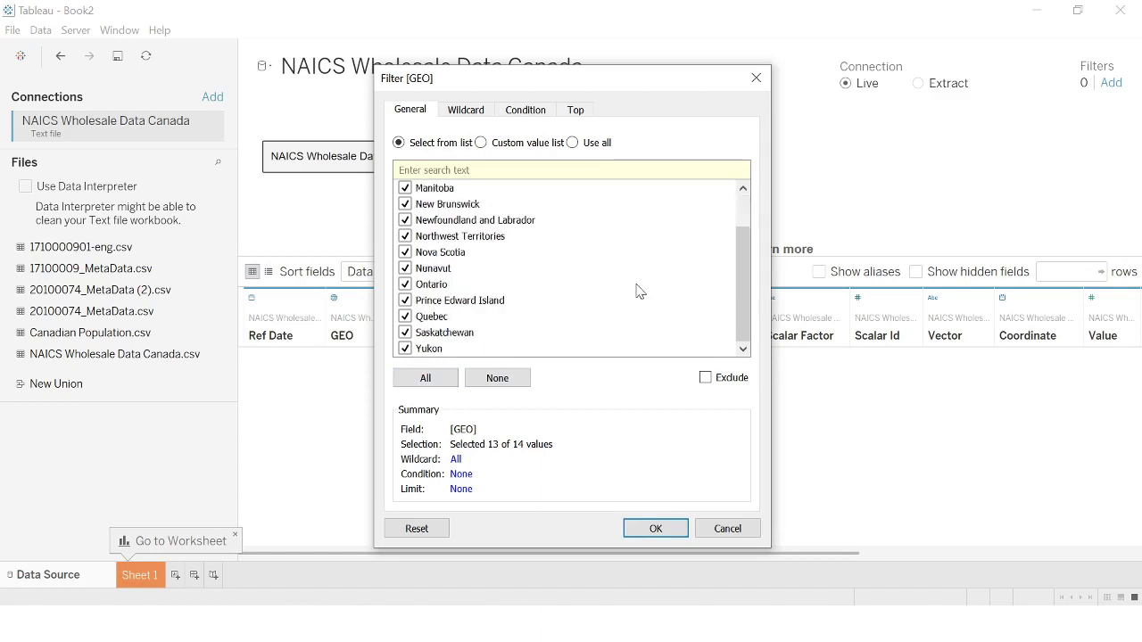
{"action": "left_click", "coordinate": [654, 529]}
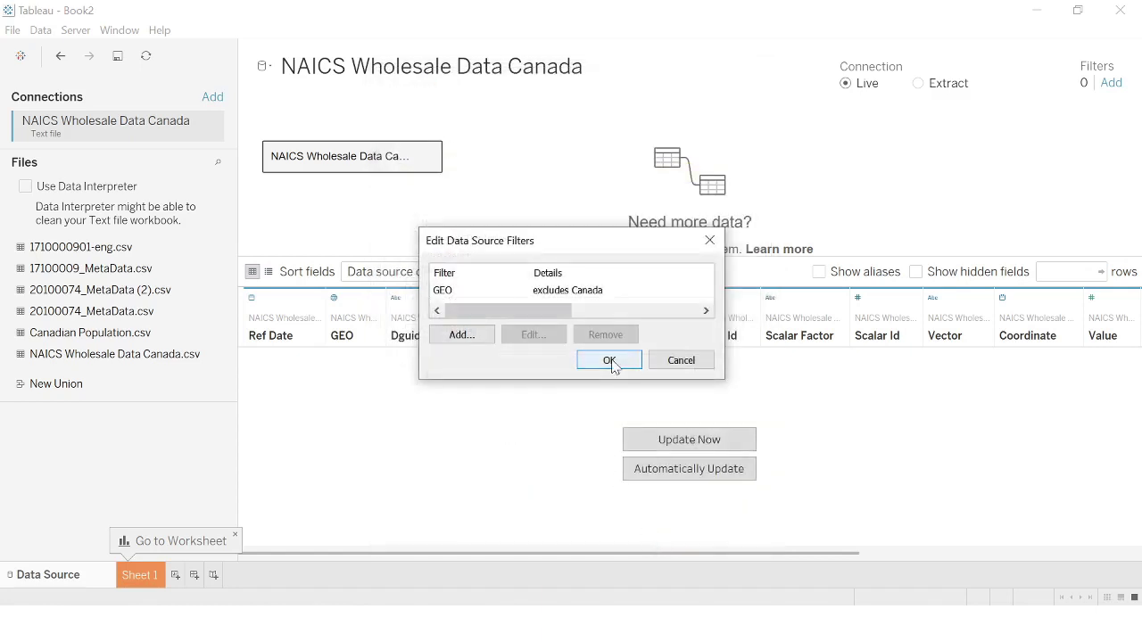
{"action": "left_click_drag", "start_coordinate": [721, 380], "coordinate": [832, 443]}
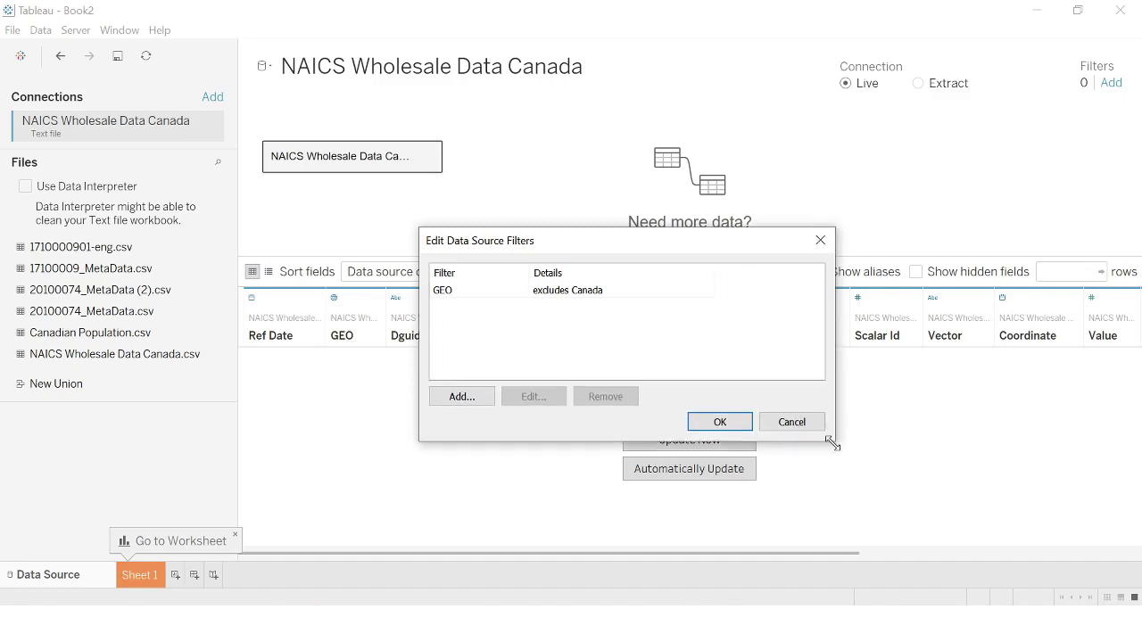
{"action": "left_click", "coordinate": [705, 427]}
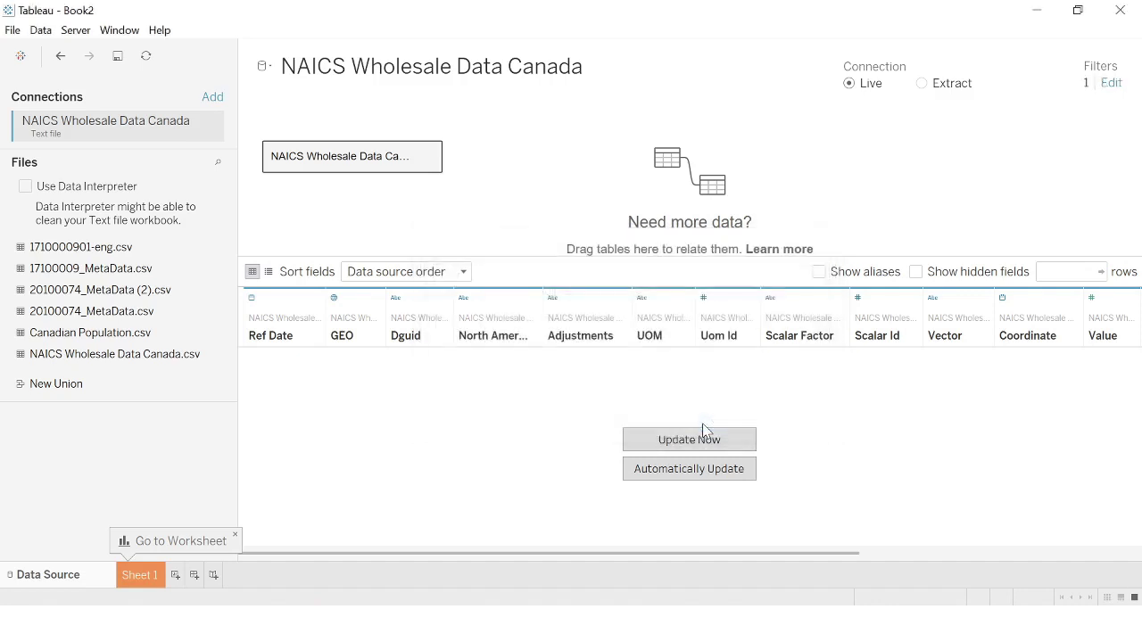
Load the data preview, then open Sheet 1 and widen its field list so the long field names fit.
{"action": "left_click", "coordinate": [703, 434]}
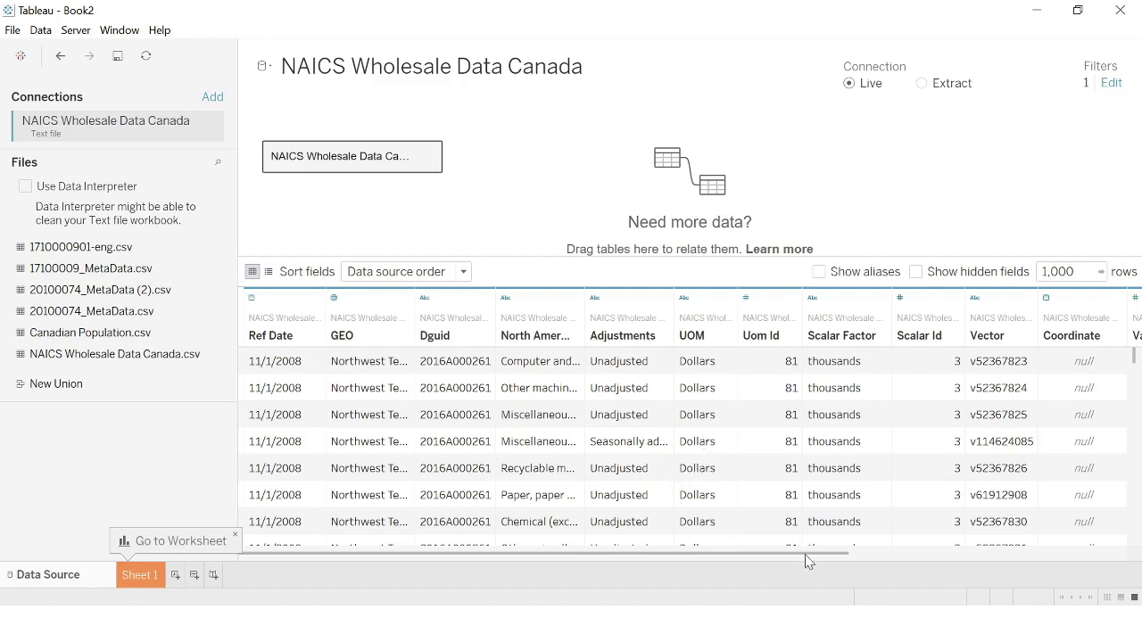
{"action": "left_click_drag", "start_coordinate": [827, 562], "coordinate": [615, 553]}
{"action": "left_click", "coordinate": [125, 578]}
{"action": "left_click", "coordinate": [131, 284]}
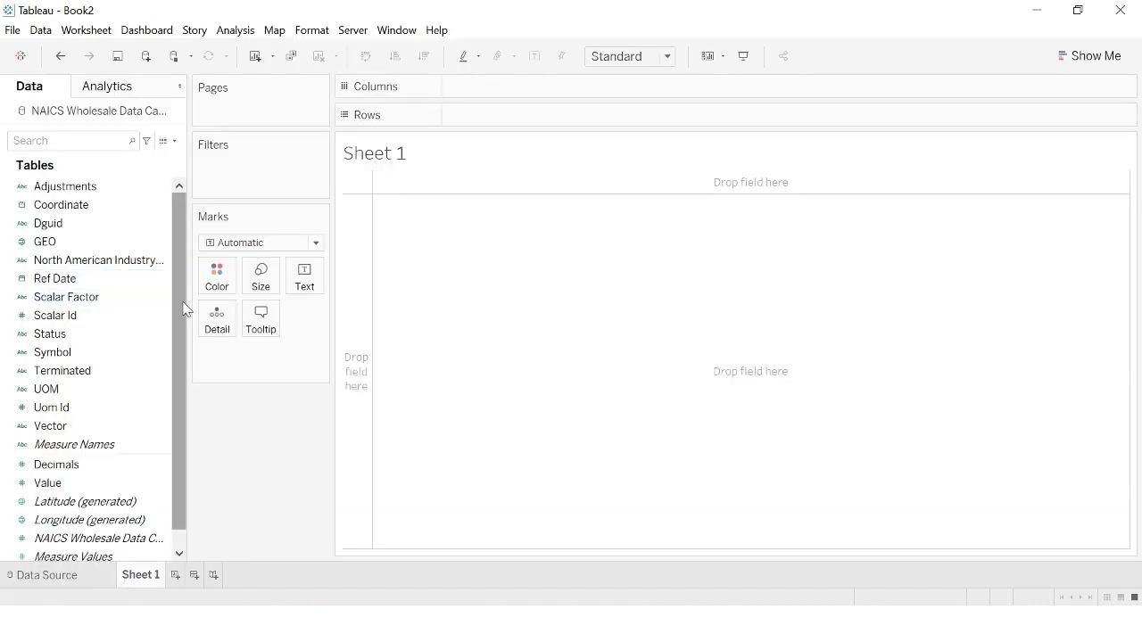
{"action": "left_click_drag", "start_coordinate": [186, 304], "coordinate": [287, 302]}
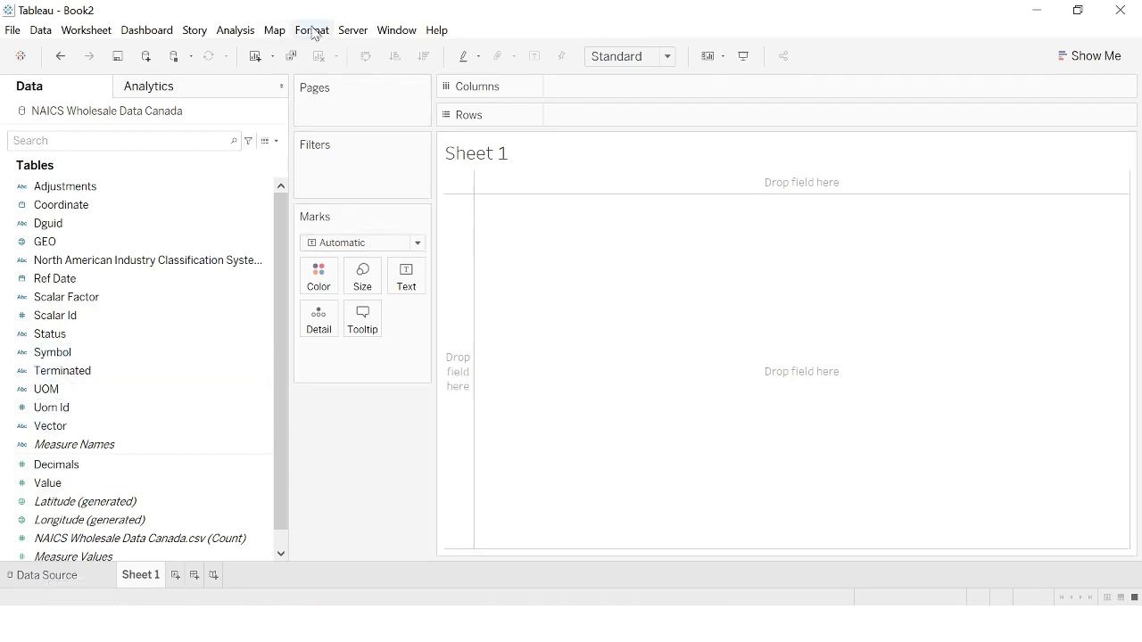
Create a calculated field named Assign Quarter.
{"action": "left_click", "coordinate": [236, 30]}
{"action": "left_click", "coordinate": [270, 340]}
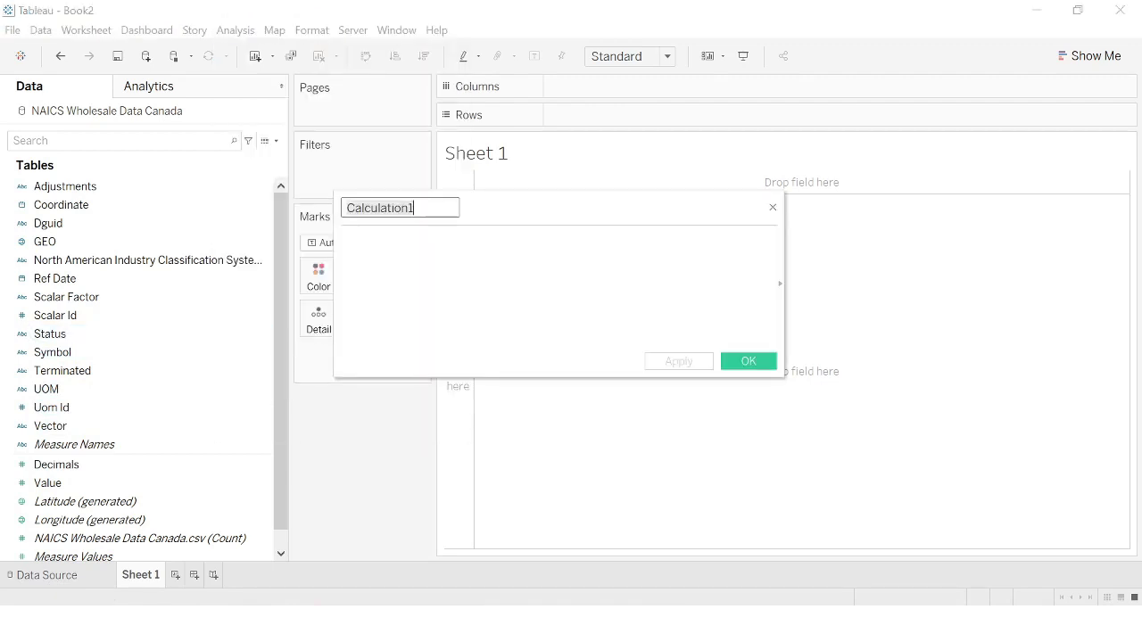
{"action": "type", "text": "Assign Quarter"}
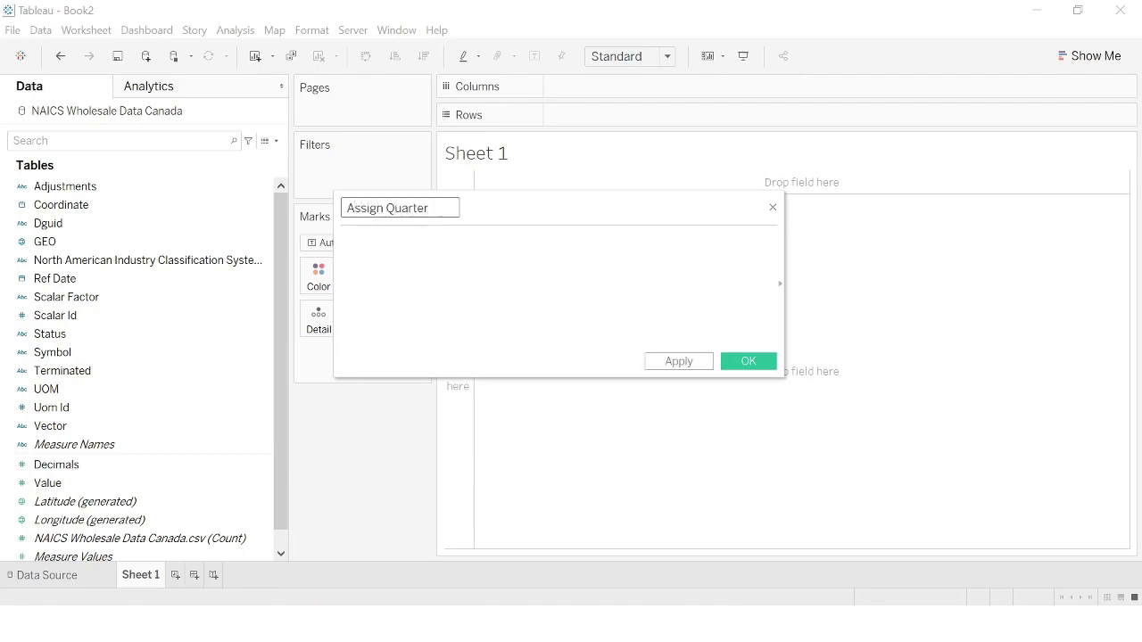
{"action": "key", "text": "Tab"}
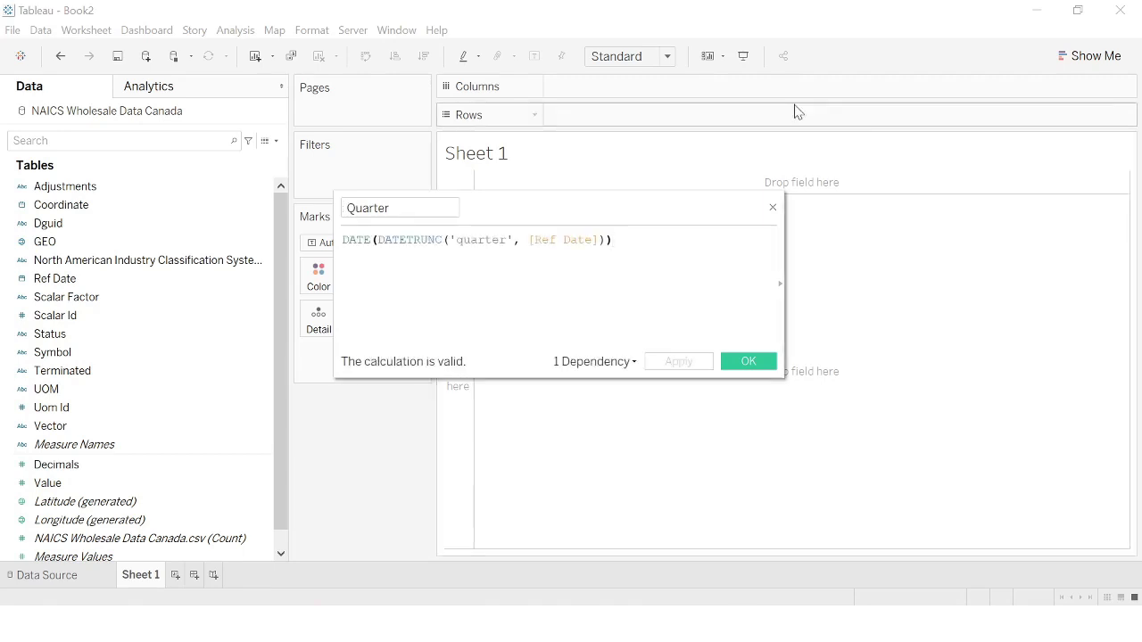
Give the Assign Quarter calculation the formula DATE(DATETRUNC('quarter',[Ref Date])) and save it.
{"action": "left_click_drag", "start_coordinate": [533, 209], "coordinate": [1141, 223]}
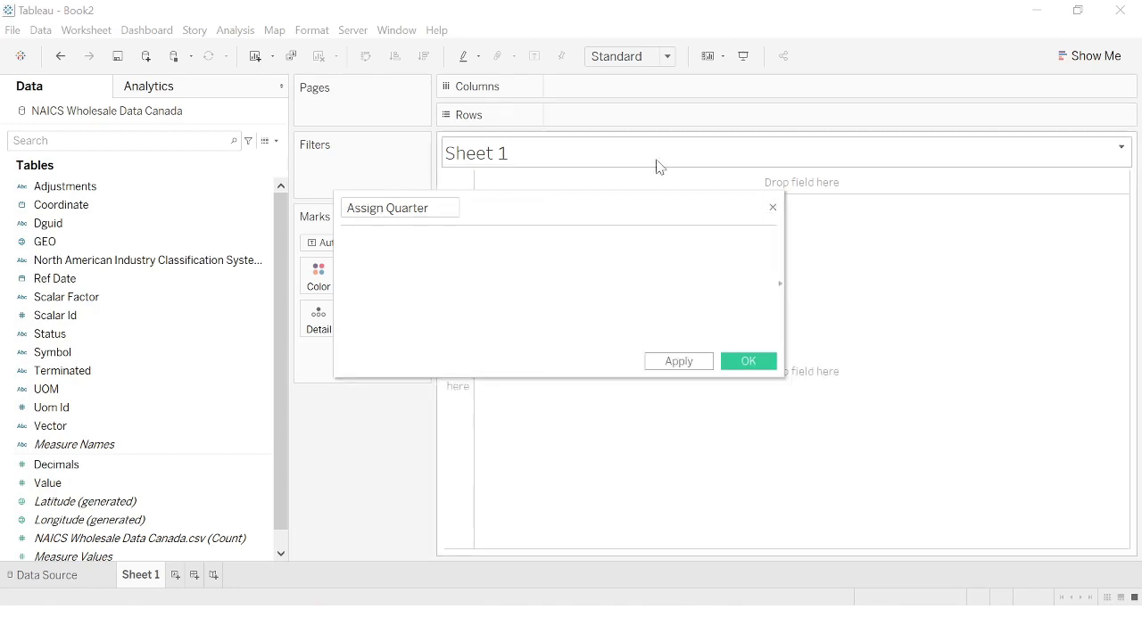
{"action": "type", "text": "DATE"}
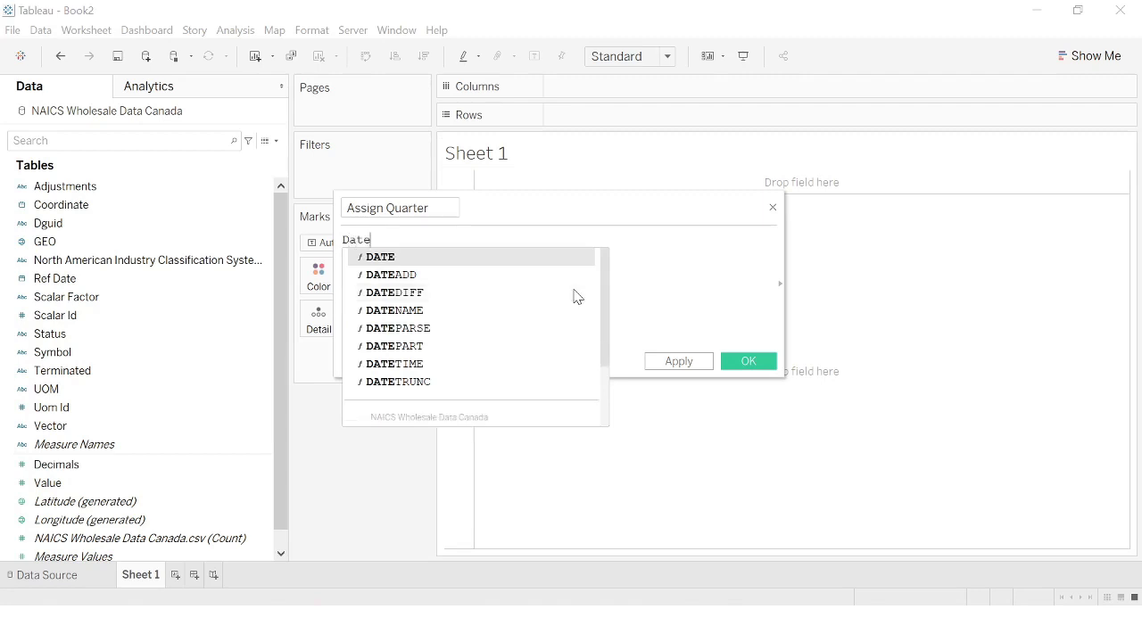
{"action": "key", "text": "Return"}
{"action": "type", "text": "data"}
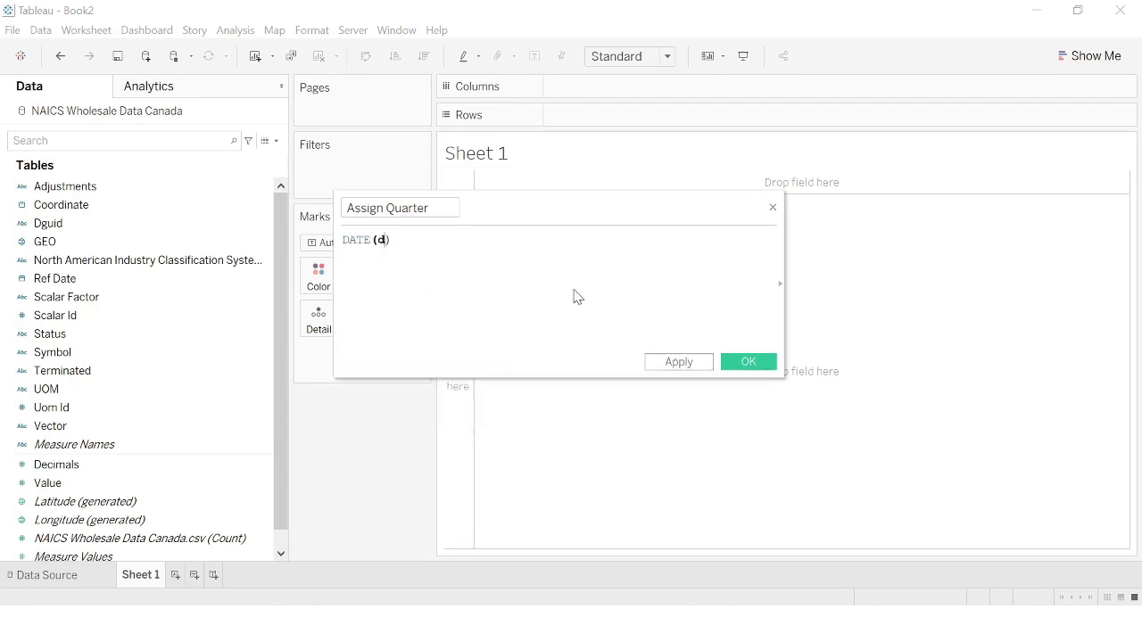
{"action": "key", "text": "BackSpace"}
{"action": "type", "text": "etrunc"}
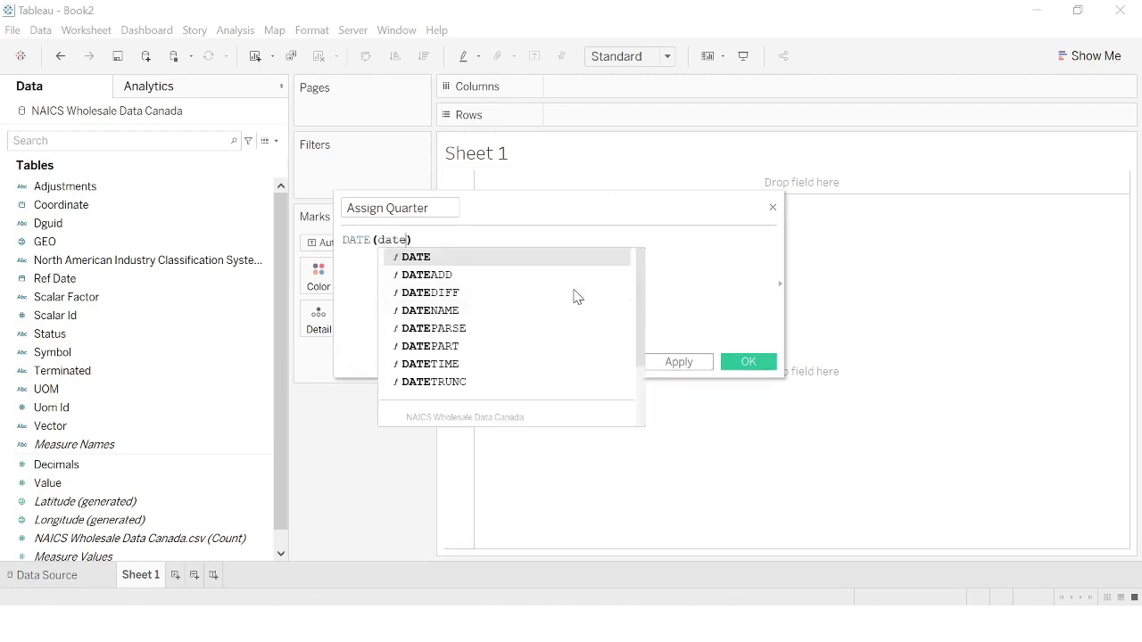
{"action": "key", "text": "Return"}
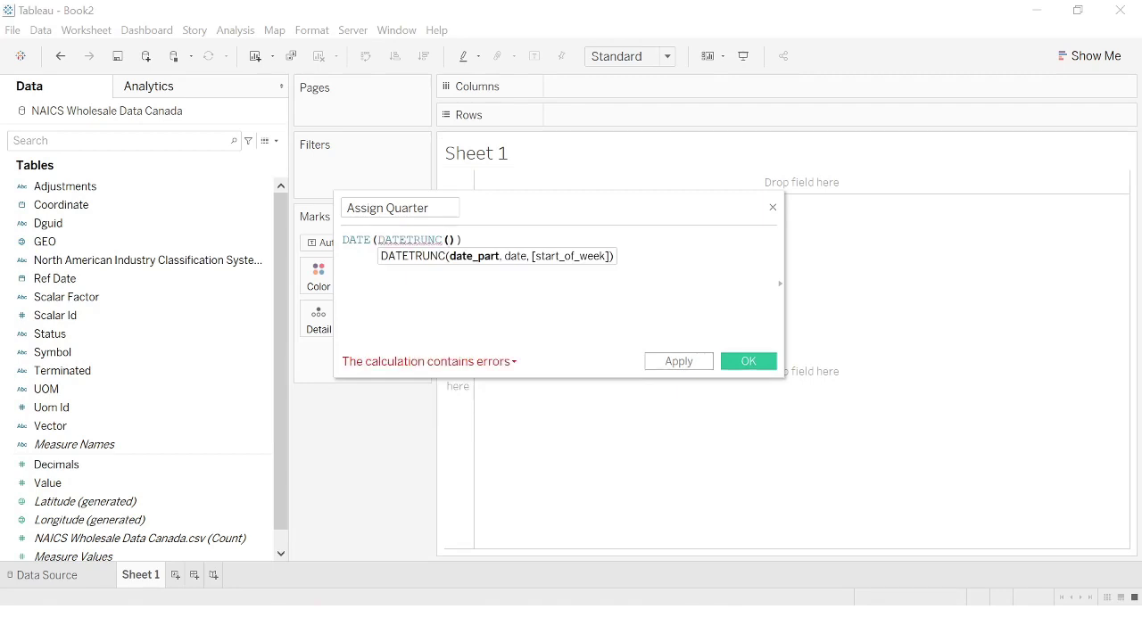
{"action": "type", "text": "'quarter',Ref"}
{"action": "key", "text": "Return"}
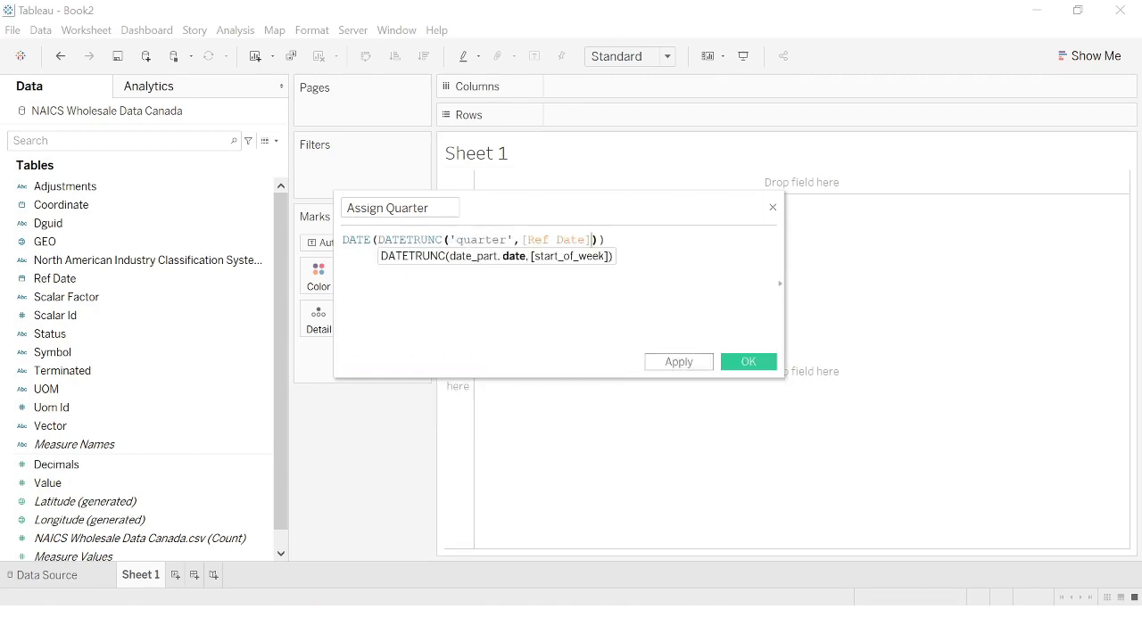
{"action": "left_click", "coordinate": [766, 365]}
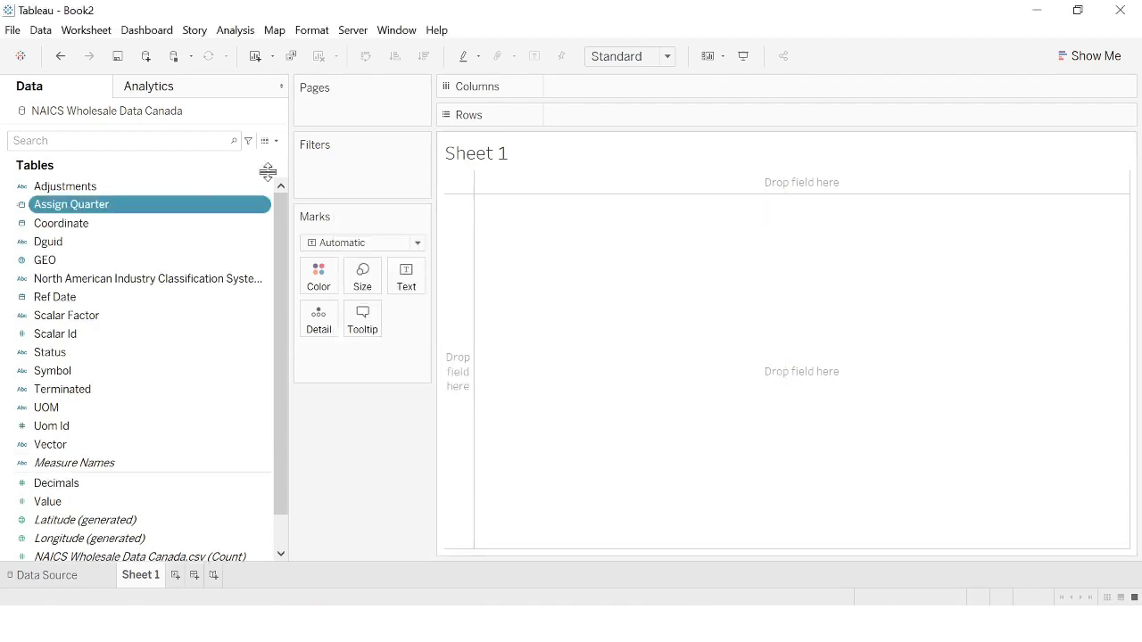
Plot Value by Assign Quarter, with Assign Quarter on Columns and Value on Rows.
{"action": "left_click_drag", "start_coordinate": [163, 206], "coordinate": [624, 87]}
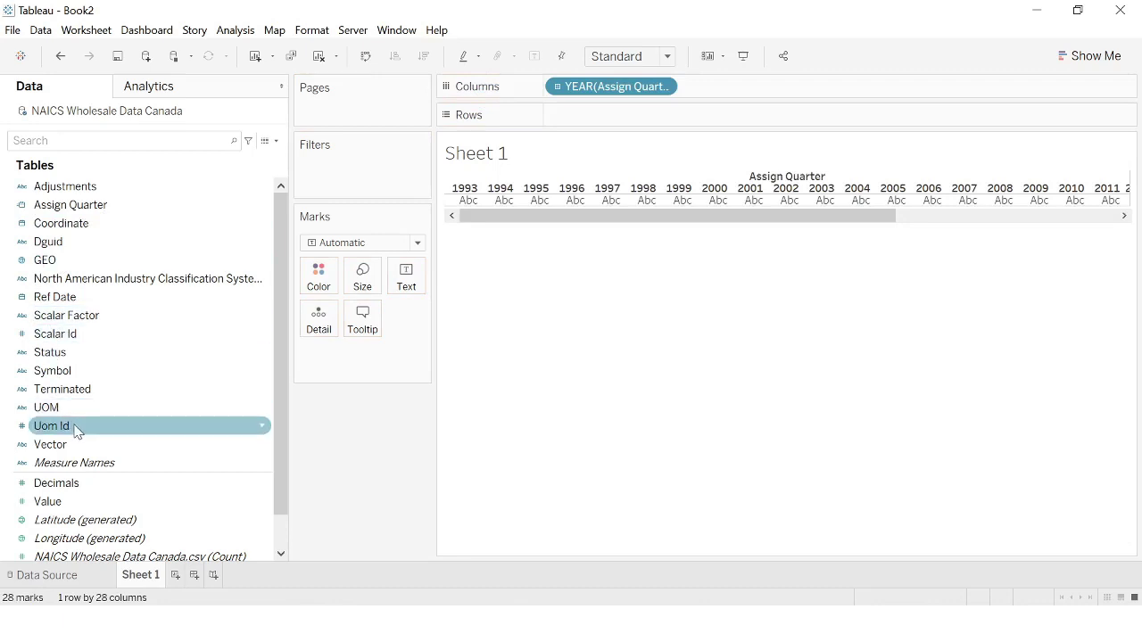
{"action": "left_click_drag", "start_coordinate": [47, 501], "coordinate": [636, 121]}
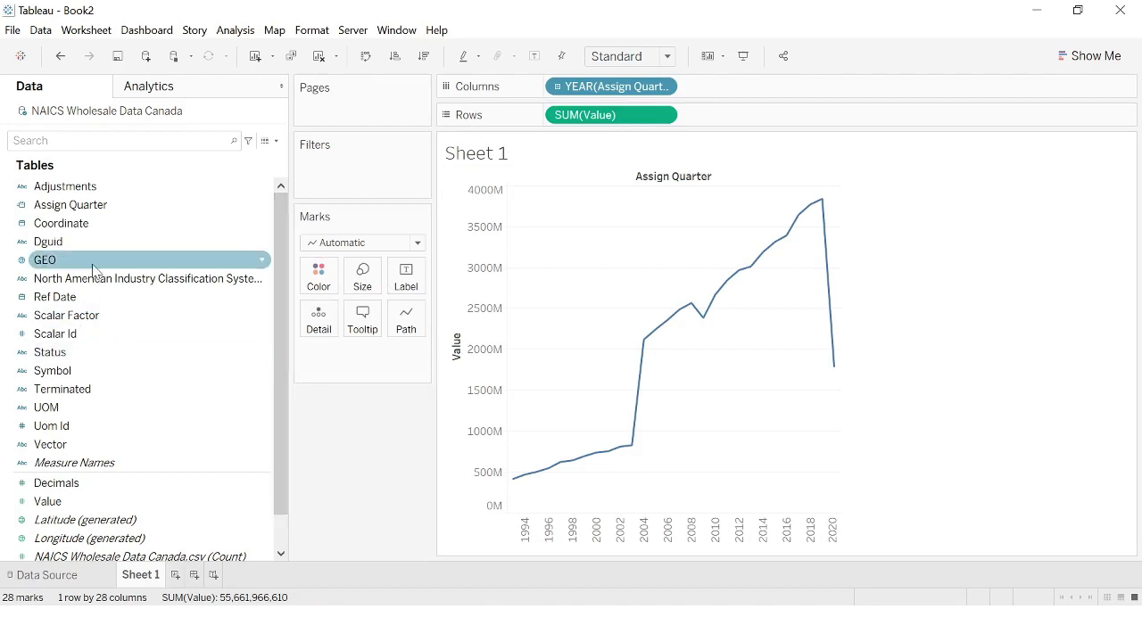
Start a filter on the North American Industry Classification System field, selecting only building material [416] and farm product [411] wholesalers.
{"action": "left_click_drag", "start_coordinate": [102, 280], "coordinate": [390, 173]}
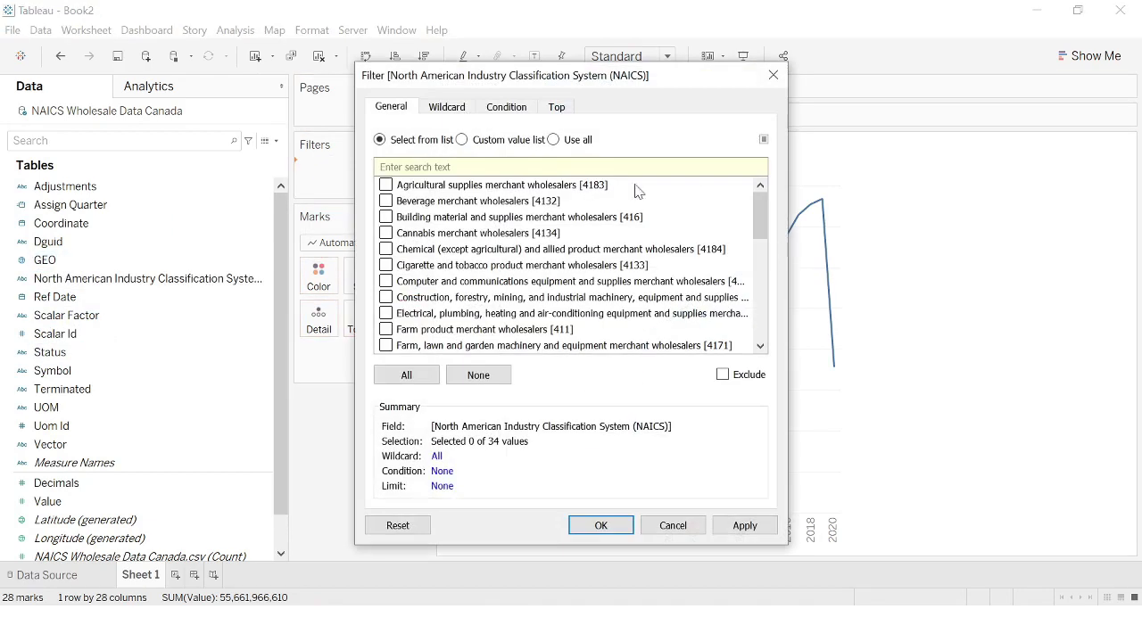
{"action": "left_click", "coordinate": [489, 140]}
{"action": "left_click", "coordinate": [406, 143]}
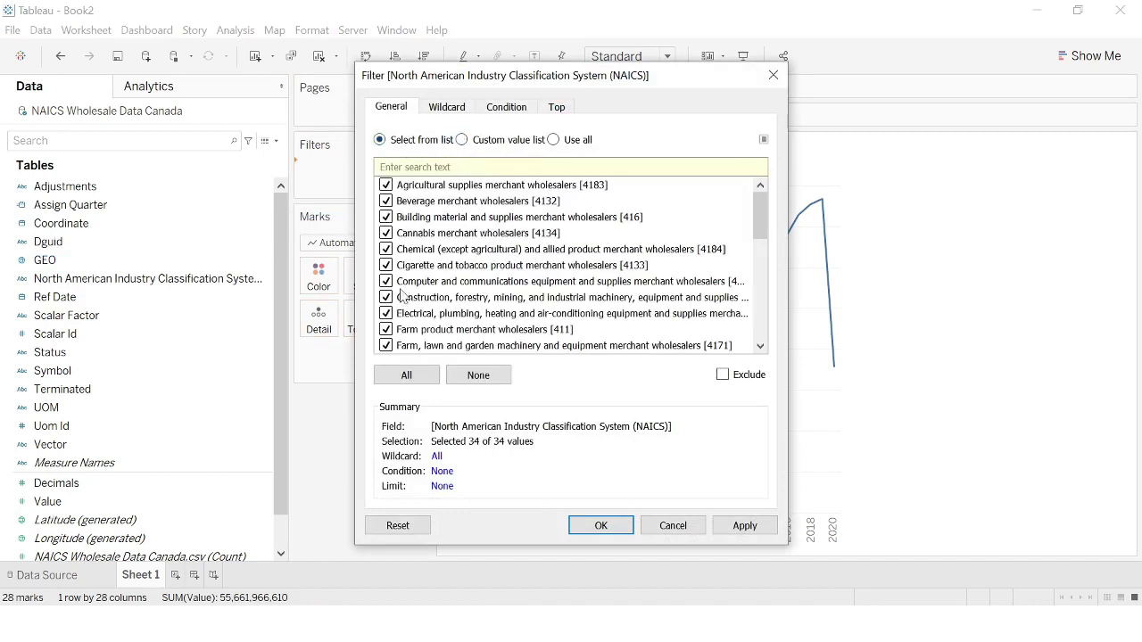
{"action": "left_click", "coordinate": [478, 375]}
{"action": "left_click", "coordinate": [386, 217]}
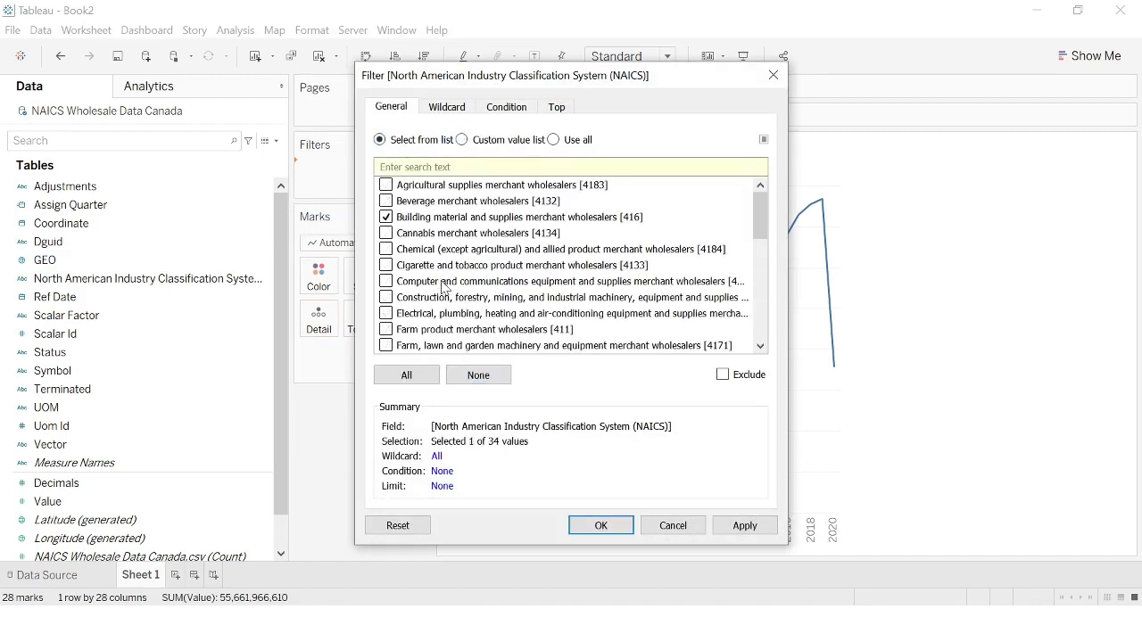
{"action": "left_click", "coordinate": [410, 333]}
Include wholesaler groups [413], [417], [418], [415] and [414] in the NAICS filter as well, and apply it.
{"action": "scroll", "coordinate": [393, 223], "scroll_direction": "down", "scroll_amount": 2}
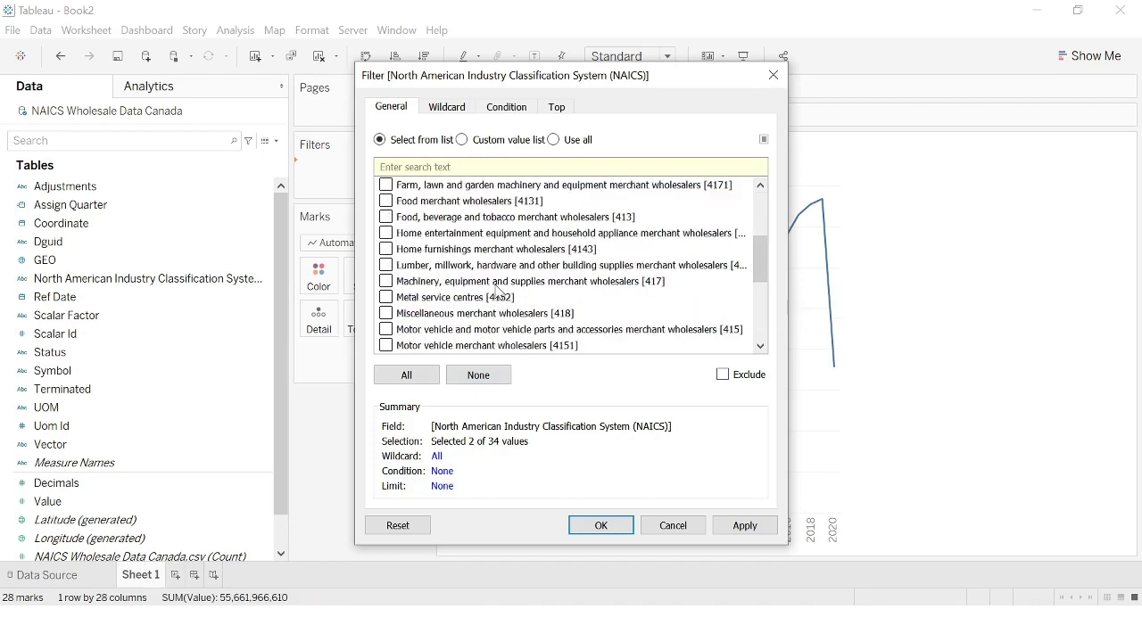
{"action": "left_click", "coordinate": [390, 219]}
{"action": "left_click", "coordinate": [386, 281]}
{"action": "left_click", "coordinate": [386, 329]}
{"action": "scroll", "coordinate": [484, 303], "scroll_direction": "down", "scroll_amount": 5}
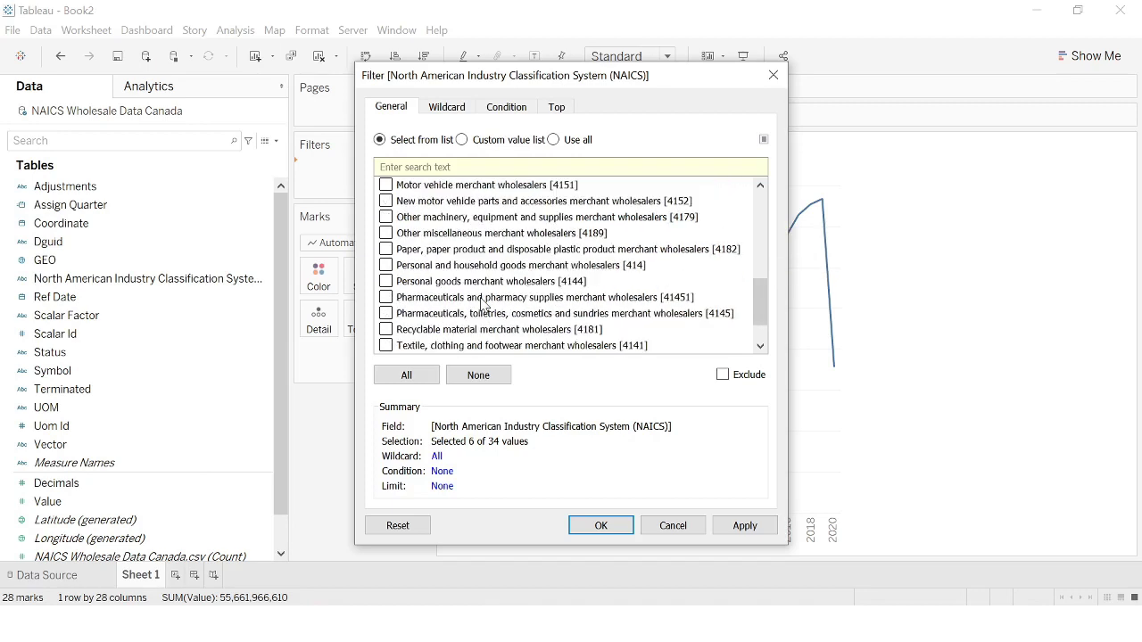
{"action": "scroll", "coordinate": [505, 239], "scroll_direction": "down", "scroll_amount": 1}
{"action": "left_click", "coordinate": [387, 218]}
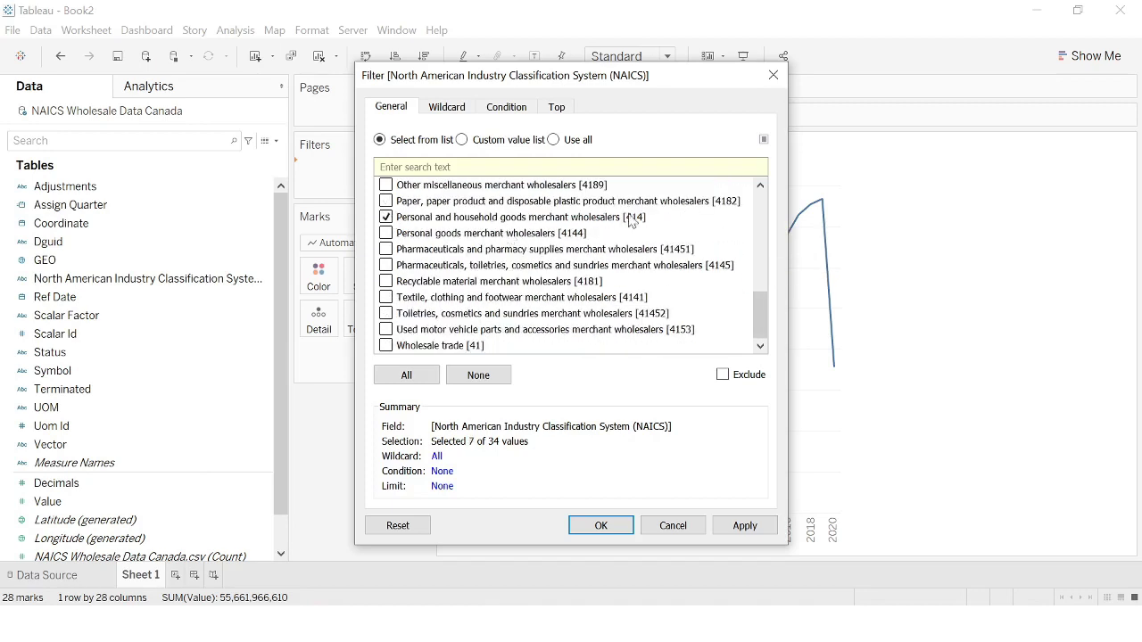
{"action": "left_click", "coordinate": [743, 527]}
{"action": "left_click", "coordinate": [600, 526]}
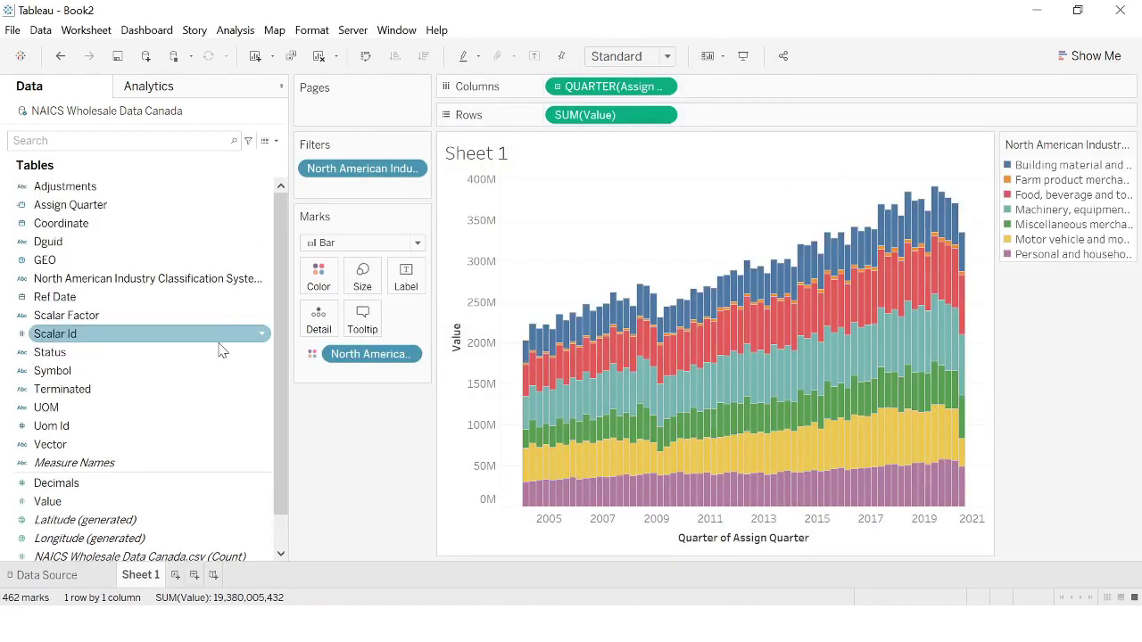
Filter the sheet by Ref Date with a relative range covering the last 10 years.
{"action": "left_click_drag", "start_coordinate": [80, 297], "coordinate": [361, 178]}
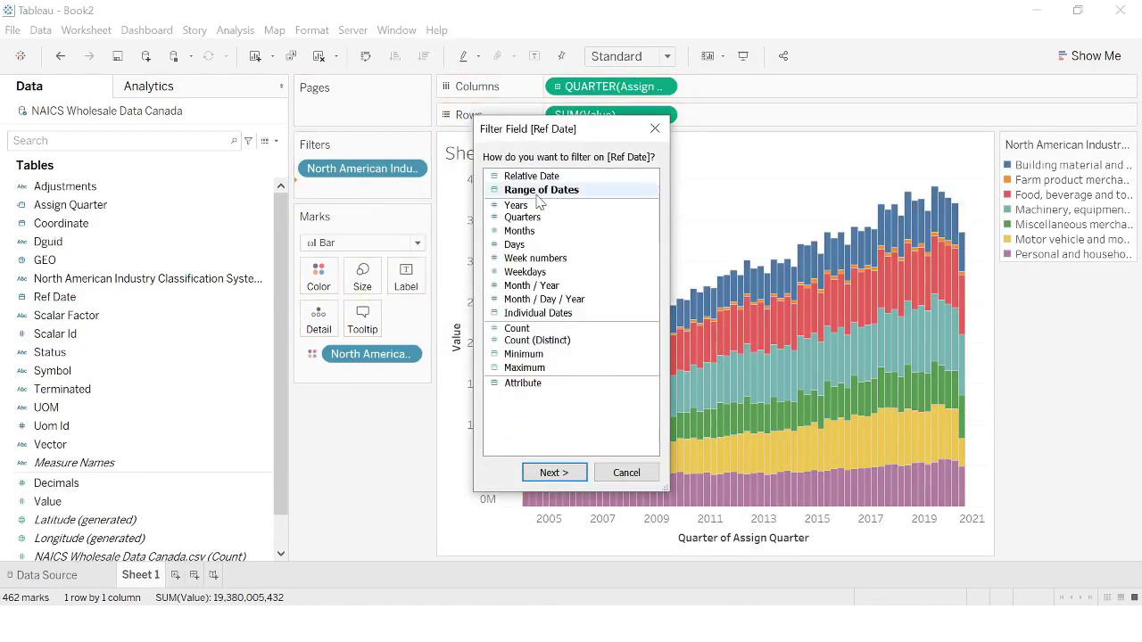
{"action": "left_click", "coordinate": [558, 476]}
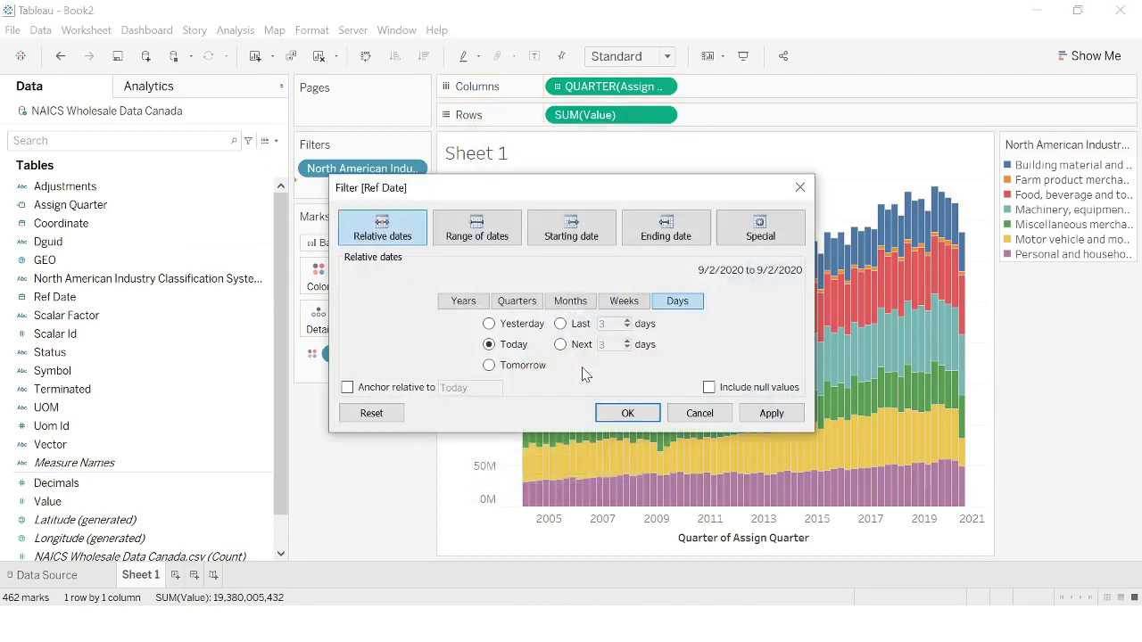
{"action": "left_click", "coordinate": [475, 307]}
{"action": "double_click", "coordinate": [605, 324]}
{"action": "type", "text": "10"}
{"action": "left_click", "coordinate": [624, 415]}
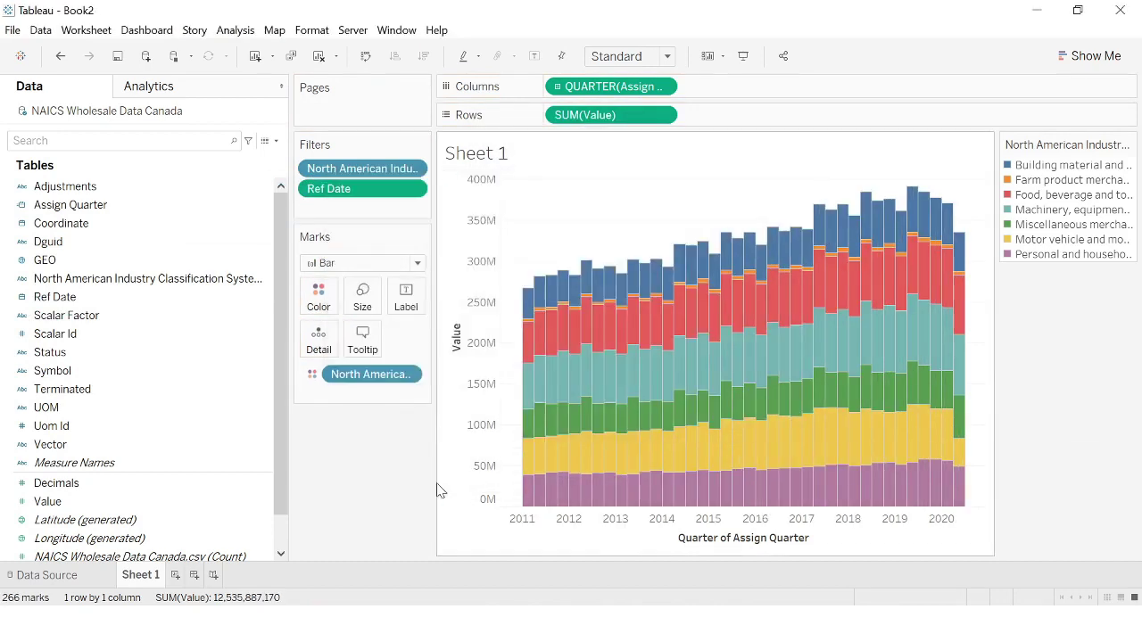
Rename Sheet 1 as Sales per Quarter.
{"action": "double_click", "coordinate": [141, 576]}
{"action": "type", "text": "Sales per Quarter"}
{"action": "key", "text": "Return"}
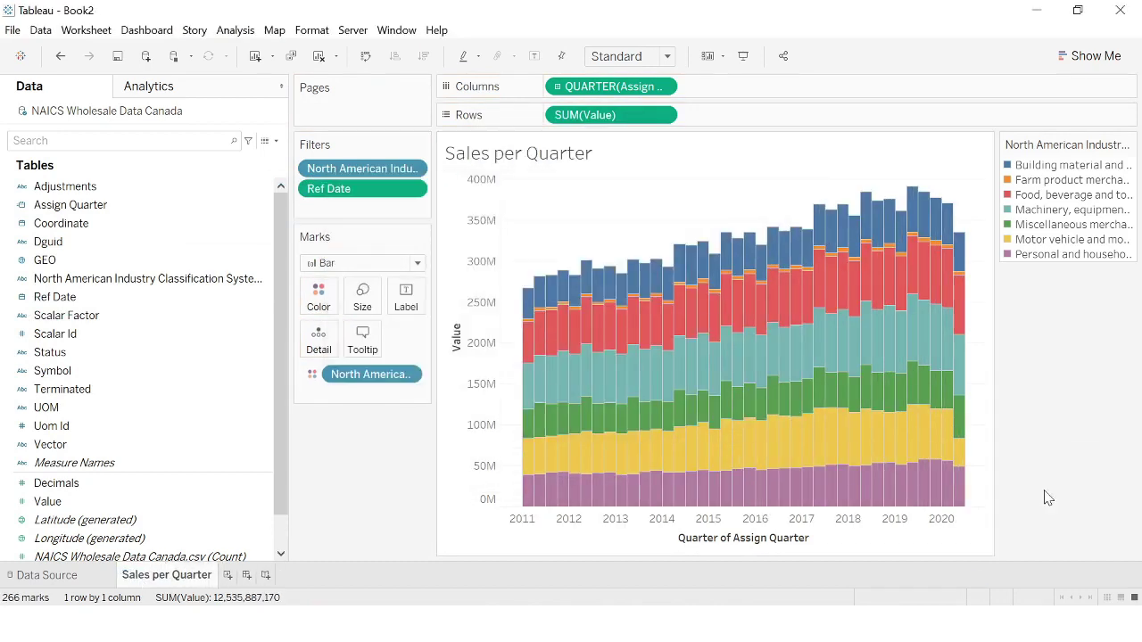
Duplicate the Sales per Quarter sheet and change the copy's visualization to a line chart.
{"action": "right_click", "coordinate": [167, 575]}
{"action": "left_click", "coordinate": [192, 413]}
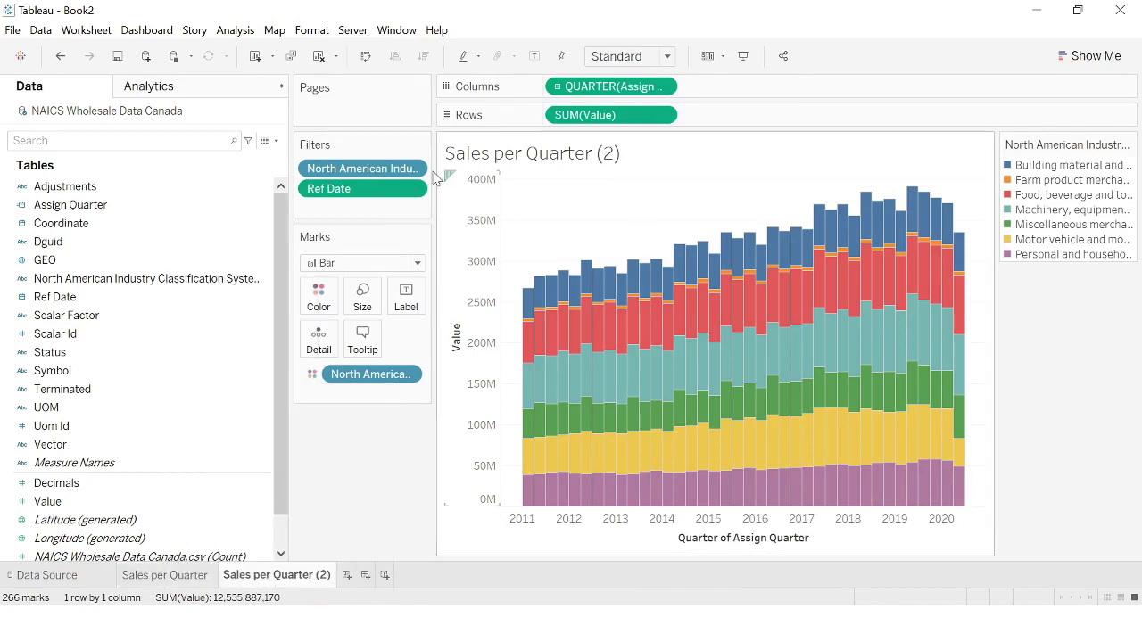
{"action": "left_click", "coordinate": [1088, 56]}
{"action": "left_click", "coordinate": [1045, 278]}
Rename the Sales per Quarter (2) sheet as Sales per Category.
{"action": "double_click", "coordinate": [277, 575]}
{"action": "type", "text": "Sales per Category"}
{"action": "key", "text": "Return"}
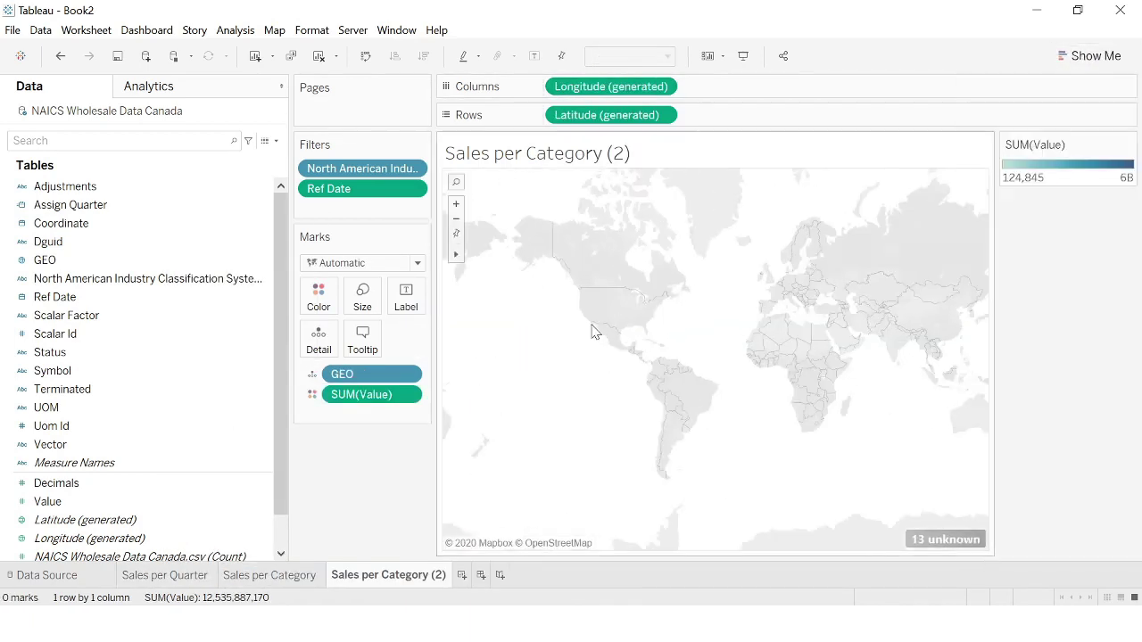
Edit the map's locations, setting Country/Region to Canada to match the provinces in GEO.
{"action": "scroll", "coordinate": [595, 339], "scroll_direction": "up", "scroll_amount": 3}
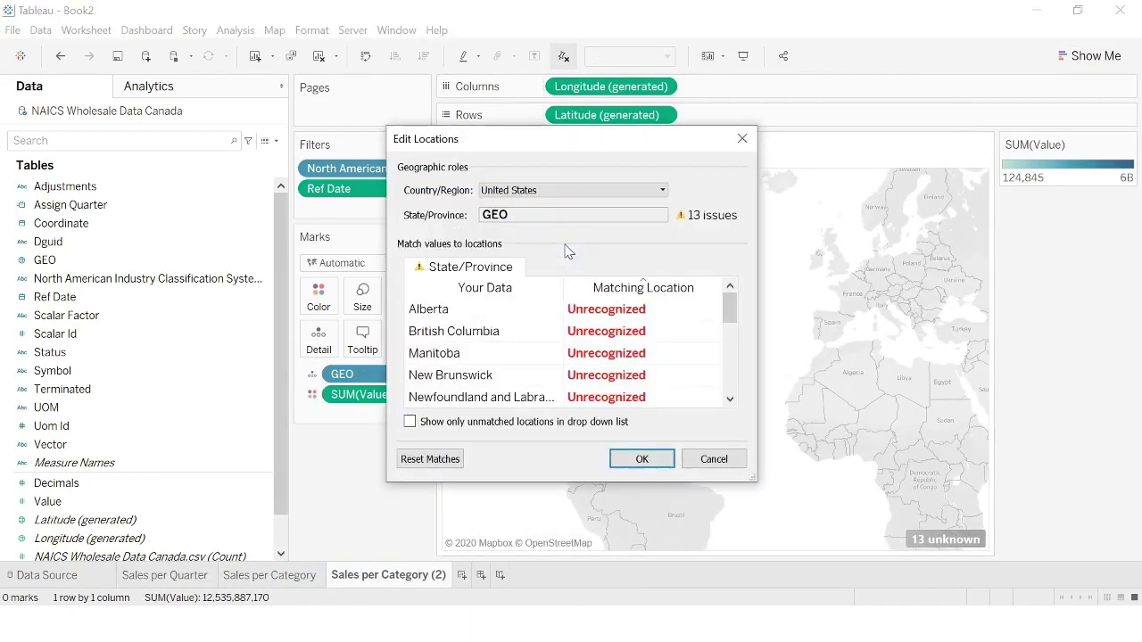
{"action": "left_click", "coordinate": [606, 190]}
{"action": "left_click", "coordinate": [732, 239]}
{"action": "left_click", "coordinate": [660, 411]}
{"action": "left_click", "coordinate": [641, 458]}
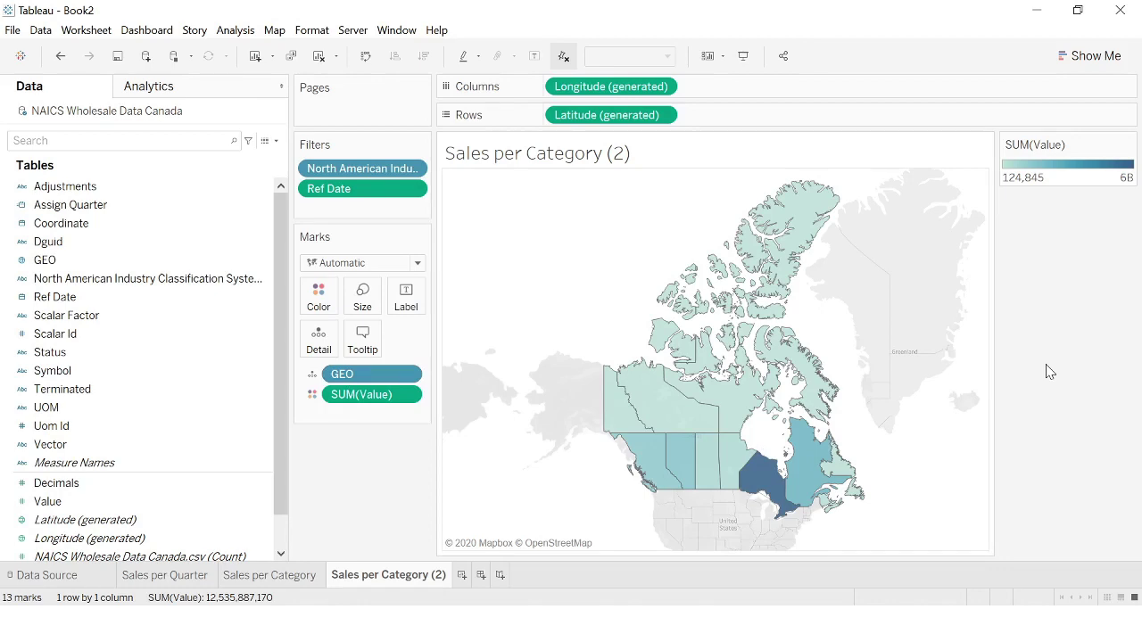
Rename the Sales per Category (2) map sheet as Sales per Province.
{"action": "double_click", "coordinate": [422, 577]}
{"action": "type", "text": "Sales per Province"}
{"action": "key", "text": "Return"}
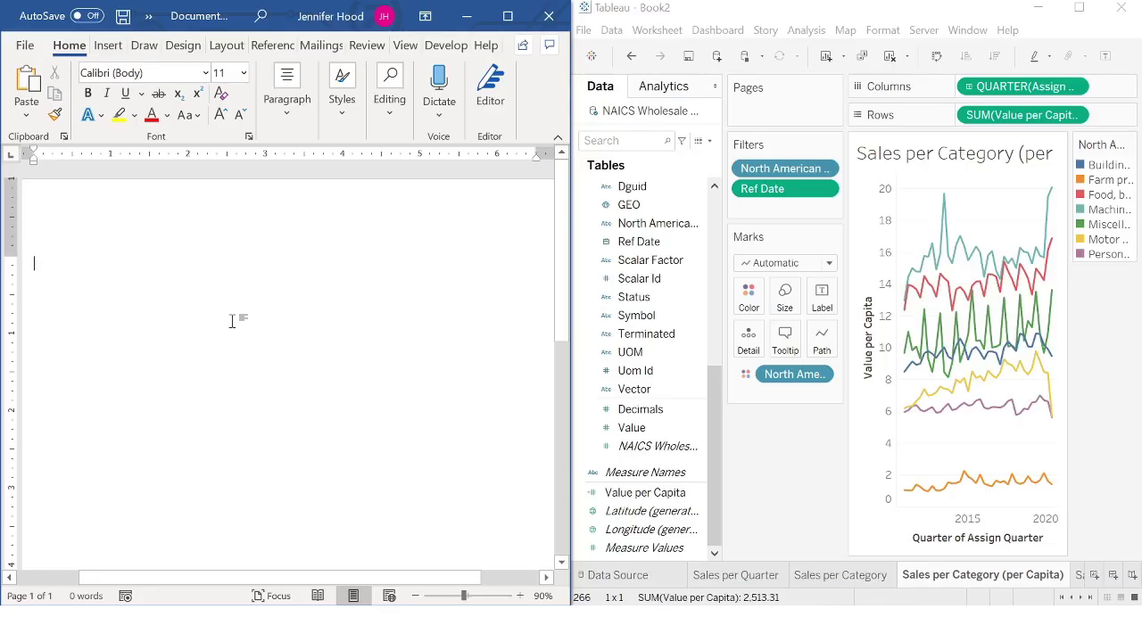
In the blank Word document, write the bold heading "Key Takeaways so far".
{"action": "type", "text": "Key Tai"}
{"action": "key", "text": "BackSpace"}
{"action": "type", "text": "keaway"}
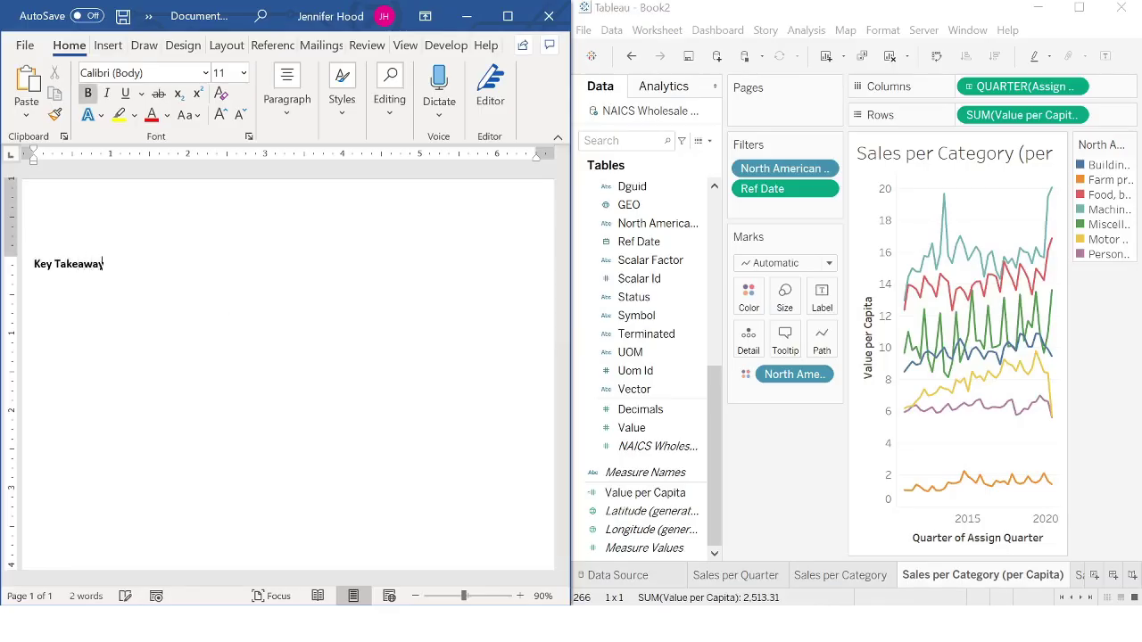
{"action": "type", "text": "s so far "}
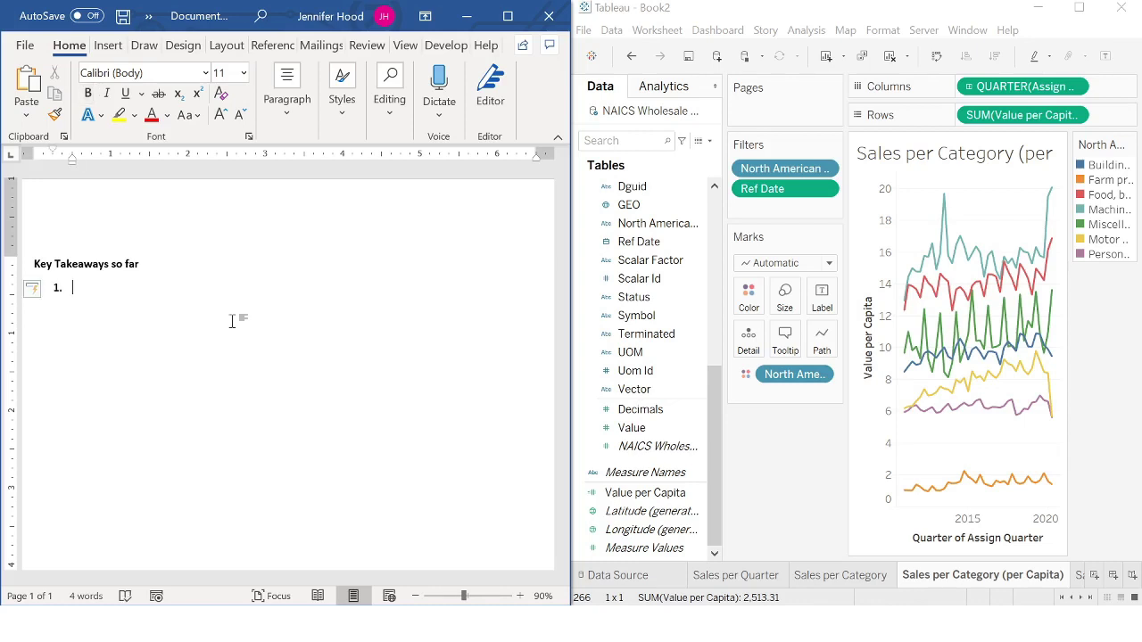
List the first two numbered takeaways: "Per capita sales much flatter than overall growth" and "Big drops in 2020 – motor vehicles".
{"action": "type", "text": "Per capita sales much flatter than overall growth"}
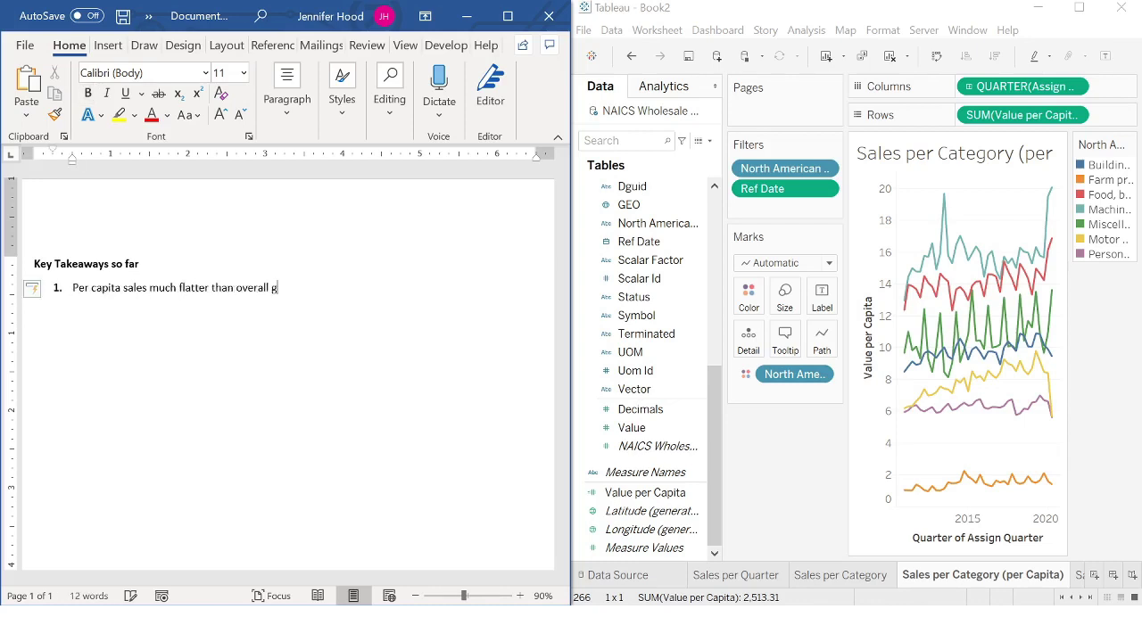
{"action": "key", "text": "Return"}
{"action": "type", "text": "Big drops in 2020 - motor vehicles"}
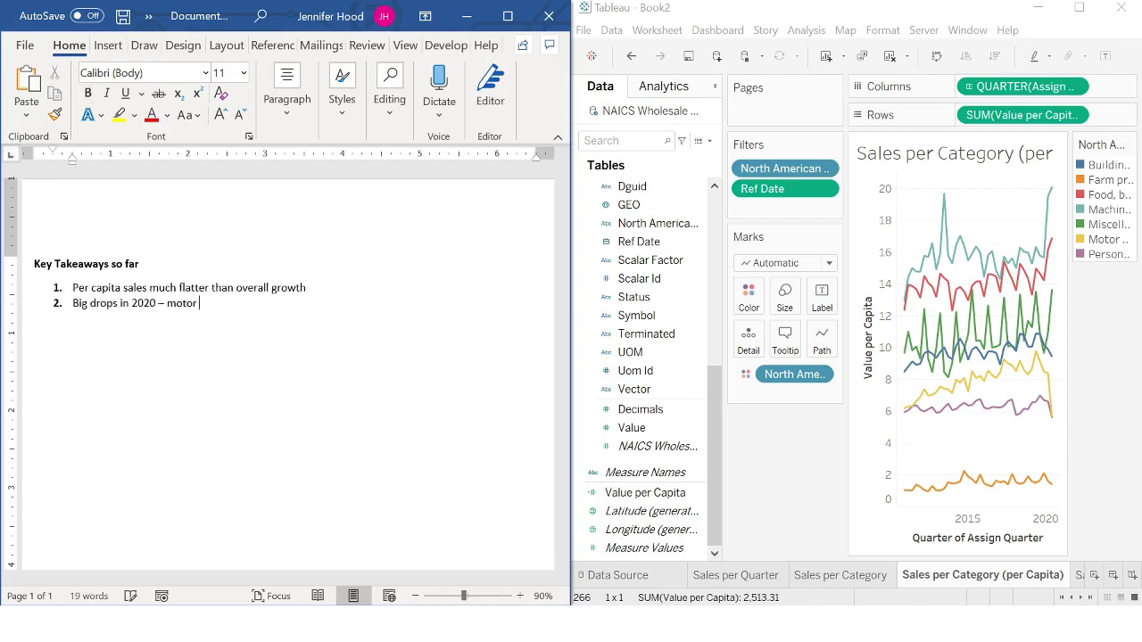
{"action": "key", "text": "Return"}
In Tableau, filter the Sales per Category (per Capita) sheet on Adjustments to Seasonally adjusted only.
{"action": "left_click", "coordinate": [1080, 8]}
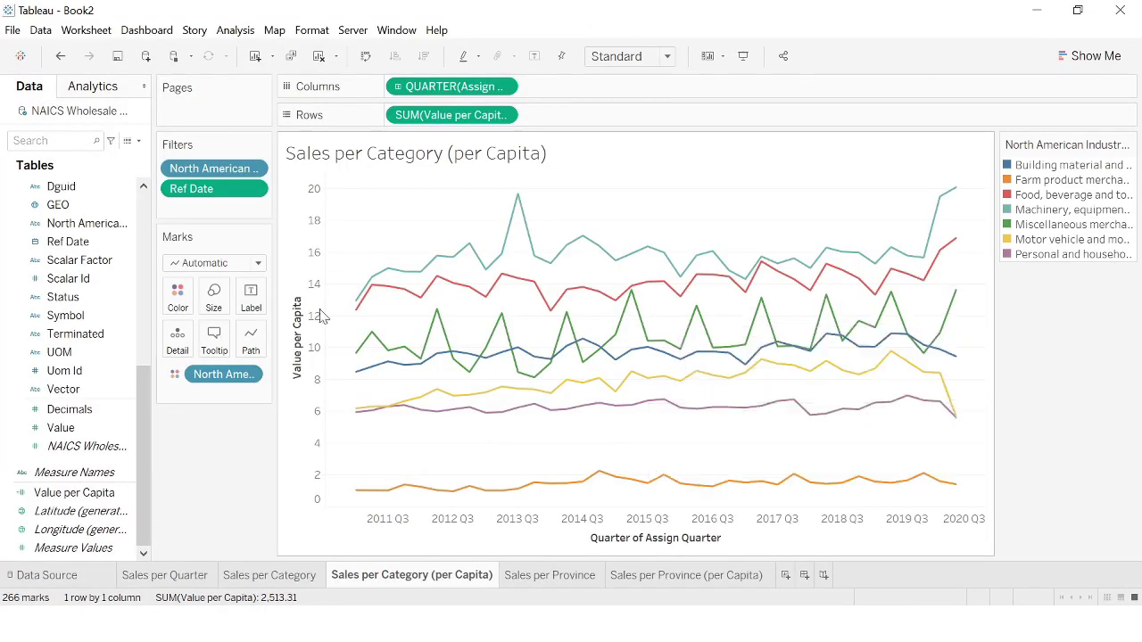
{"action": "left_click_drag", "start_coordinate": [145, 420], "coordinate": [158, 369]}
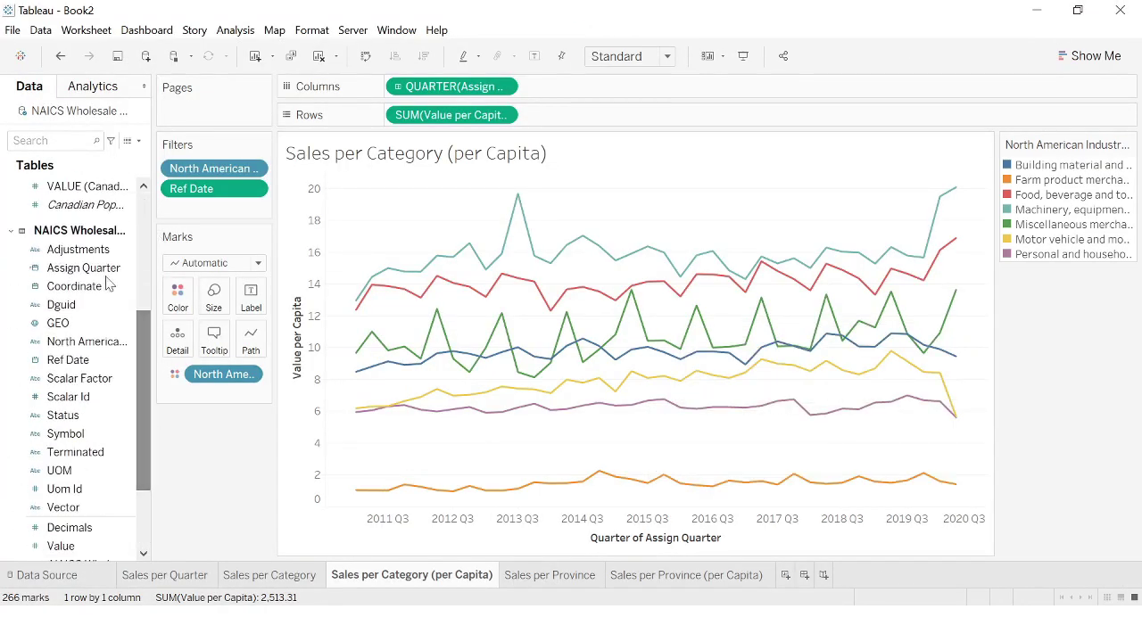
{"action": "left_click_drag", "start_coordinate": [79, 249], "coordinate": [214, 214]}
{"action": "left_click", "coordinate": [582, 525]}
Add the Seasonally adjusted Adjustments filter to the Sales per Category and Sales per Quarter sheets.
{"action": "left_click", "coordinate": [269, 575]}
{"action": "left_click_drag", "start_coordinate": [78, 249], "coordinate": [214, 214]}
{"action": "left_click", "coordinate": [404, 184]}
{"action": "left_click", "coordinate": [582, 526]}
{"action": "left_click", "coordinate": [165, 574]}
{"action": "left_click_drag", "start_coordinate": [78, 249], "coordinate": [214, 214]}
{"action": "left_click", "coordinate": [404, 184]}
{"action": "left_click", "coordinate": [583, 526]}
Filter the Sales per Province and Sales per Province (per Capita) sheets on Adjustments to Seasonally adjusted.
{"action": "left_click", "coordinate": [408, 575]}
{"action": "left_click", "coordinate": [550, 574]}
{"action": "left_click_drag", "start_coordinate": [79, 250], "coordinate": [214, 214]}
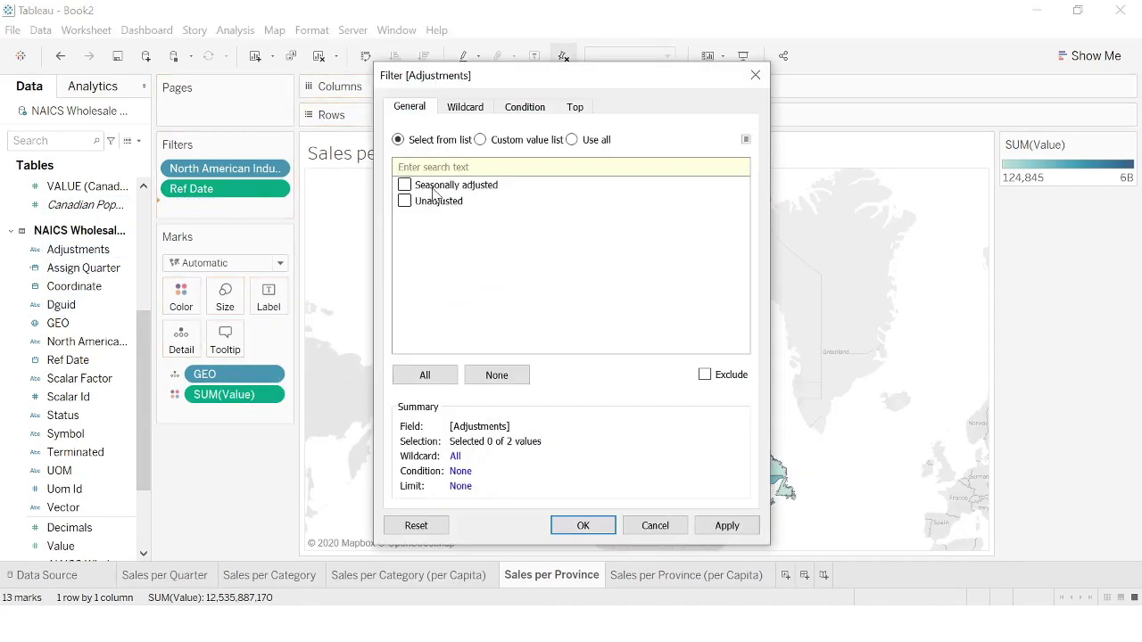
{"action": "left_click", "coordinate": [404, 184]}
{"action": "left_click", "coordinate": [707, 527]}
{"action": "left_click", "coordinate": [589, 526]}
{"action": "left_click", "coordinate": [686, 575]}
{"action": "left_click_drag", "start_coordinate": [79, 249], "coordinate": [214, 214]}
{"action": "left_click", "coordinate": [404, 185]}
{"action": "left_click", "coordinate": [582, 525]}
Review the Sales per Category (per Capita) chart and add the Word takeaway "Big jumps in machinery, equipment; food, beverage, tobacco".
{"action": "left_click", "coordinate": [549, 574]}
{"action": "left_click", "coordinate": [393, 576]}
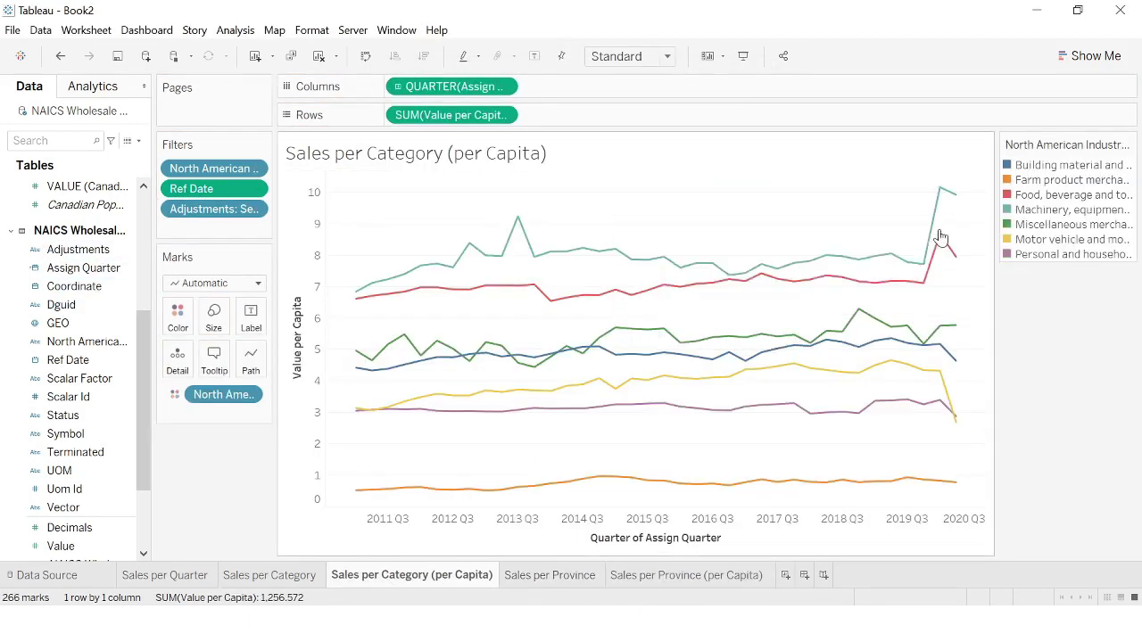
{"action": "mouse_move", "coordinate": [940, 238]}
{"action": "key", "text": "alt+Tab"}
{"action": "type", "text": "Big jumps in machin"}
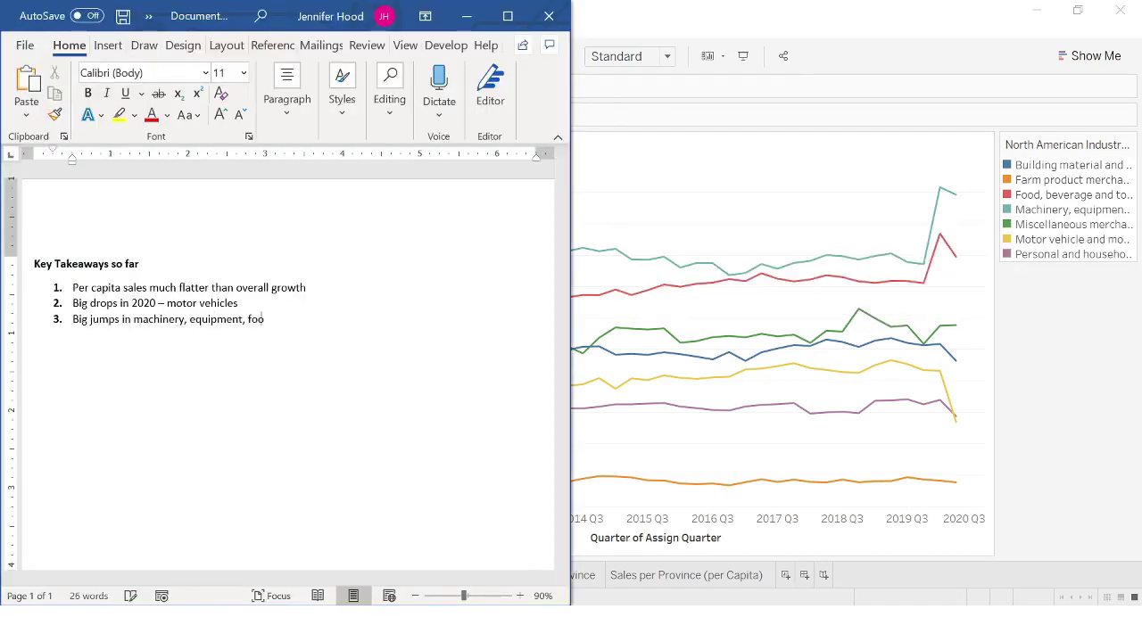
{"action": "type", "text": "ery, equipment; food, beverage, tobacco"}
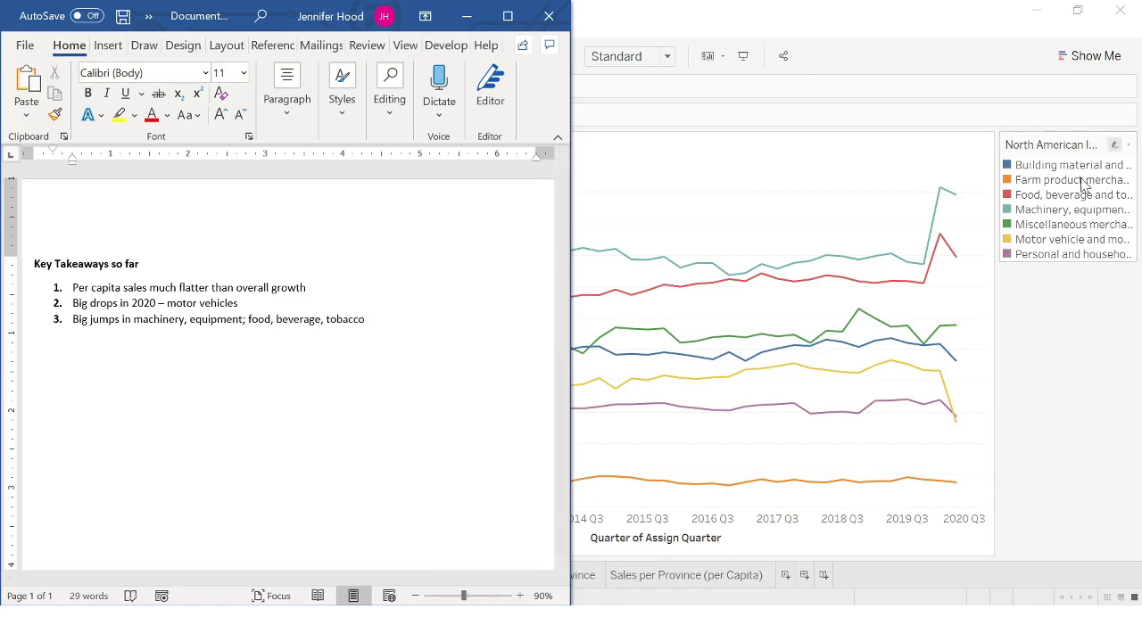
Add a fourth numbered takeaway reading "Farm, miscellaneous, personal/household mostly stable".
{"action": "key", "text": "Return"}
{"action": "type", "text": "Farms r"}
{"action": "type", "text": "iscella"}
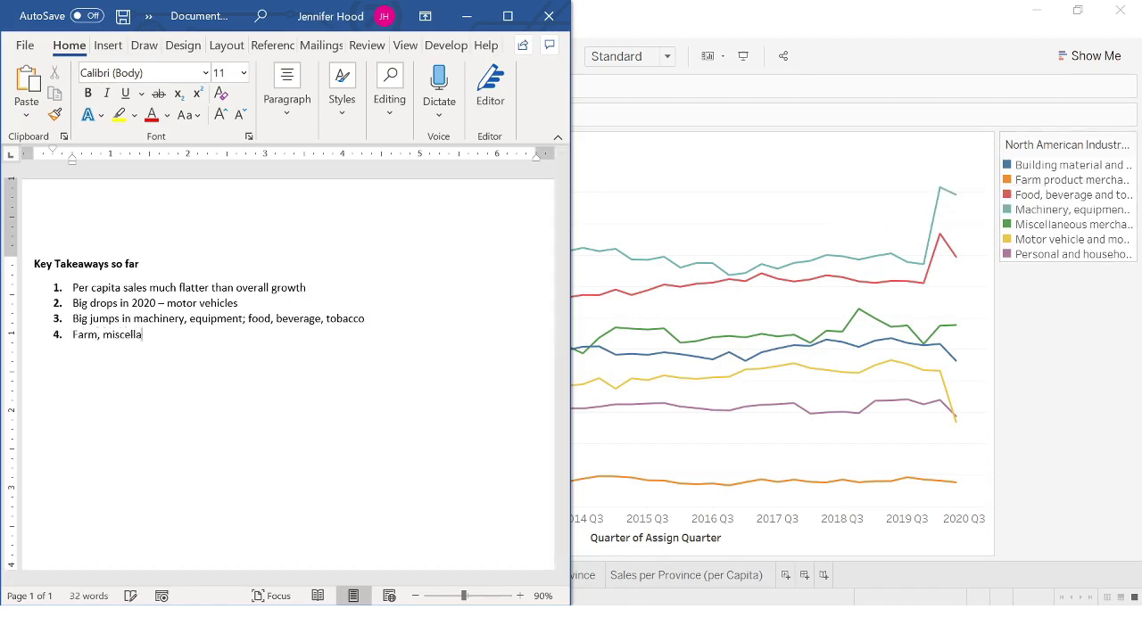
{"action": "type", "text": "neous, personal/household mostly stable"}
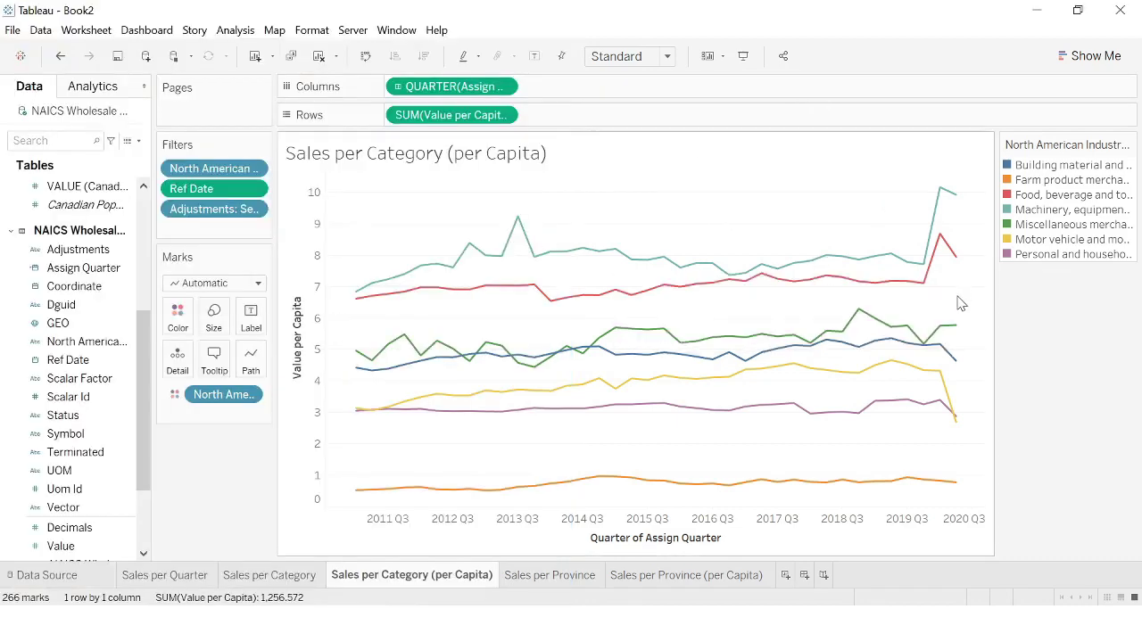
Look over the Sales per Category and Sales per Quarter sheets in Tableau and duplicate Sales per Quarter.
{"action": "left_click", "coordinate": [270, 575]}
{"action": "left_click", "coordinate": [165, 576]}
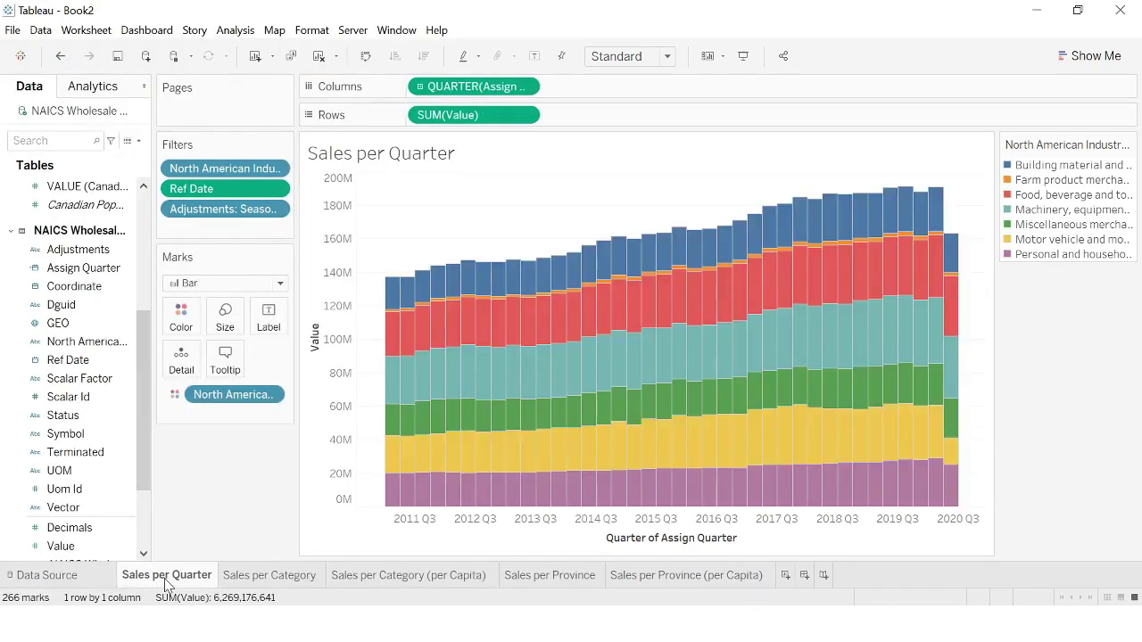
{"action": "left_click", "coordinate": [263, 577]}
{"action": "right_click", "coordinate": [166, 576]}
{"action": "left_click", "coordinate": [225, 426]}
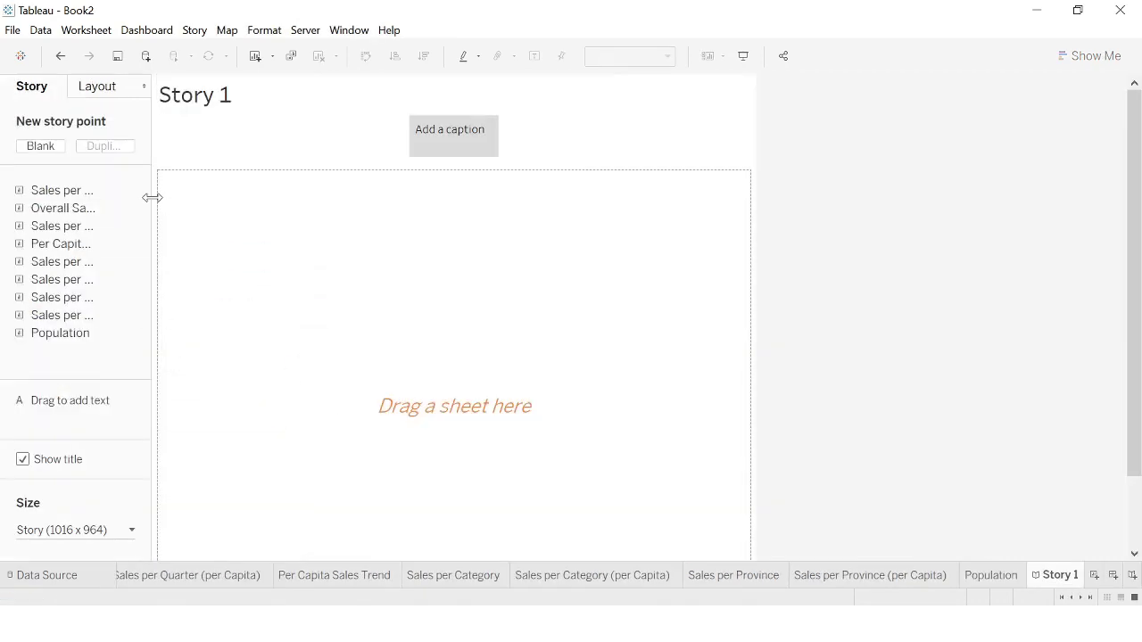
Place the Overall Sales Trend sheet in the first point of Story 1 and caption it "Wholesale Sales Trends".
{"action": "left_click_drag", "start_coordinate": [153, 197], "coordinate": [525, 290]}
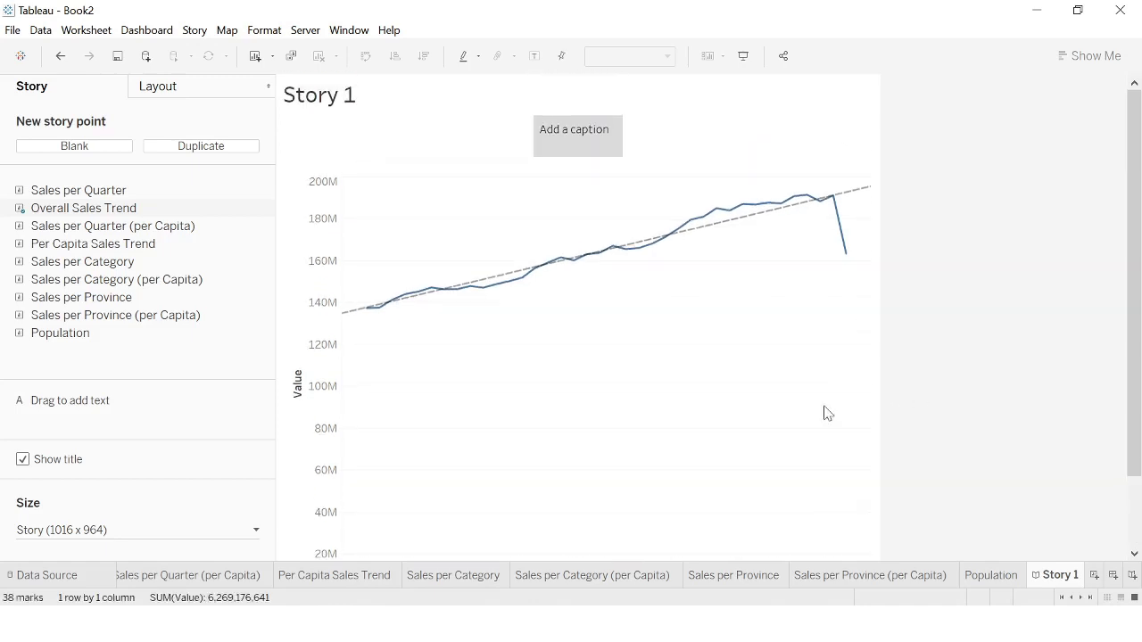
{"action": "left_click", "coordinate": [577, 136]}
{"action": "type", "text": "Wholesale Sales Trends"}
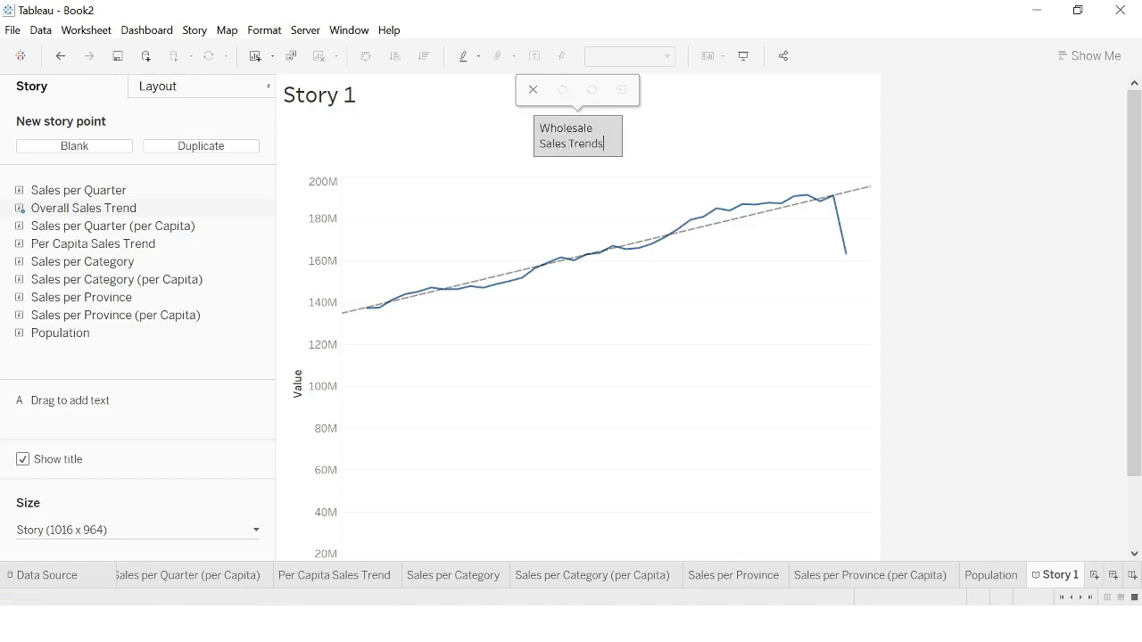
{"action": "left_click", "coordinate": [693, 133]}
Add a blank second story point and put the note "Generally positive trend over past 10 years." on the first point's chart.
{"action": "left_click", "coordinate": [74, 146]}
{"action": "left_click", "coordinate": [540, 156]}
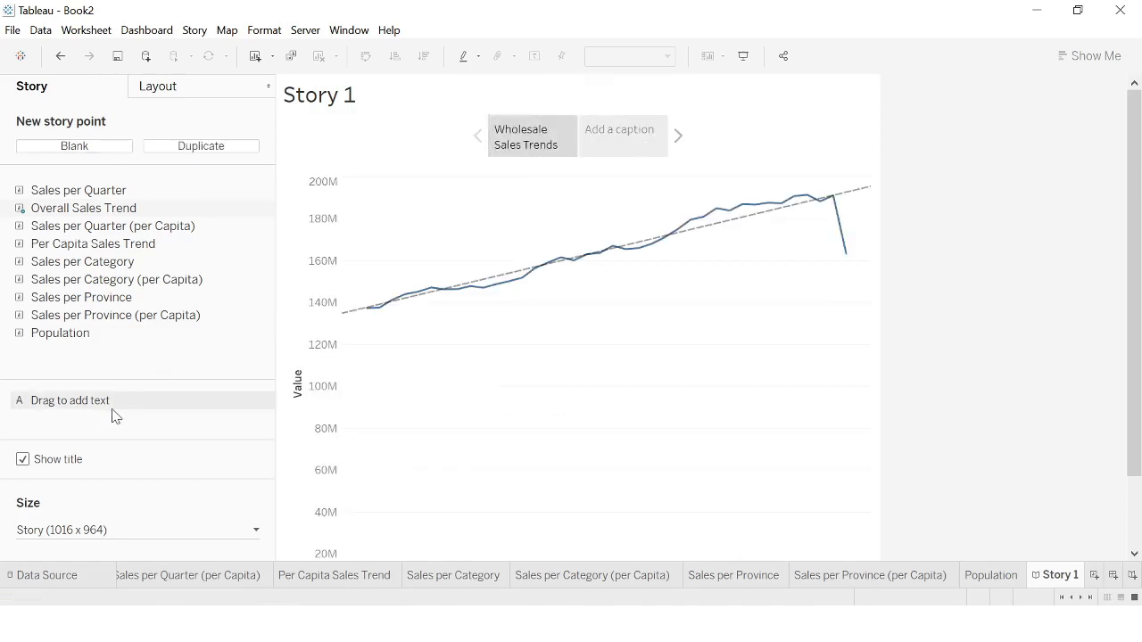
{"action": "left_click_drag", "start_coordinate": [112, 413], "coordinate": [663, 357]}
{"action": "left_click_drag", "start_coordinate": [604, 214], "coordinate": [663, 253]}
{"action": "type", "text": "Generally positive trend over past 10 years."}
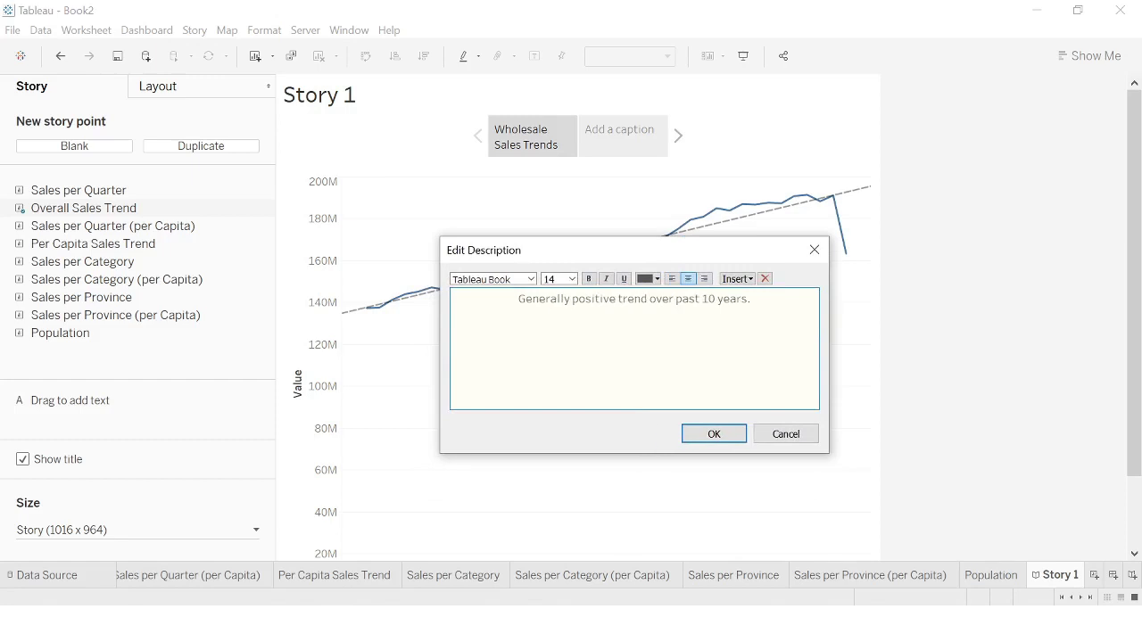
{"action": "left_click", "coordinate": [713, 434]}
Move the positive-trend note below the early part of the trend line and set its font size to 12.
{"action": "left_click_drag", "start_coordinate": [782, 385], "coordinate": [545, 368]}
{"action": "double_click", "coordinate": [535, 349]}
{"action": "left_click", "coordinate": [507, 238]}
{"action": "left_click", "coordinate": [490, 301]}
{"action": "left_click", "coordinate": [650, 390]}
{"action": "double_click", "coordinate": [573, 358]}
{"action": "left_click", "coordinate": [651, 392]}
Add the note "Until early 2020 (COVID-19 impact)" near the trend line's end and set its font size to 10.
{"action": "left_click_drag", "start_coordinate": [71, 400], "coordinate": [696, 257]}
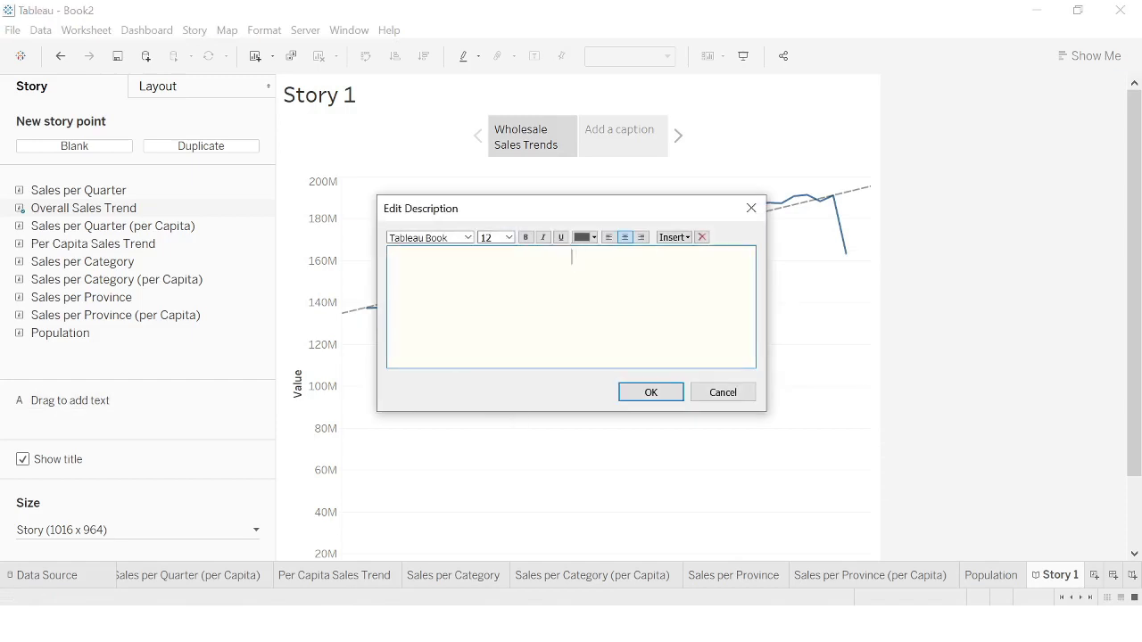
{"action": "type", "text": "Until early 2020 (COVID-19 impact)"}
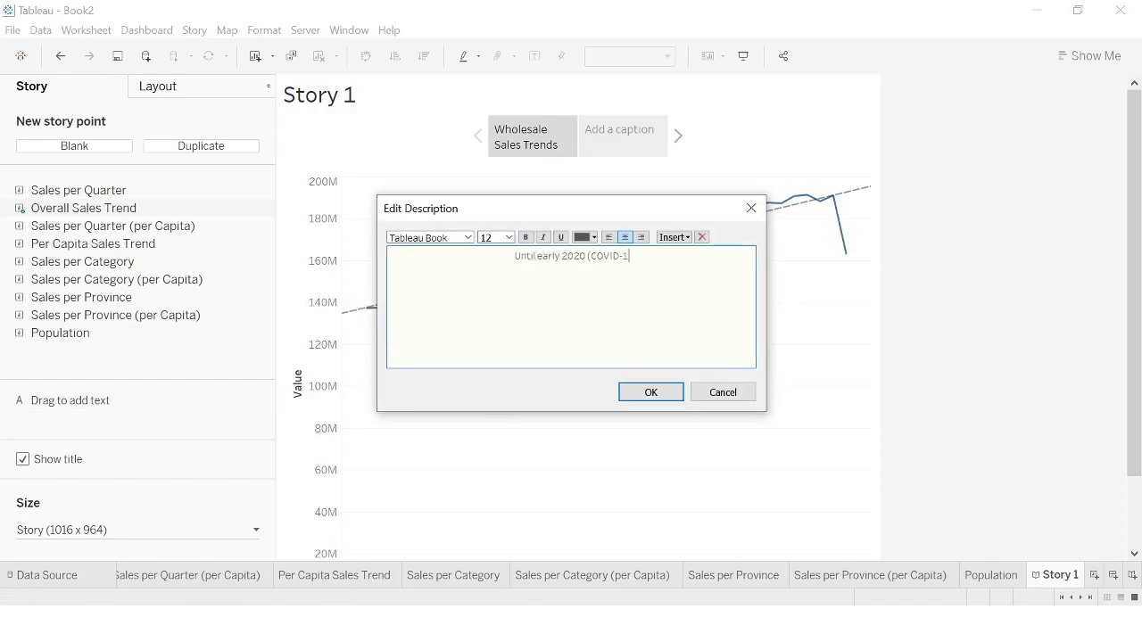
{"action": "left_click", "coordinate": [656, 394]}
{"action": "double_click", "coordinate": [829, 253]}
{"action": "left_click_drag", "start_coordinate": [649, 256], "coordinate": [496, 256]}
{"action": "left_click", "coordinate": [508, 238]}
{"action": "left_click", "coordinate": [490, 275]}
{"action": "key", "text": "Return"}
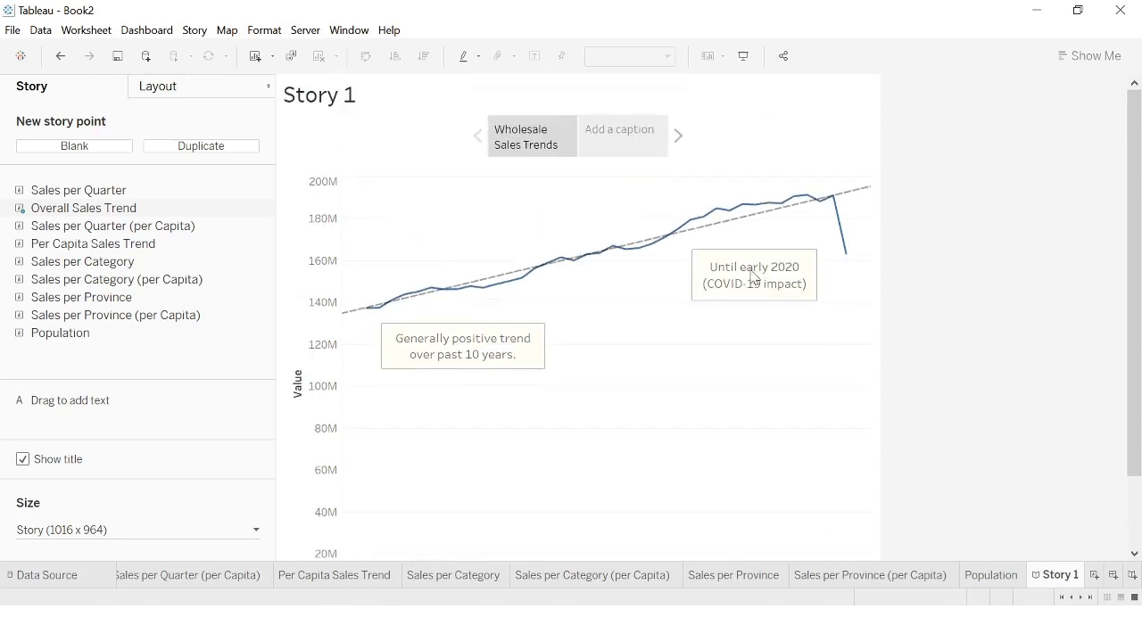
{"action": "left_click", "coordinate": [195, 31]}
{"action": "left_click", "coordinate": [196, 89]}
{"action": "left_click", "coordinate": [53, 223]}
{"action": "left_click", "coordinate": [55, 148]}
{"action": "left_click", "coordinate": [70, 88]}
Move the COVID-19 impact note directly below the sharp drop at the end of the sales line.
{"action": "left_click", "coordinate": [800, 271]}
{"action": "left_click", "coordinate": [822, 266]}
{"action": "left_click", "coordinate": [852, 304]}
{"action": "left_click", "coordinate": [937, 306]}
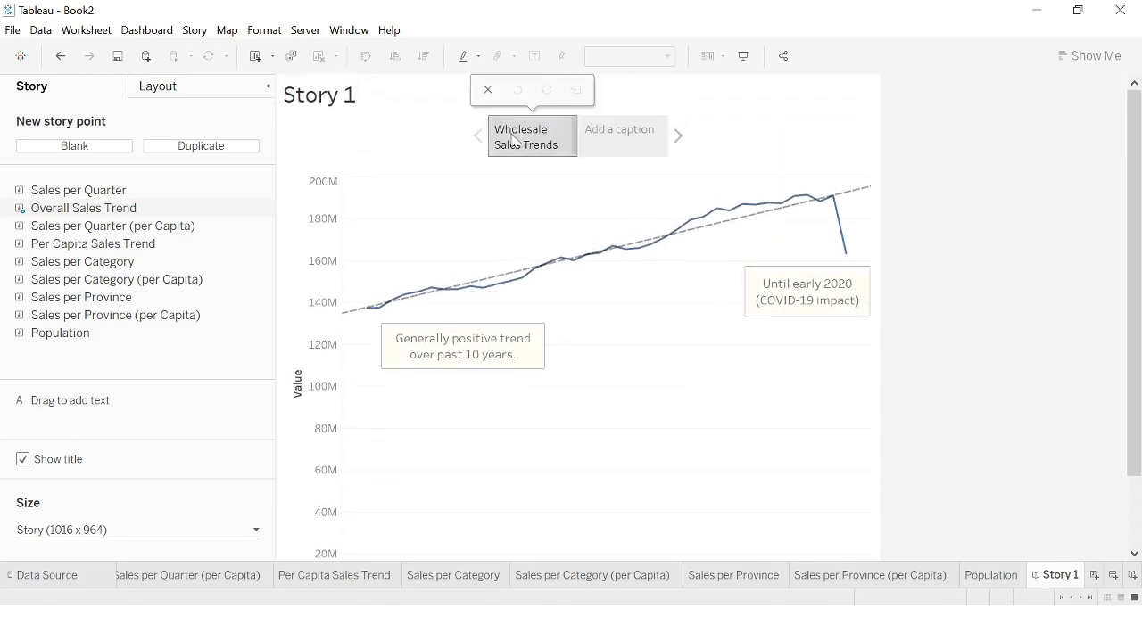
Place the Per Capita Sales Trend sheet in the second story point and compare it with the first point.
{"action": "left_click", "coordinate": [617, 138]}
{"action": "double_click", "coordinate": [140, 250]}
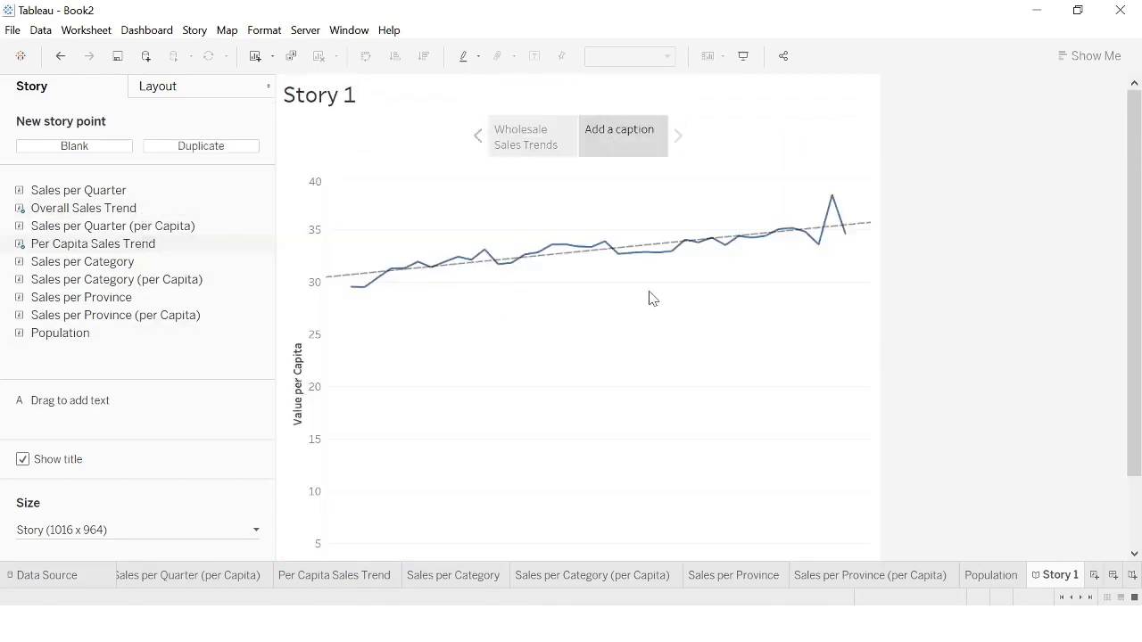
{"action": "left_click", "coordinate": [553, 143]}
{"action": "left_click", "coordinate": [620, 140]}
{"action": "left_click", "coordinate": [553, 142]}
{"action": "left_click", "coordinate": [620, 141]}
{"action": "left_click", "coordinate": [558, 148]}
{"action": "left_click", "coordinate": [624, 142]}
Caption the second story point "Wholesale Trends per".
{"action": "left_click", "coordinate": [632, 148]}
{"action": "type", "text": "Wholesale Trends per"}
{"action": "left_click", "coordinate": [936, 280]}
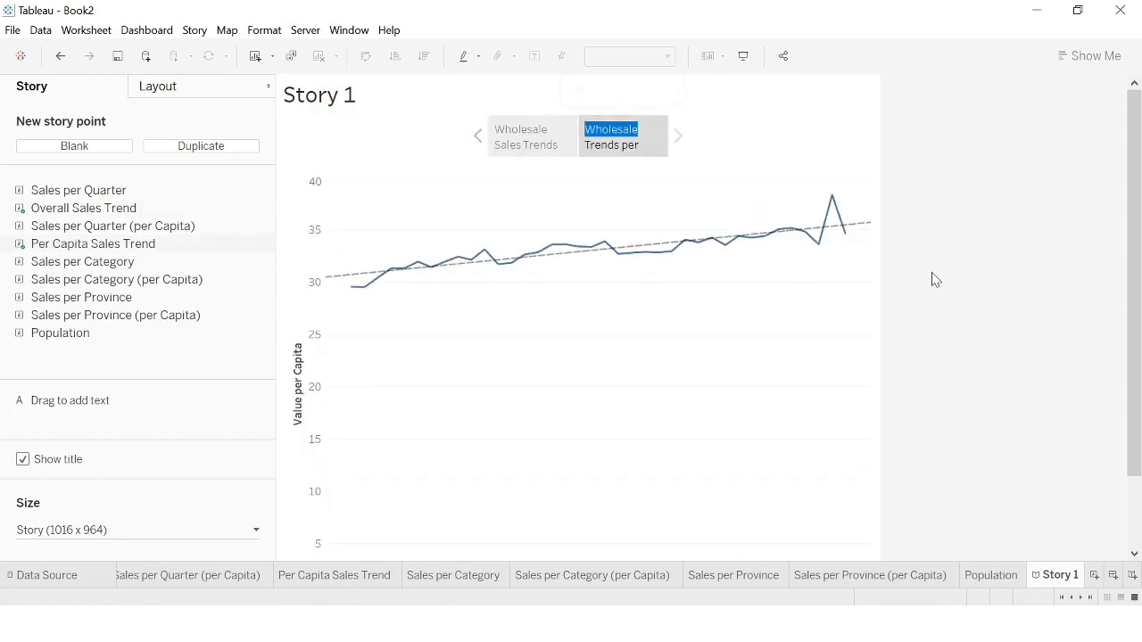
Add a third story point showing Sales per Category (per Capita) and caption it "Per Category Sales (per capita)".
{"action": "left_click", "coordinate": [97, 151]}
{"action": "double_click", "coordinate": [63, 283]}
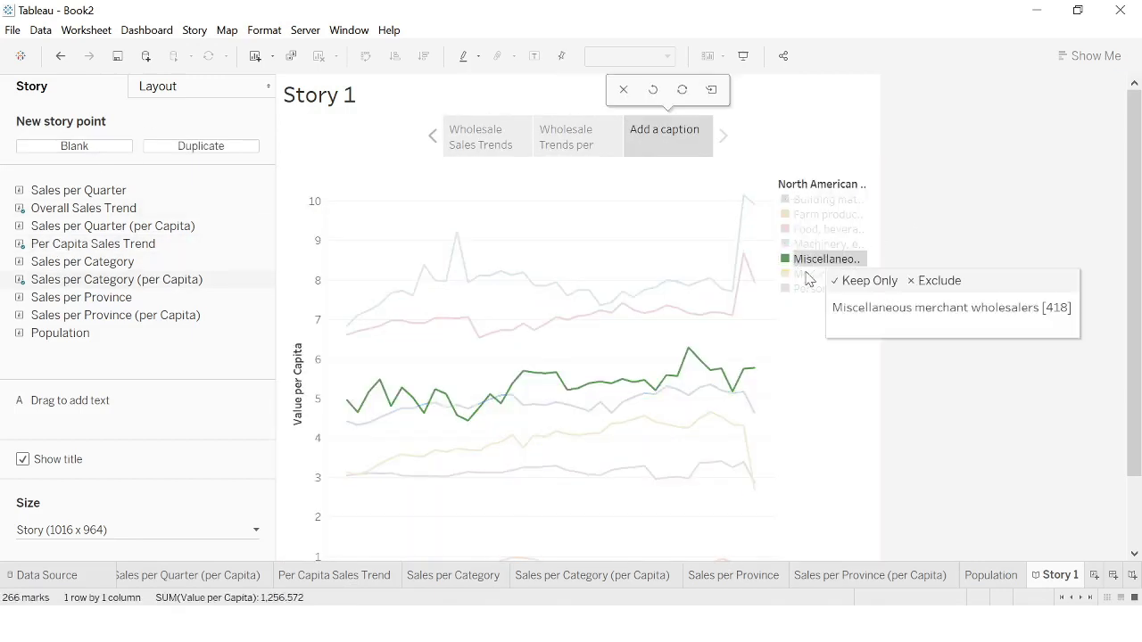
{"action": "left_click", "coordinate": [665, 134]}
{"action": "type", "text": "Per Category Sales"}
{"action": "type", "text": " (per capita)"}
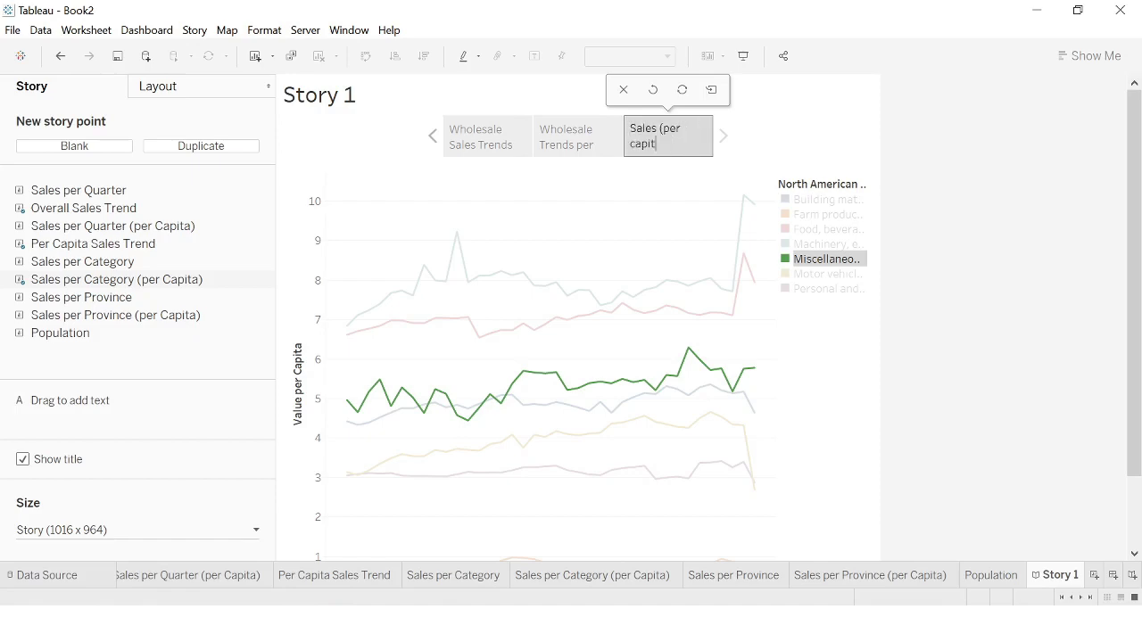
{"action": "left_click", "coordinate": [749, 134]}
Save the current category view as a new story point and return to the Per Category Sales point.
{"action": "left_click", "coordinate": [711, 90]}
{"action": "left_click", "coordinate": [635, 130]}
{"action": "scroll", "coordinate": [808, 373], "scroll_direction": "down", "scroll_amount": 1}
Try excluding data points from the machinery and equipment line in the Per Category Sales story point.
{"action": "left_click", "coordinate": [677, 247]}
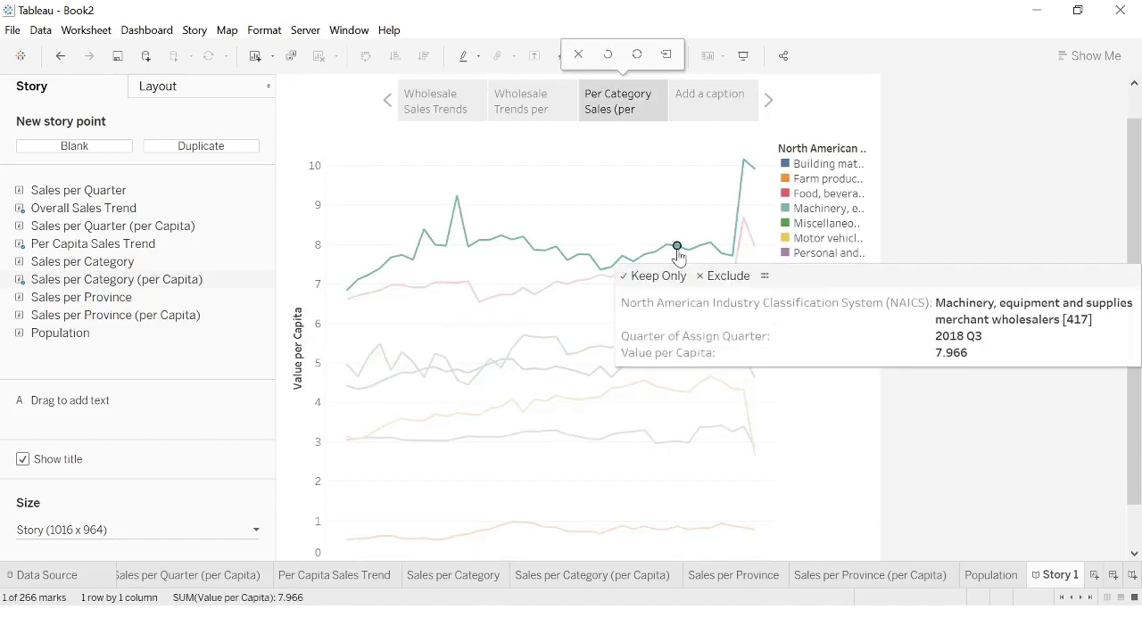
{"action": "right_click", "coordinate": [710, 244]}
{"action": "left_click", "coordinate": [736, 385]}
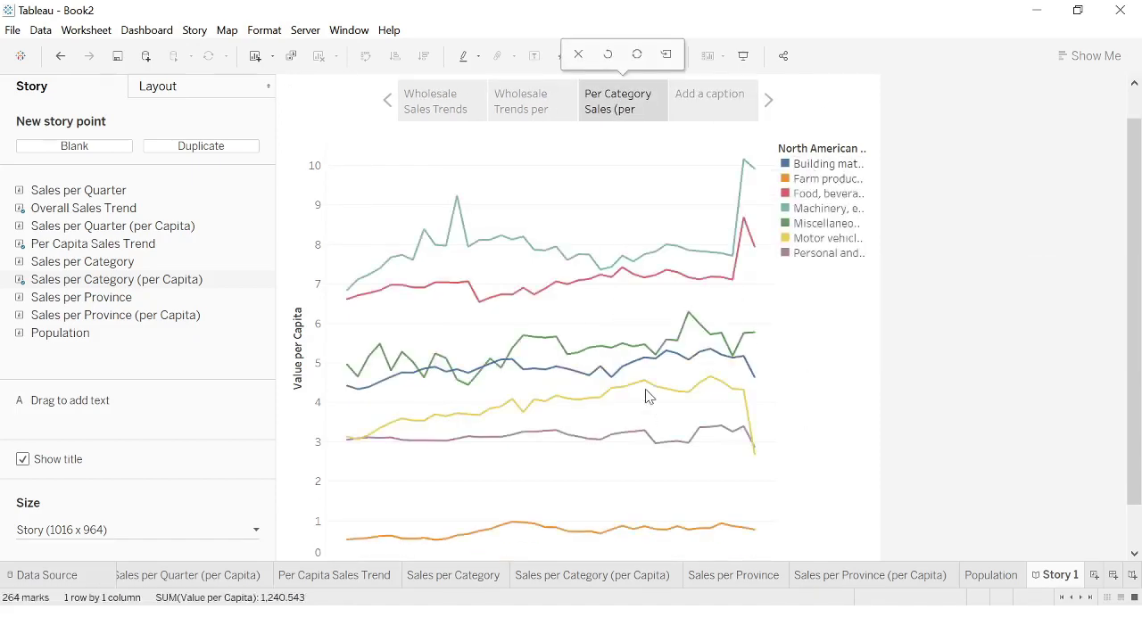
{"action": "left_click", "coordinate": [637, 55]}
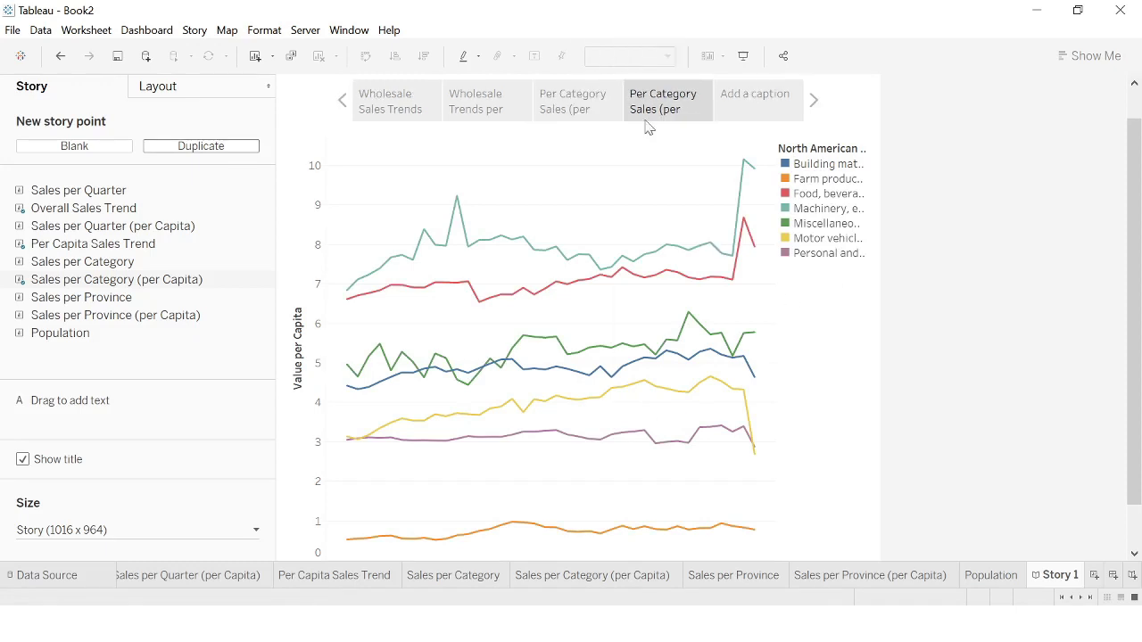
Add the text note "Big increases in machinery and food and beverage sales" above the chart lines in the fourth story point.
{"action": "left_click_drag", "start_coordinate": [119, 403], "coordinate": [489, 159]}
{"action": "type", "text": "Big increases"}
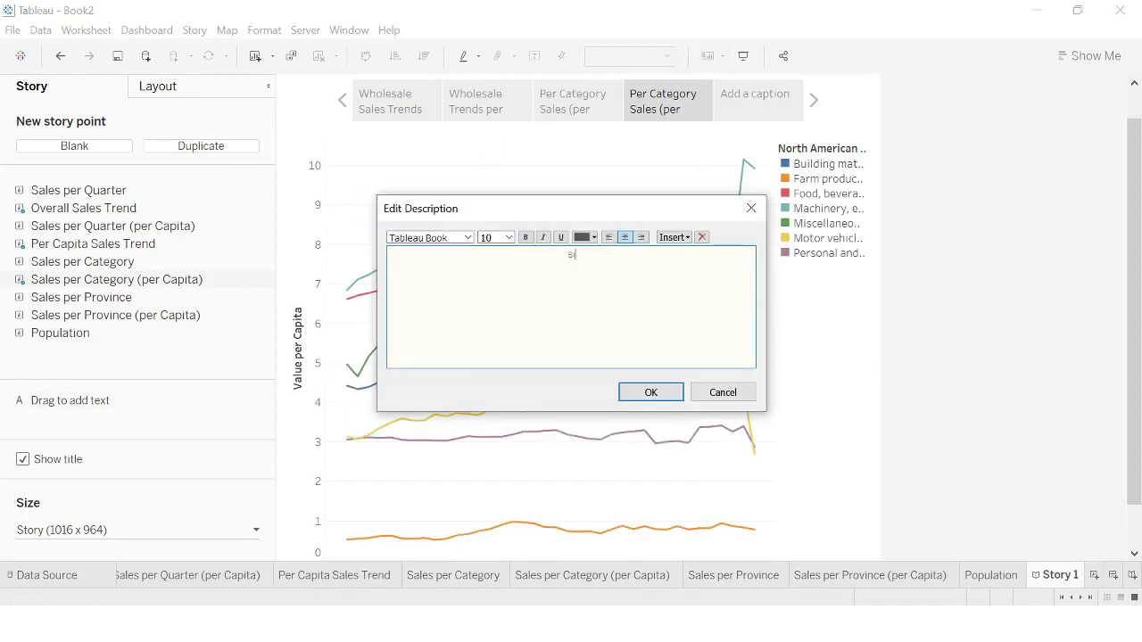
{"action": "left_click_drag", "start_coordinate": [652, 205], "coordinate": [535, 205]}
{"action": "type", "text": "in machinery and food and beverage"}
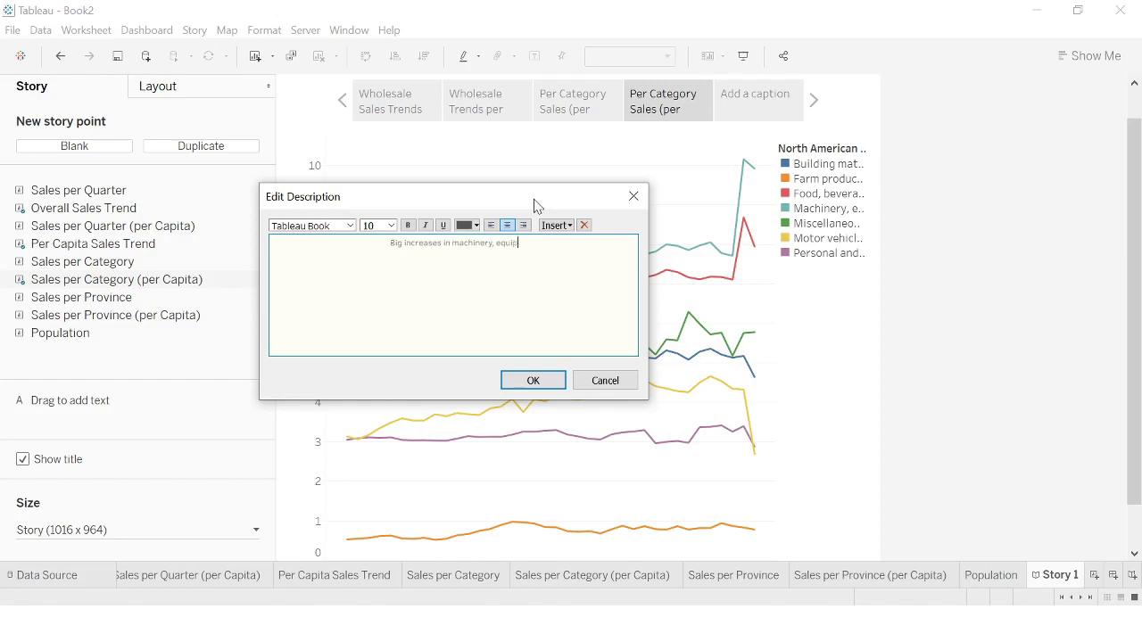
{"action": "type", "text": " sales"}
{"action": "left_click", "coordinate": [533, 380]}
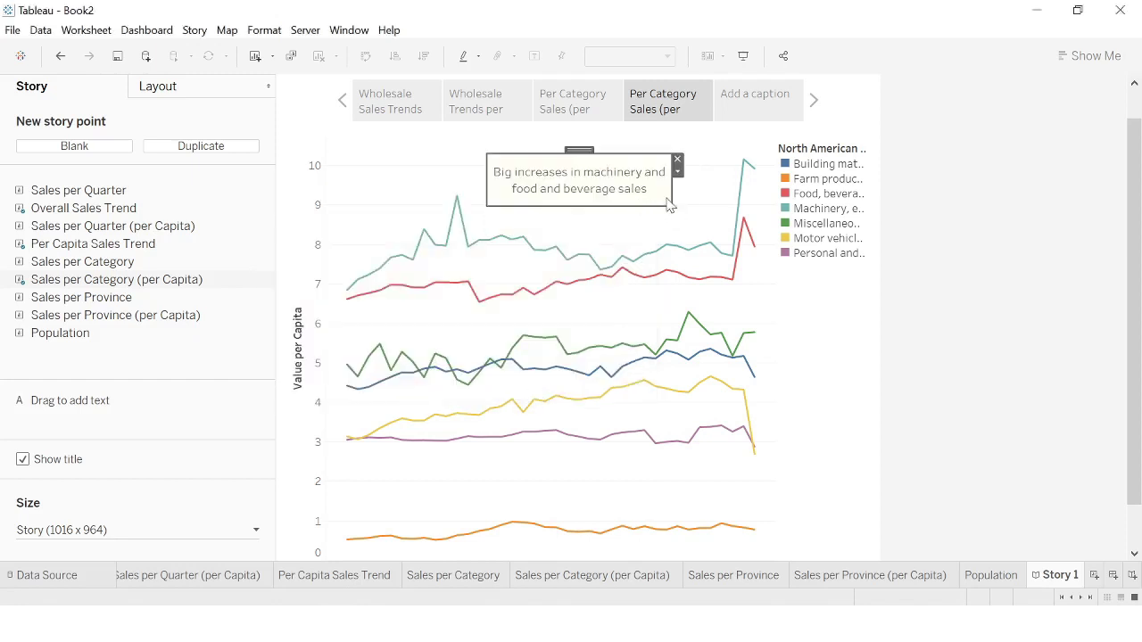
Add the text note "Vehicle sales collapse" near the recent drop in the motor vehicle line on the same story point.
{"action": "left_click_drag", "start_coordinate": [767, 389], "coordinate": [767, 390]}
{"action": "type", "text": "Vehicle sales collapse"}
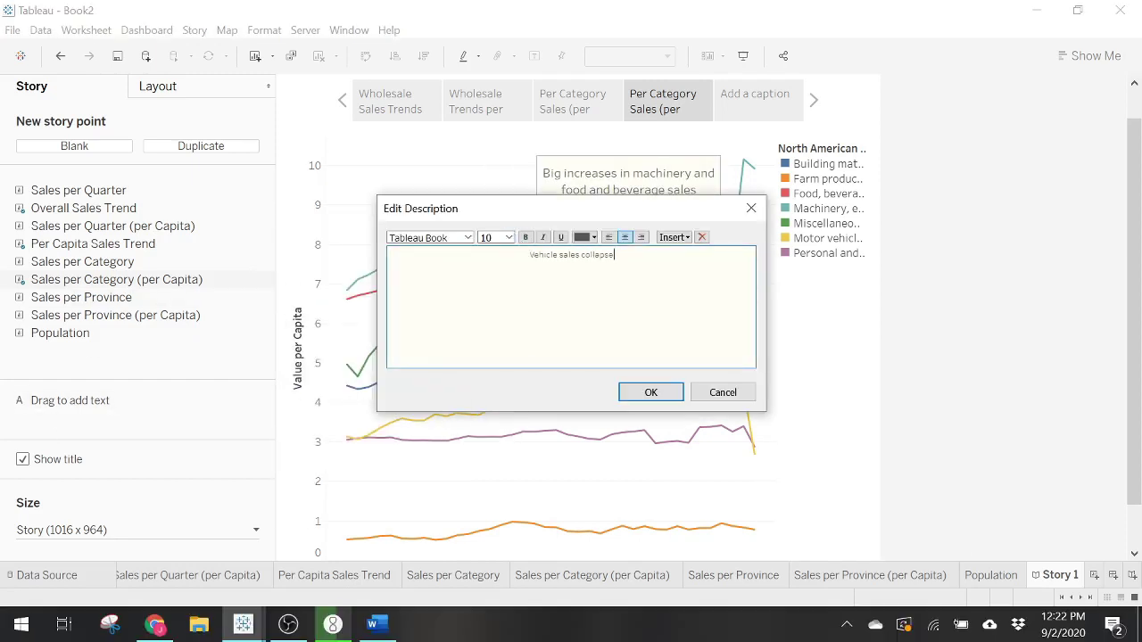
{"action": "left_click", "coordinate": [650, 390]}
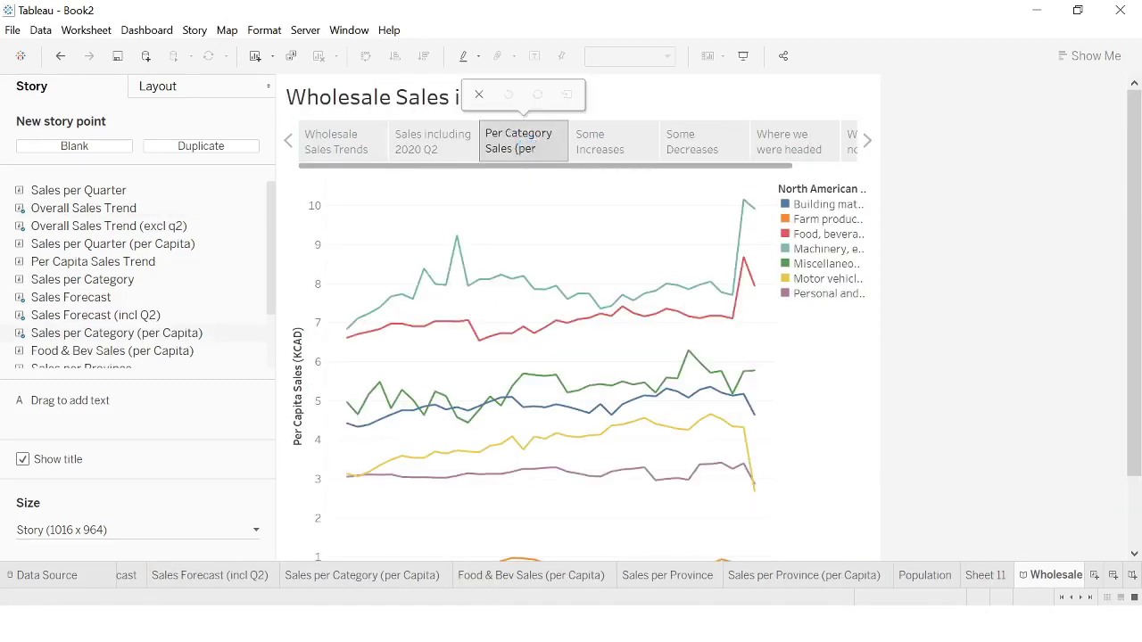
Change the caption of the "Some Increases" story point to "Increasing Sales".
{"action": "double_click", "coordinate": [614, 141]}
{"action": "type", "text": "Positive Increases"}
{"action": "left_click", "coordinate": [699, 154]}
{"action": "double_click", "coordinate": [595, 135]}
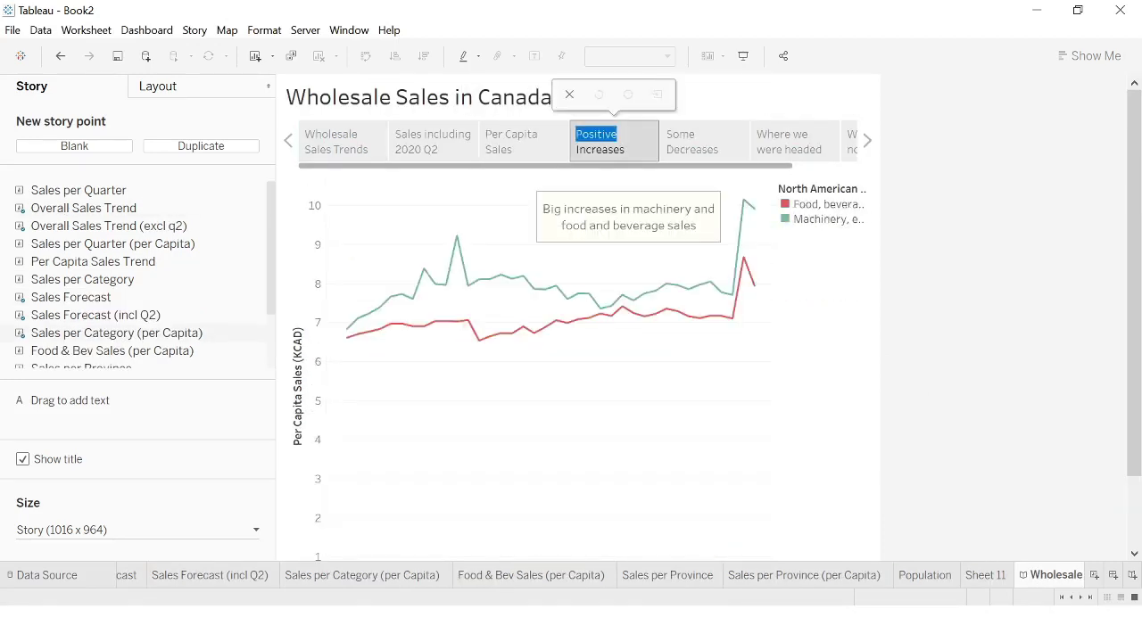
{"action": "key", "text": "BackSpace"}
{"action": "double_click", "coordinate": [600, 135]}
{"action": "type", "text": "Increasing Sales"}
{"action": "left_click", "coordinate": [699, 158]}
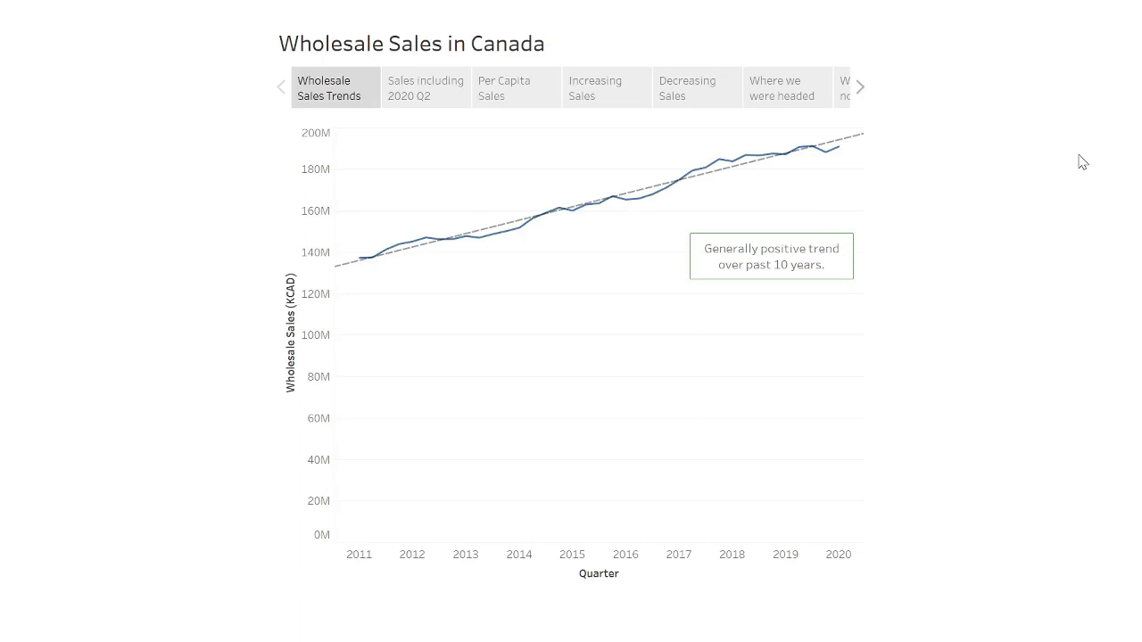
Go through the Wholesale Sales in Canada story in presentation view, from "Wholesale Sales Trends" to "What about now?".
{"action": "key", "text": "Right"}
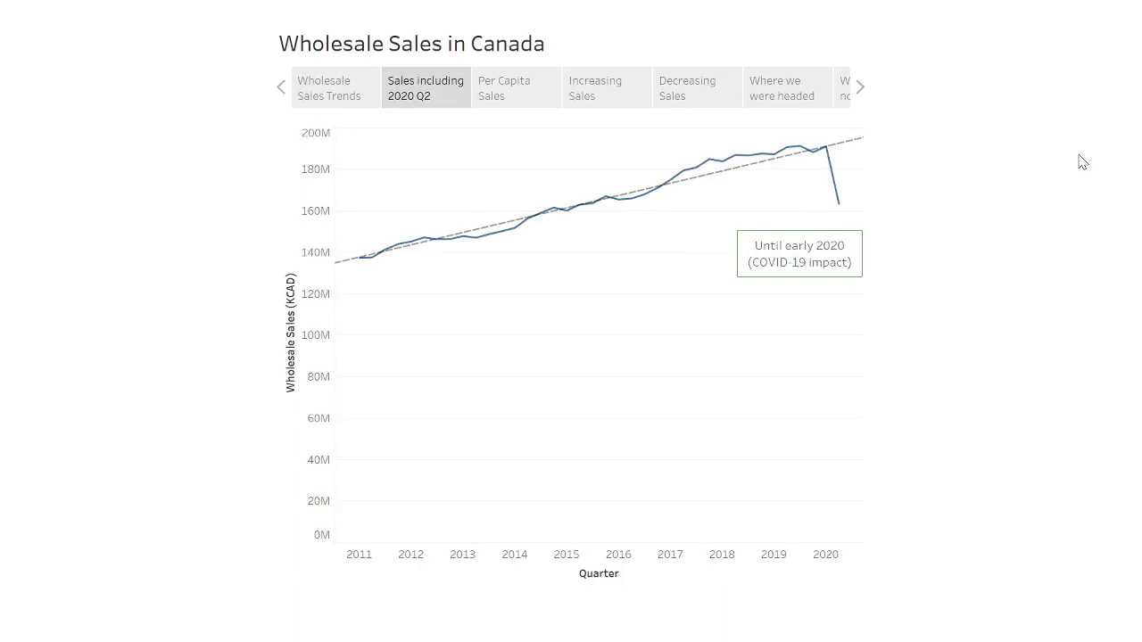
{"action": "key", "text": "Right"}
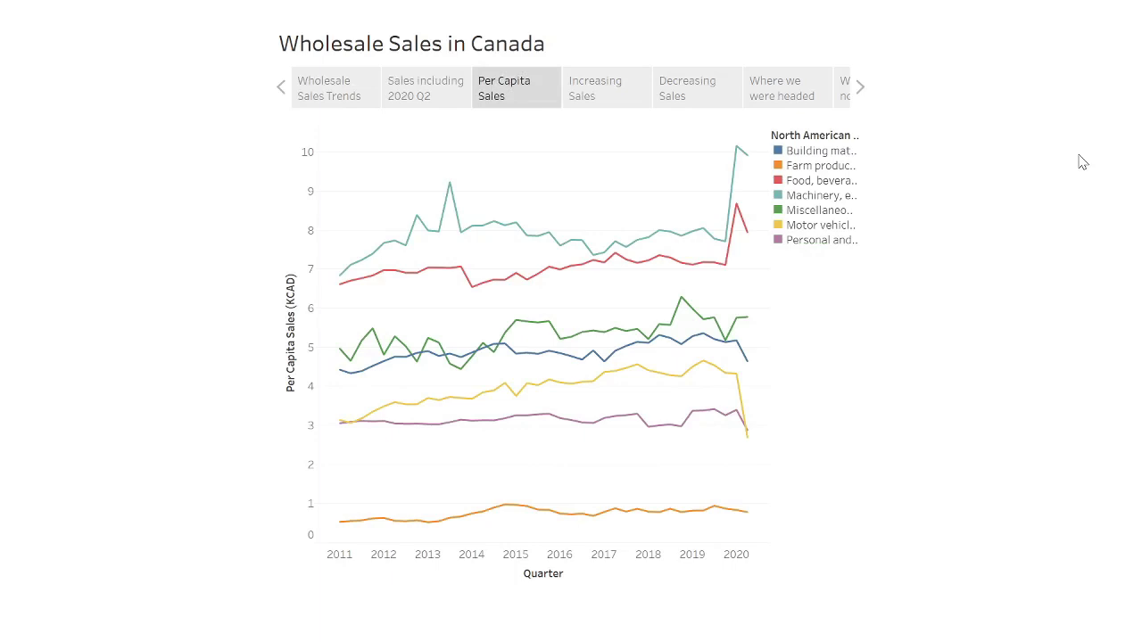
{"action": "key", "text": "Right"}
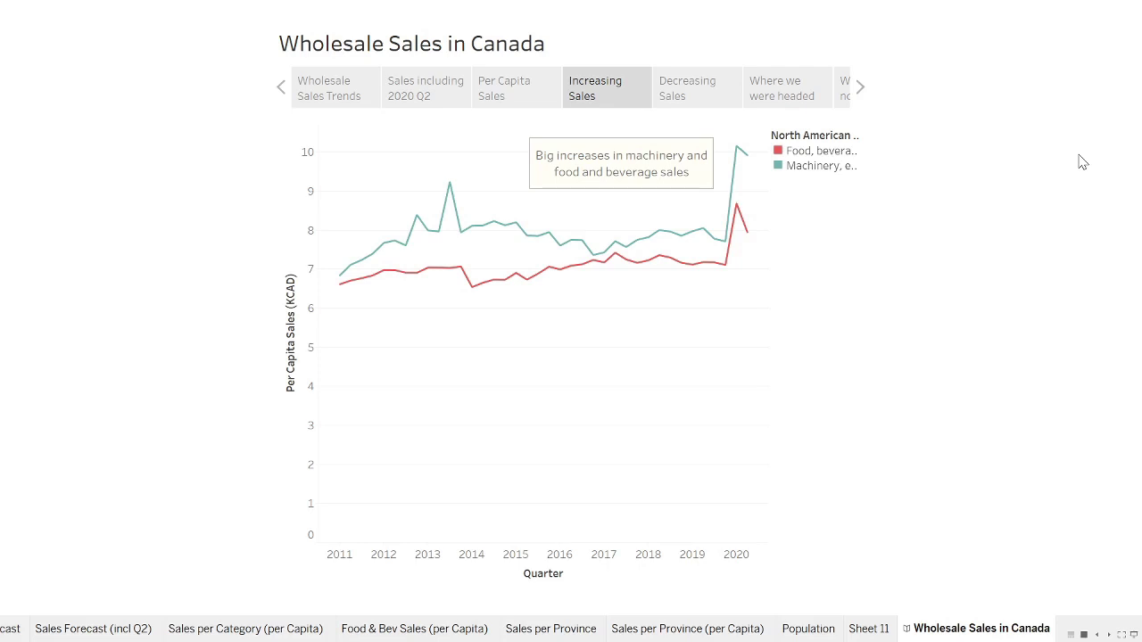
{"action": "key", "text": "Right"}
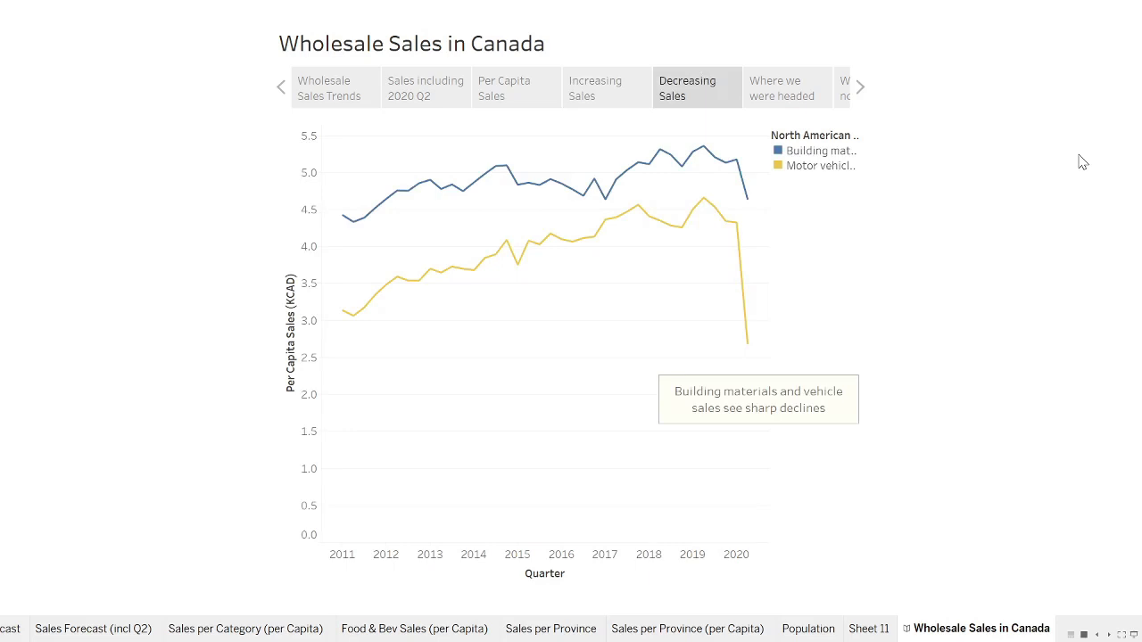
{"action": "key", "text": "Right"}
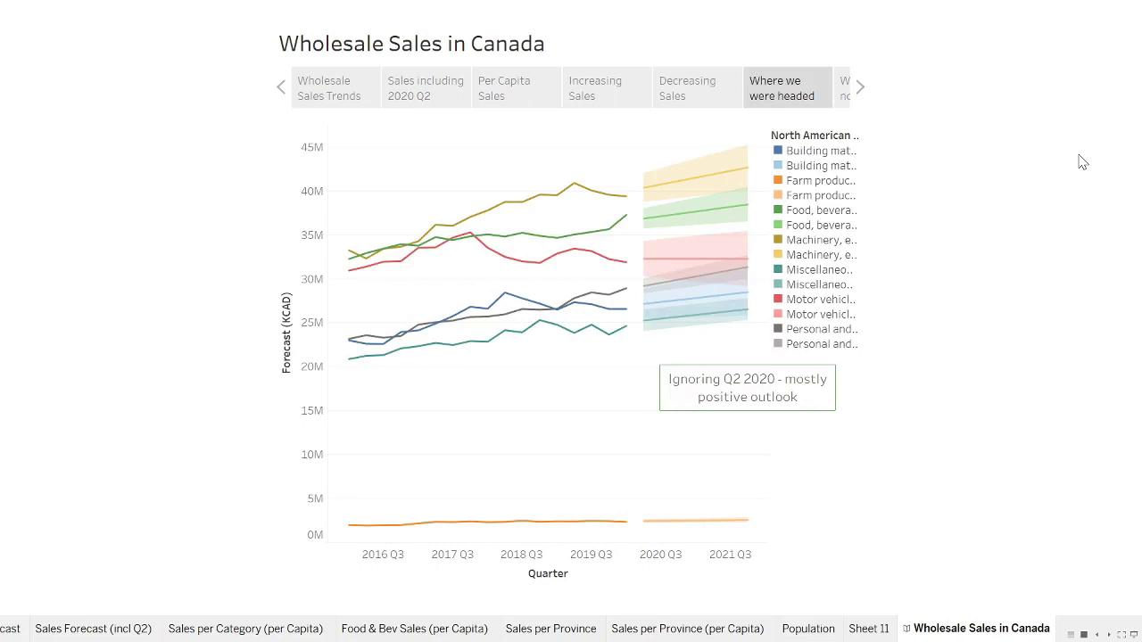
{"action": "key", "text": "Right"}
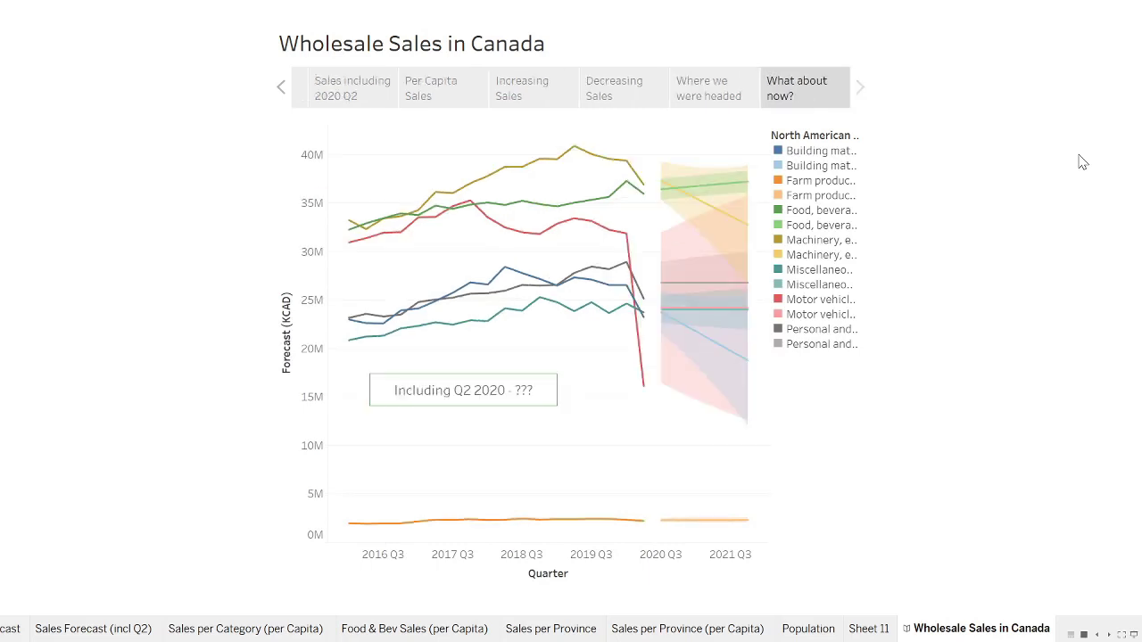